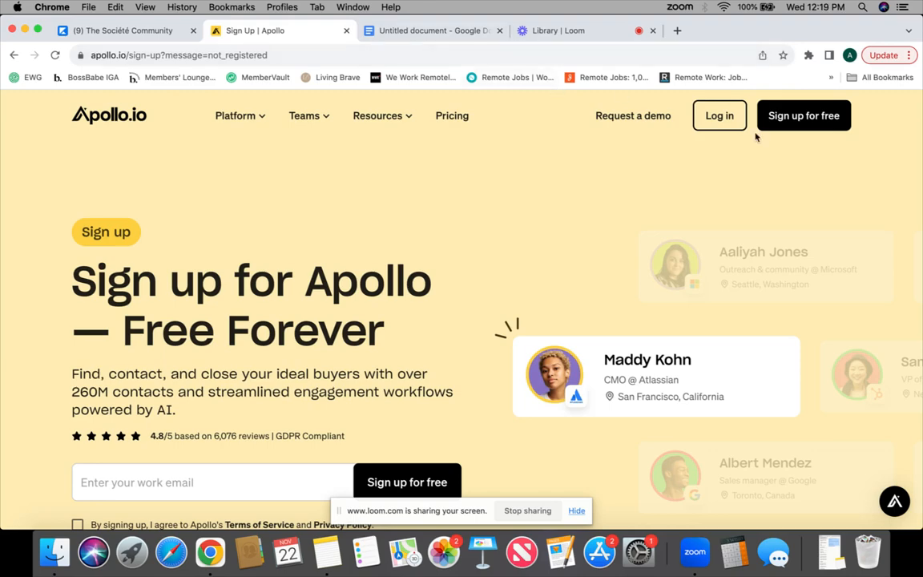
Log in to Apollo and open the Lead Generation sequence to see its email steps.
{"action": "left_click", "coordinate": [722, 116]}
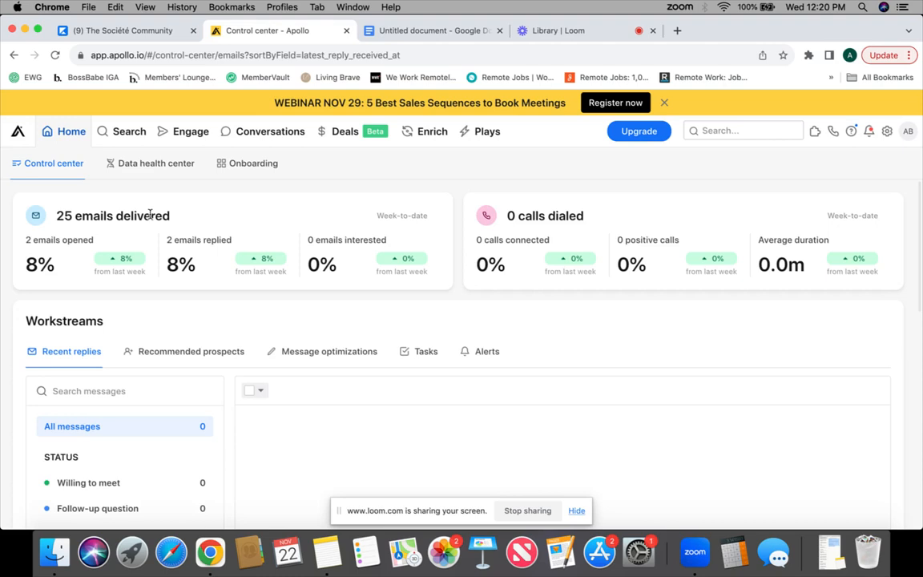
{"action": "left_click", "coordinate": [428, 31]}
{"action": "left_click", "coordinate": [301, 32]}
{"action": "mouse_move", "coordinate": [180, 137]}
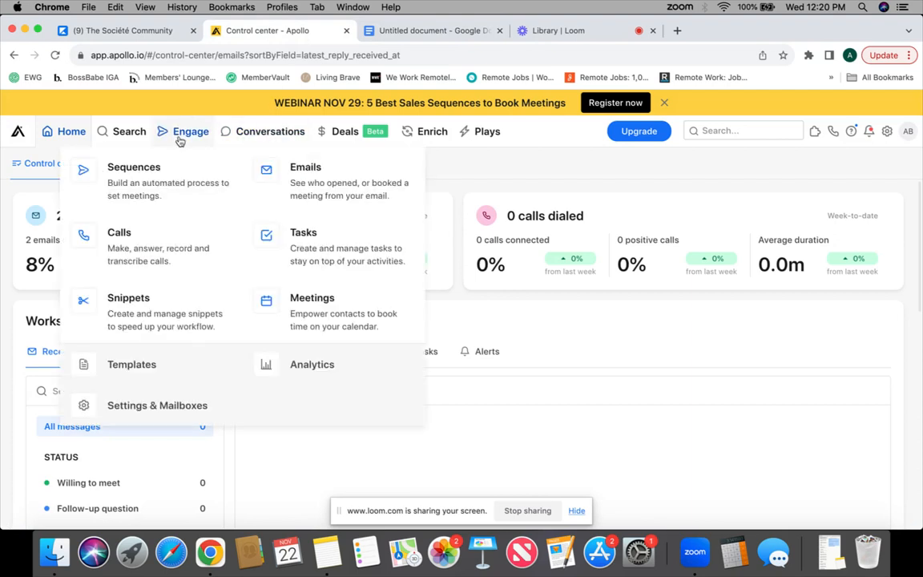
{"action": "left_click", "coordinate": [176, 180]}
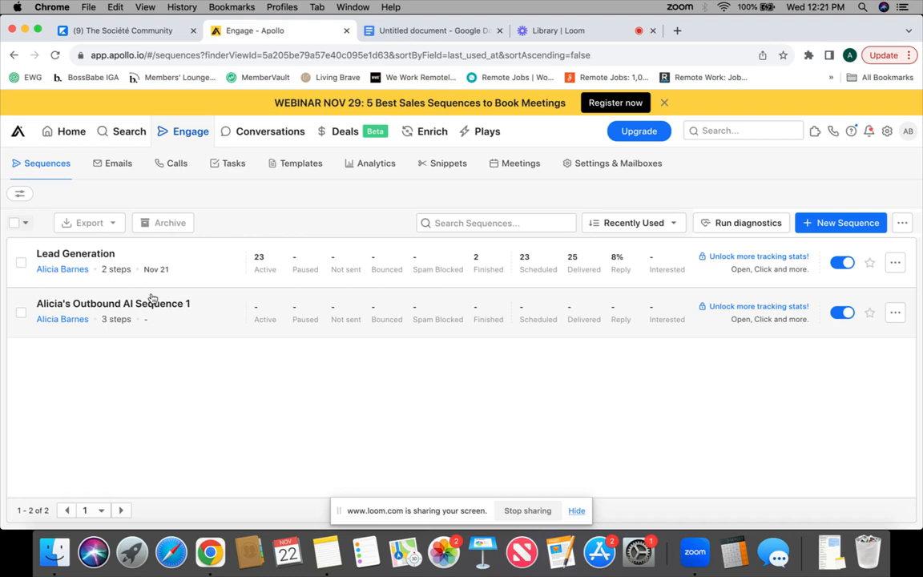
{"action": "left_click", "coordinate": [166, 253]}
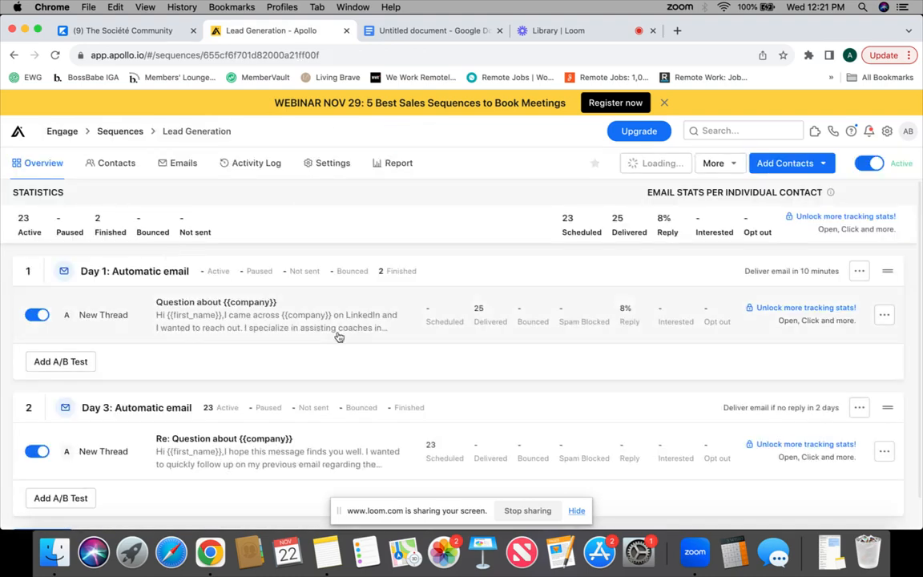
{"action": "scroll", "coordinate": [338, 334], "scroll_direction": "down", "scroll_amount": 1}
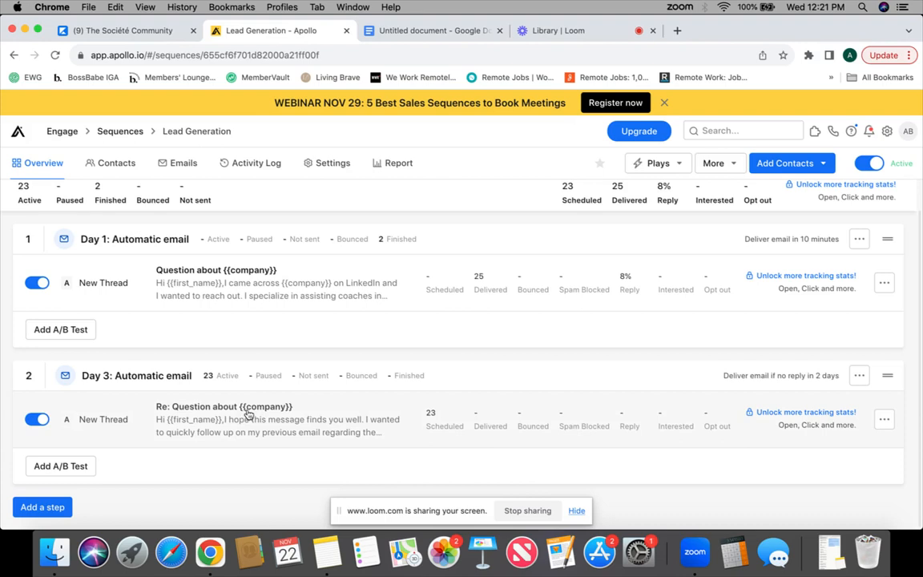
Search Google for "if you keep the subject line blank in a sequence will the emial go to the same thread" and read the featured answer.
{"action": "left_click", "coordinate": [676, 31]}
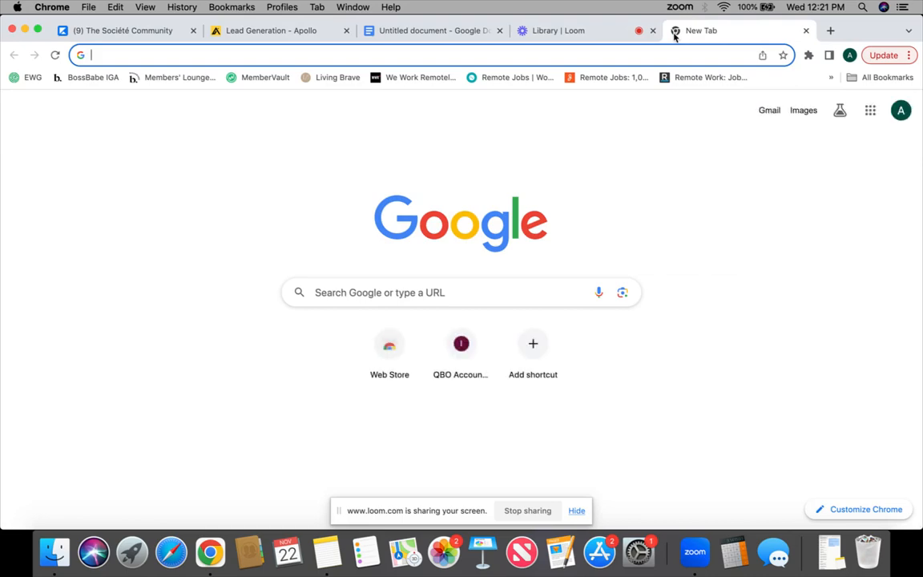
{"action": "type", "text": "if you keep "}
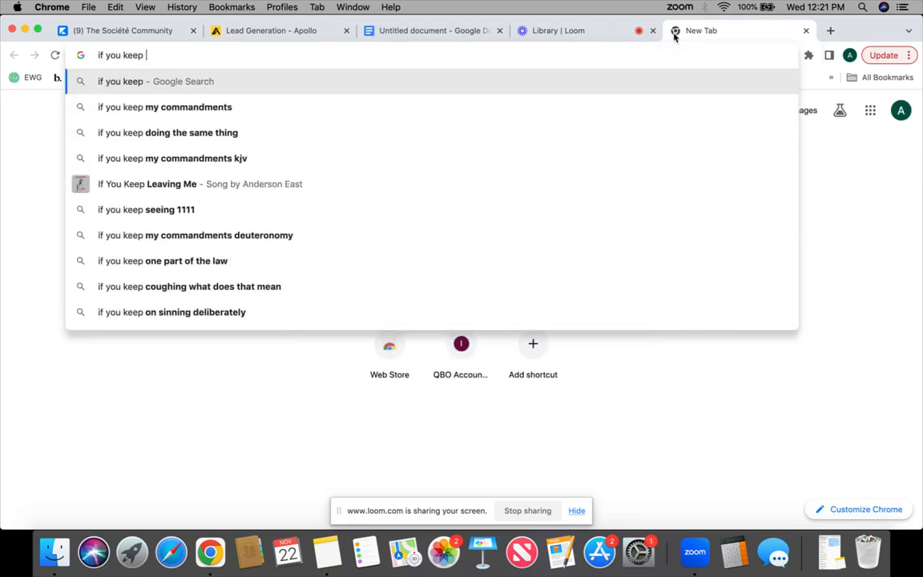
{"action": "type", "text": "the subject l"}
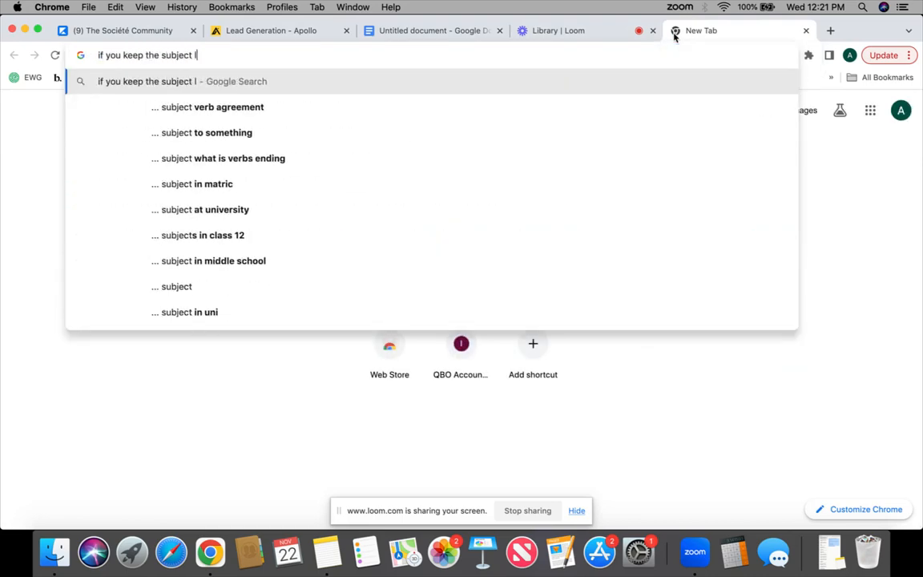
{"action": "type", "text": "ine blank in "}
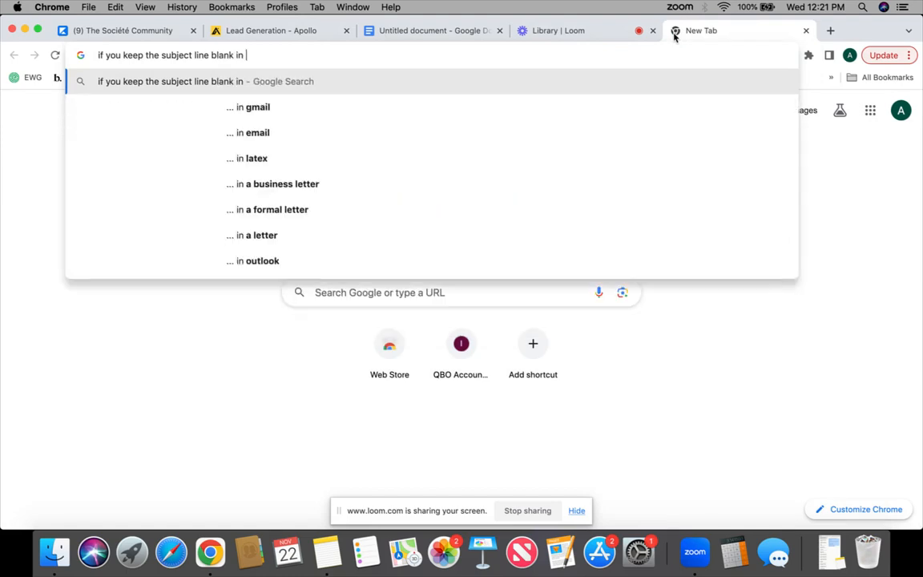
{"action": "type", "text": "a sequence "}
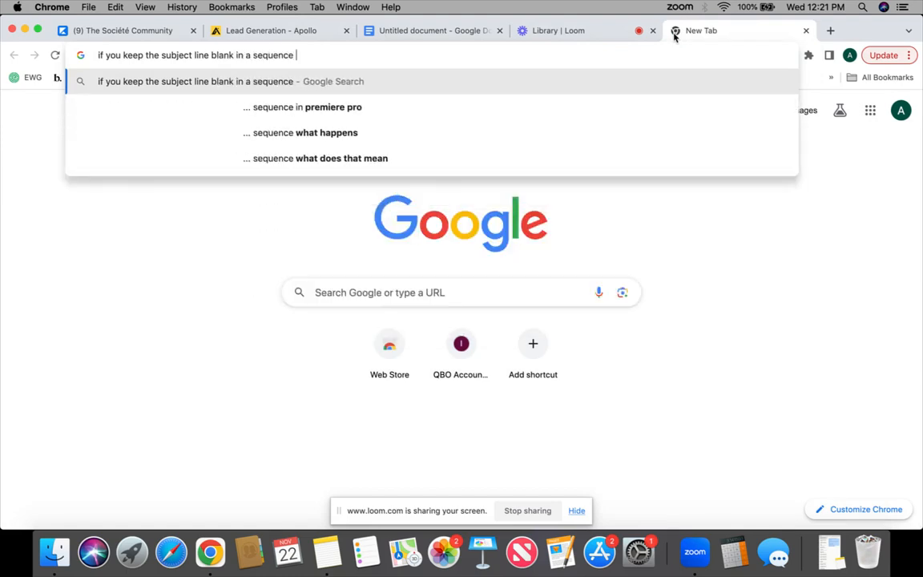
{"action": "type", "text": "will "}
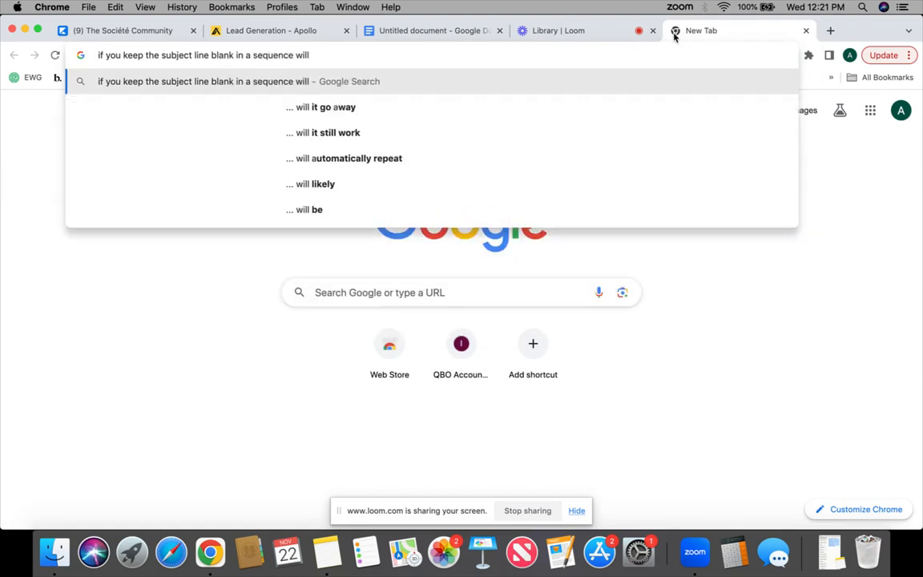
{"action": "type", "text": "the emial go o"}
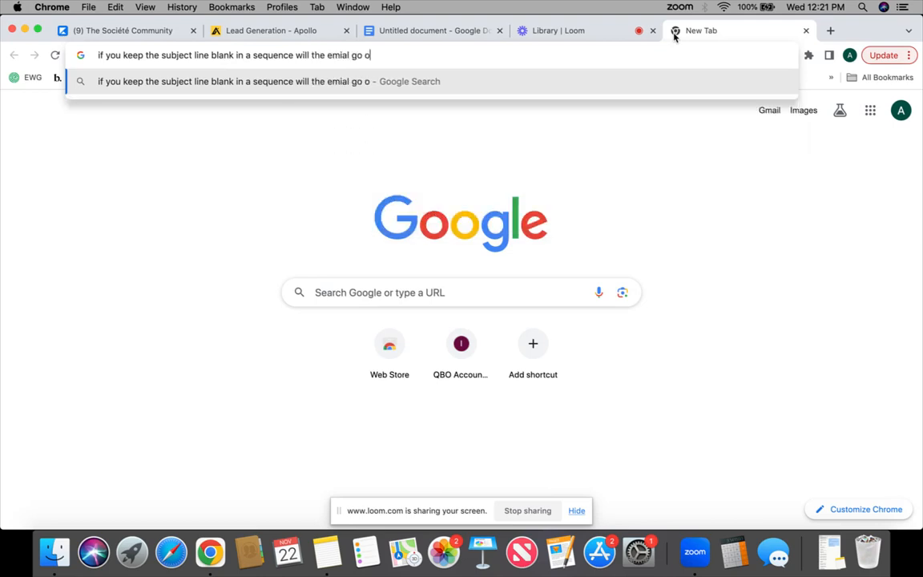
{"action": "key", "text": "BackSpace"}
{"action": "type", "text": "to the"}
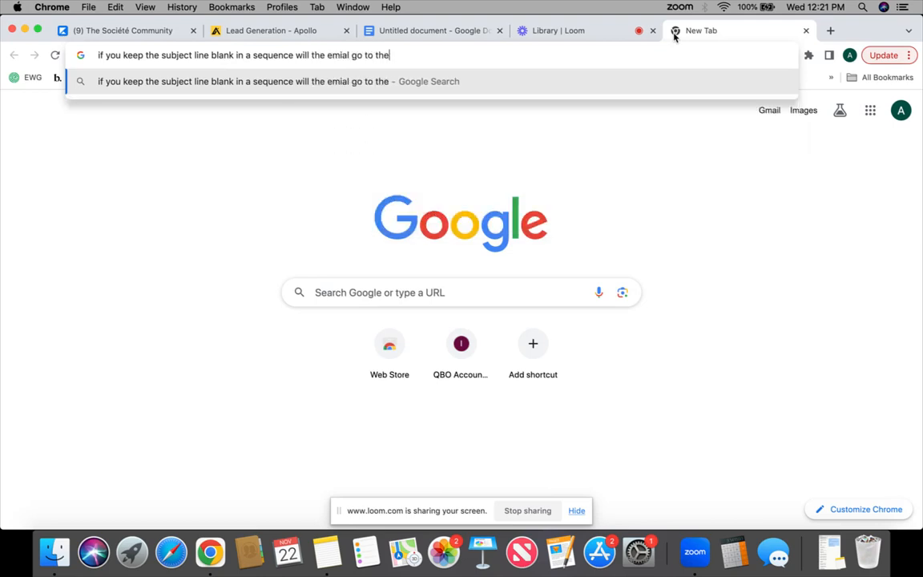
{"action": "type", "text": " sam e thread"}
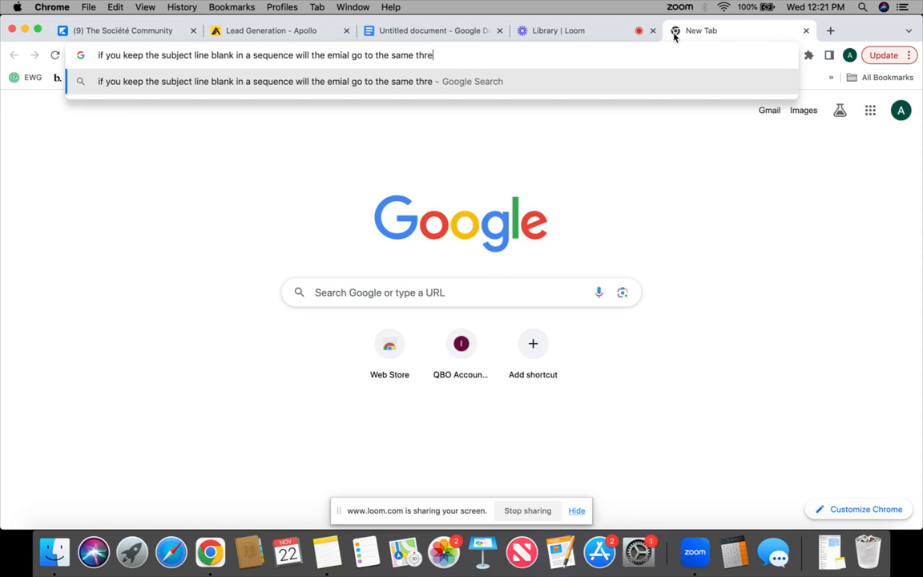
{"action": "key", "text": "Return"}
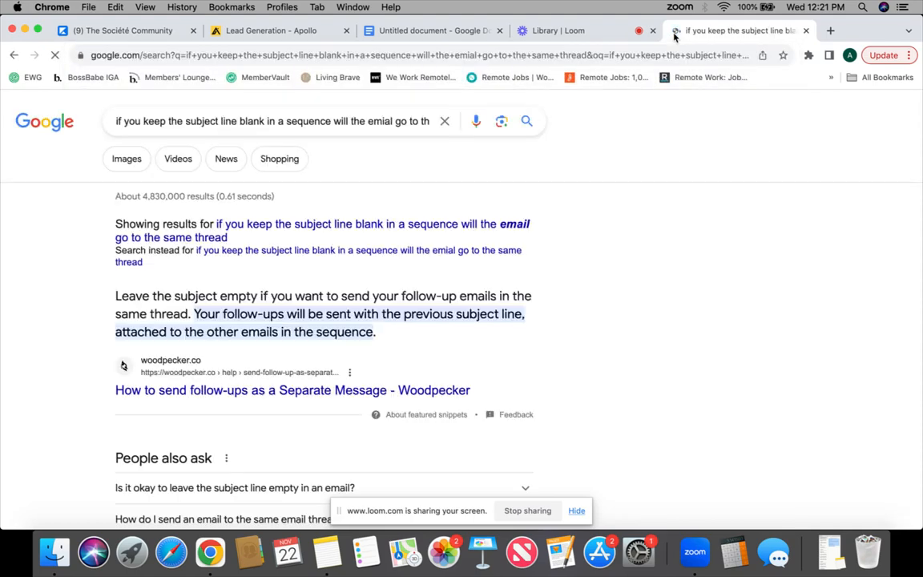
{"action": "left_click_drag", "start_coordinate": [116, 296], "coordinate": [378, 337]}
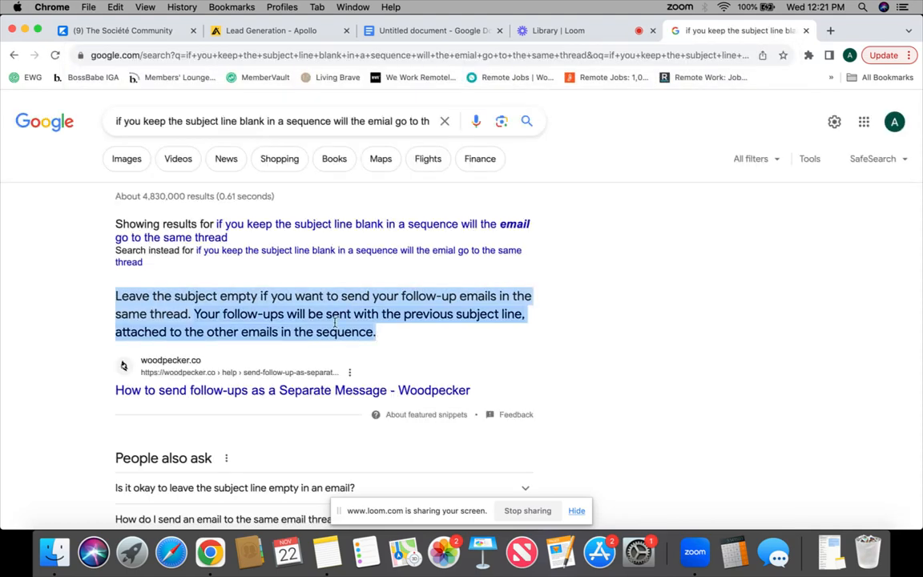
{"action": "left_click", "coordinate": [67, 310]}
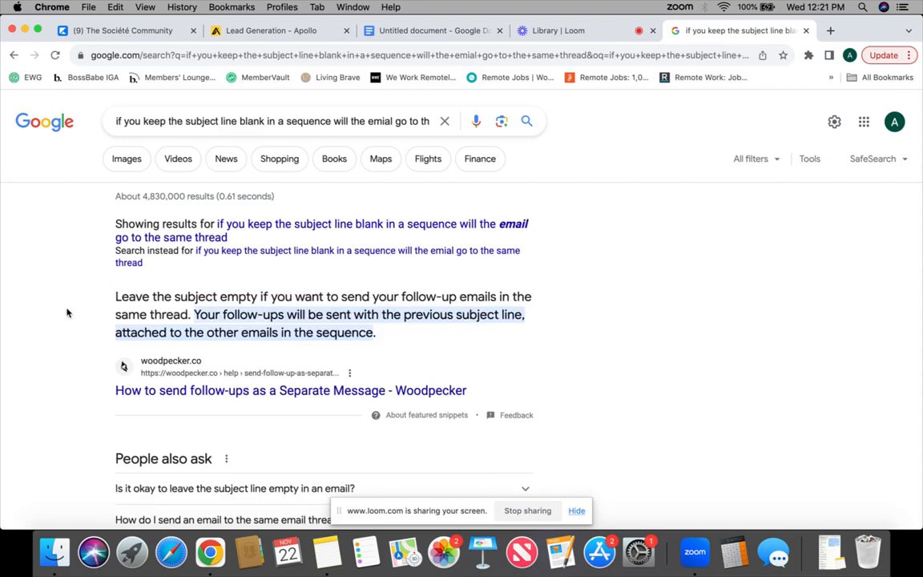
Clear the subject line of the Day 3 automatic email in Apollo's Lead Generation sequence and save the template.
{"action": "left_click", "coordinate": [263, 31]}
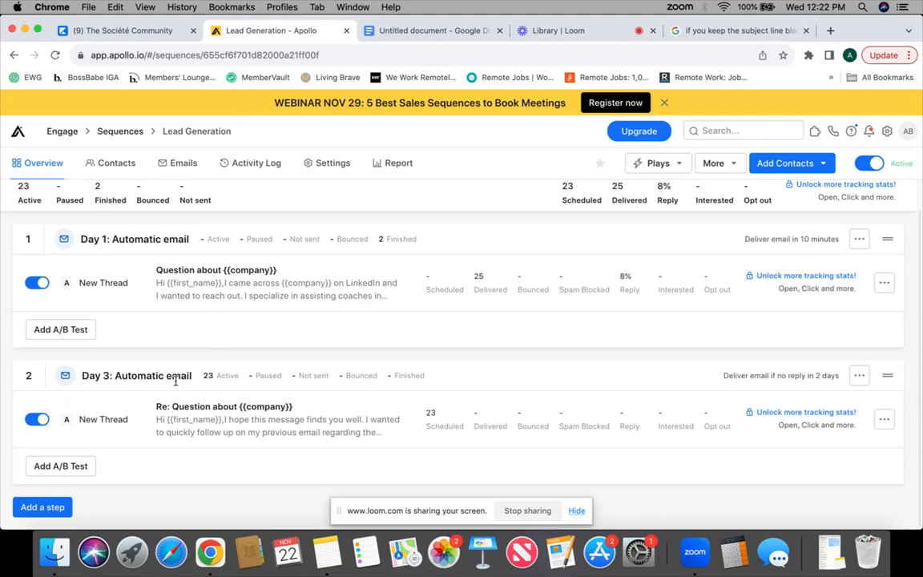
{"action": "left_click", "coordinate": [241, 409]}
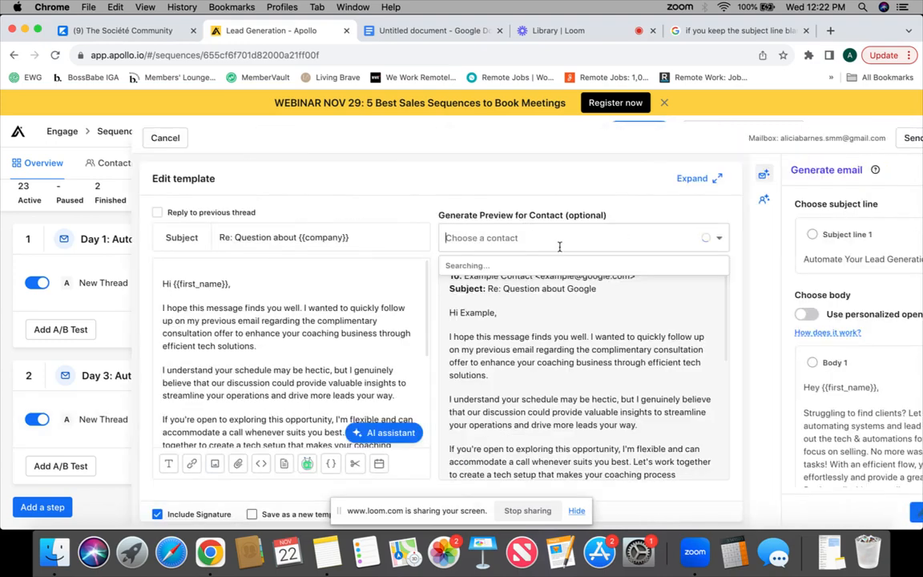
{"action": "left_click_drag", "start_coordinate": [226, 237], "coordinate": [74, 242]}
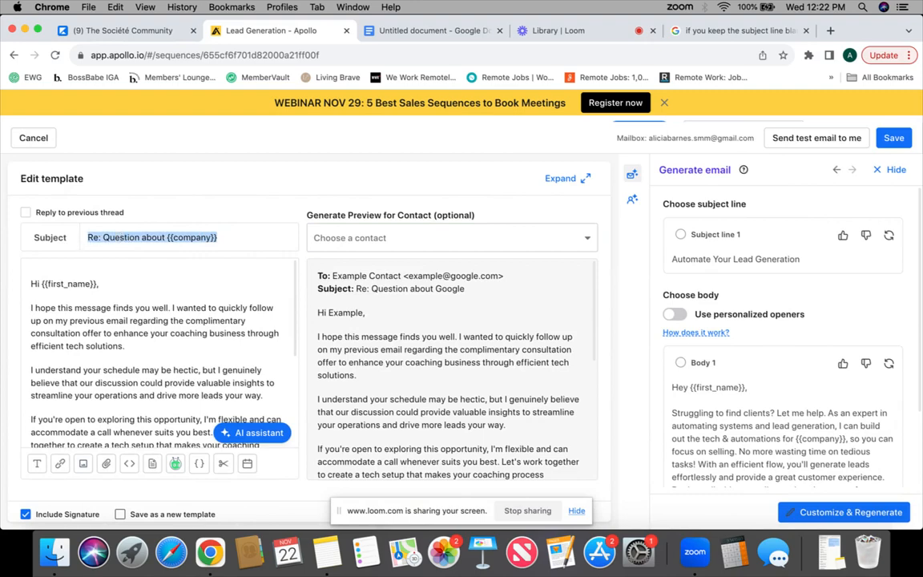
{"action": "key", "text": "BackSpace"}
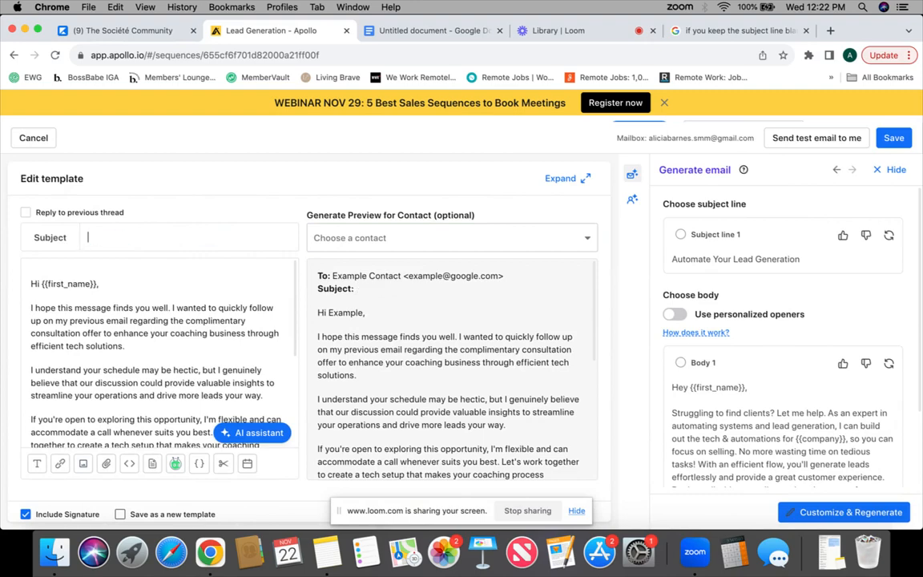
{"action": "left_click", "coordinate": [894, 137]}
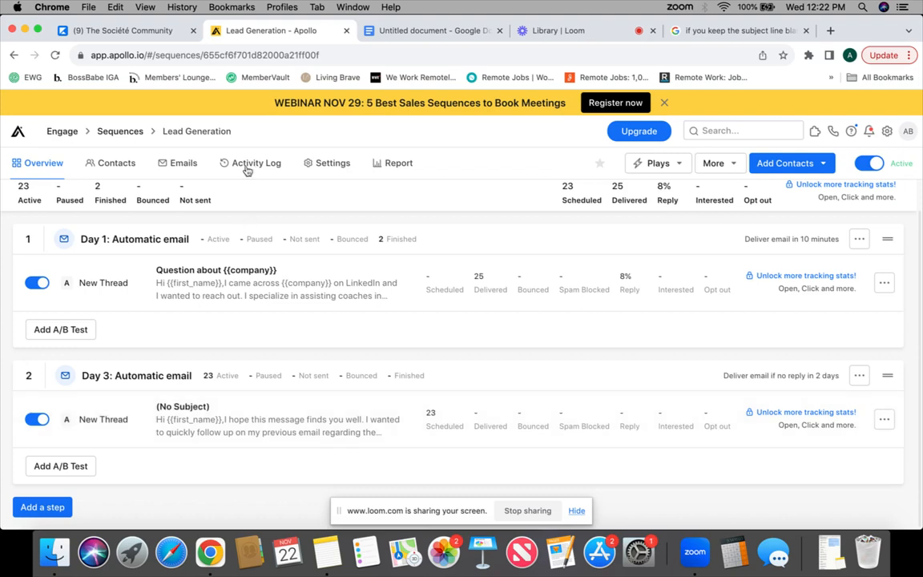
Check the email to-do notes in Google Docs and review the Day 1 email's body and signature in Apollo, closing the template without saving.
{"action": "left_click", "coordinate": [374, 32]}
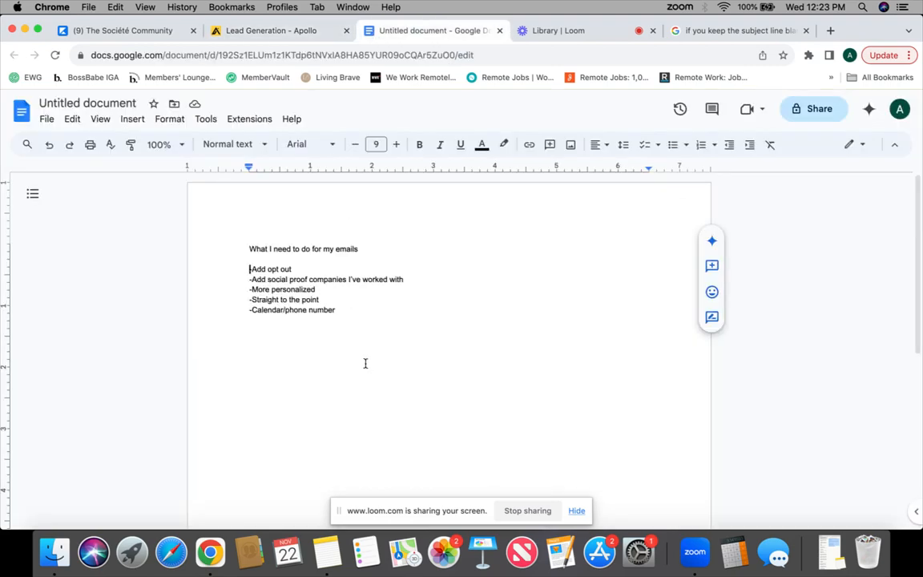
{"action": "left_click", "coordinate": [282, 32]}
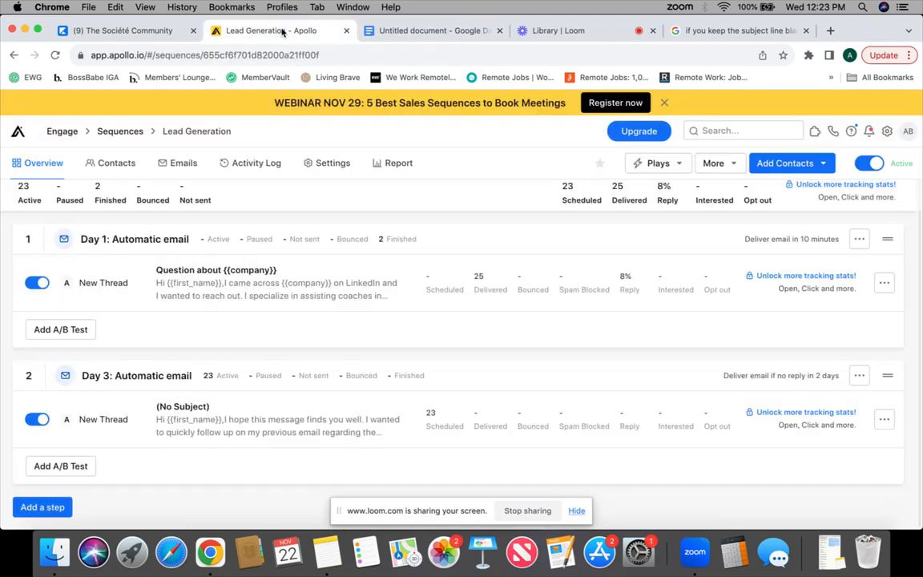
{"action": "left_click", "coordinate": [235, 284]}
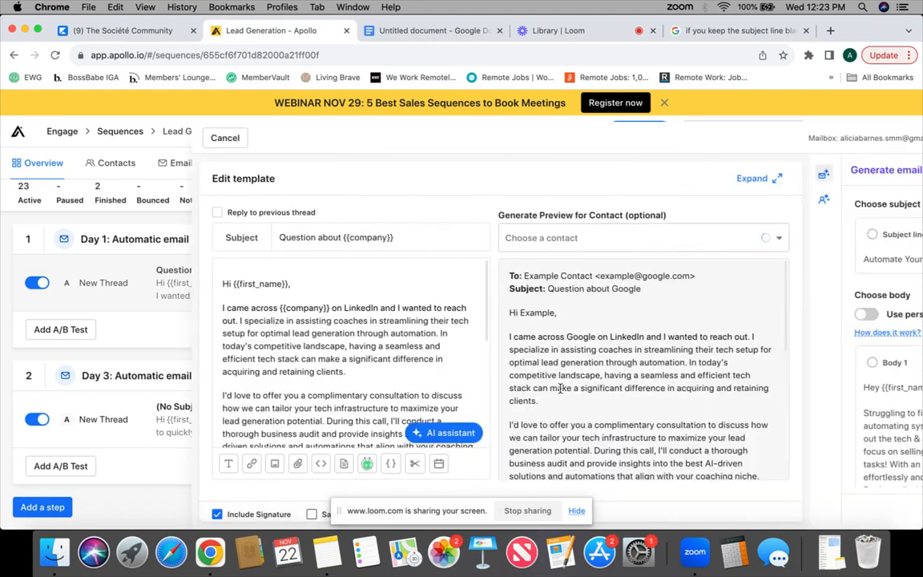
{"action": "scroll", "coordinate": [240, 371], "scroll_direction": "down", "scroll_amount": 5}
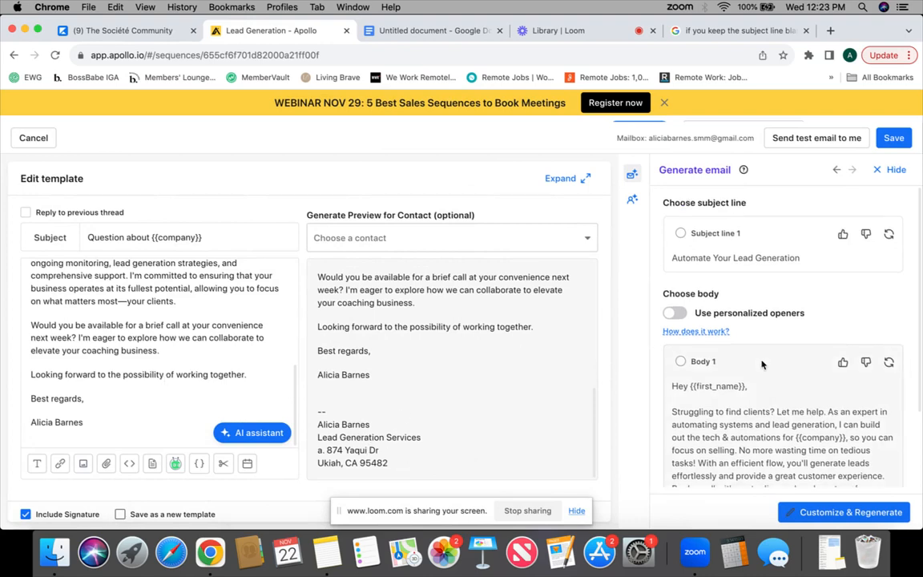
{"action": "scroll", "coordinate": [711, 365], "scroll_direction": "down", "scroll_amount": 3}
{"action": "scroll", "coordinate": [761, 364], "scroll_direction": "up", "scroll_amount": 3}
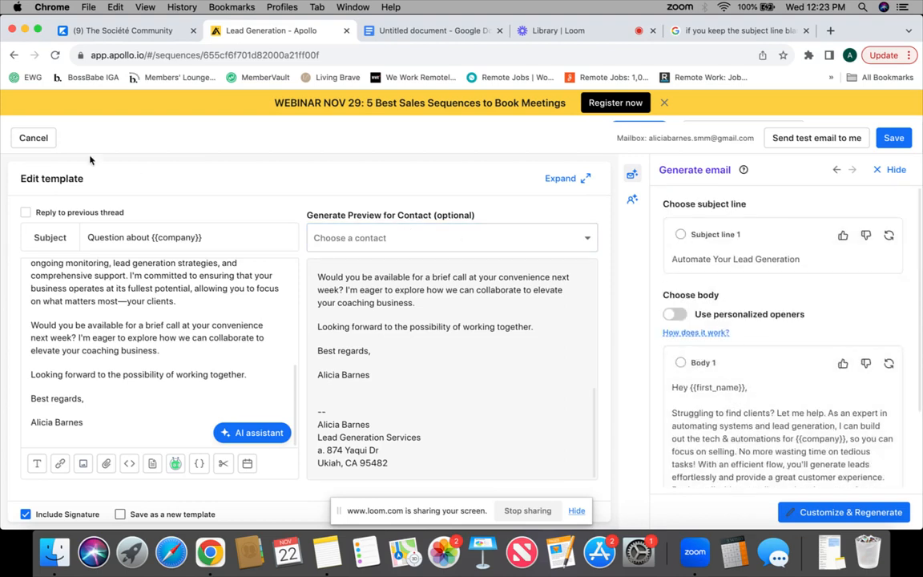
{"action": "mouse_move", "coordinate": [453, 511]}
{"action": "left_mouse_down"}
{"action": "mouse_move", "coordinate": [454, 359]}
{"action": "mouse_move", "coordinate": [460, 519]}
{"action": "left_mouse_up"}
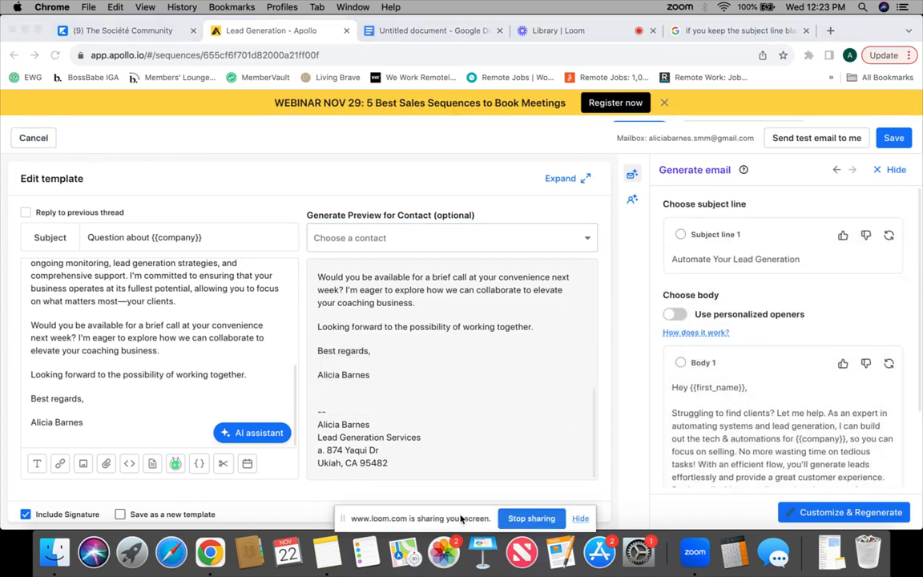
{"action": "left_click", "coordinate": [34, 138]}
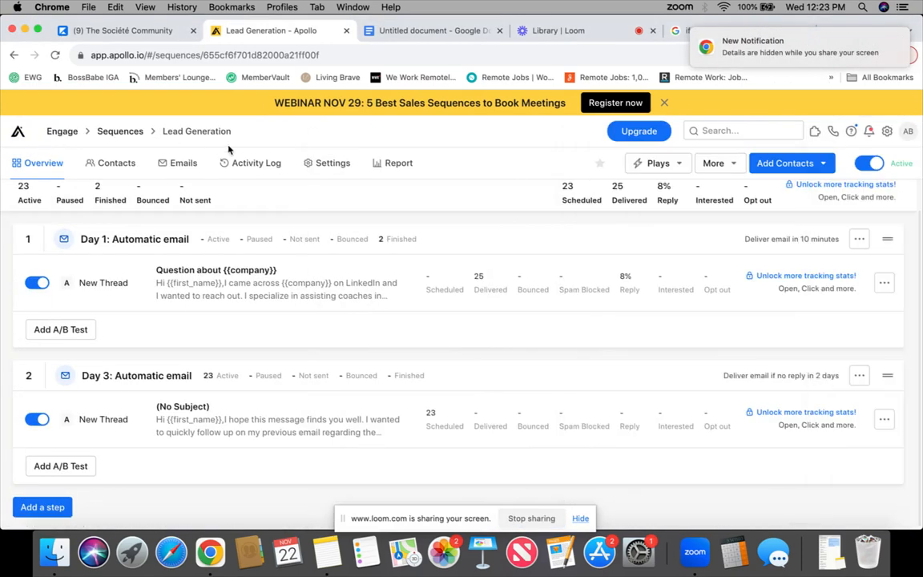
Try to find the email signature options by searching Apollo for "signature", and clear the query.
{"action": "left_click", "coordinate": [717, 131]}
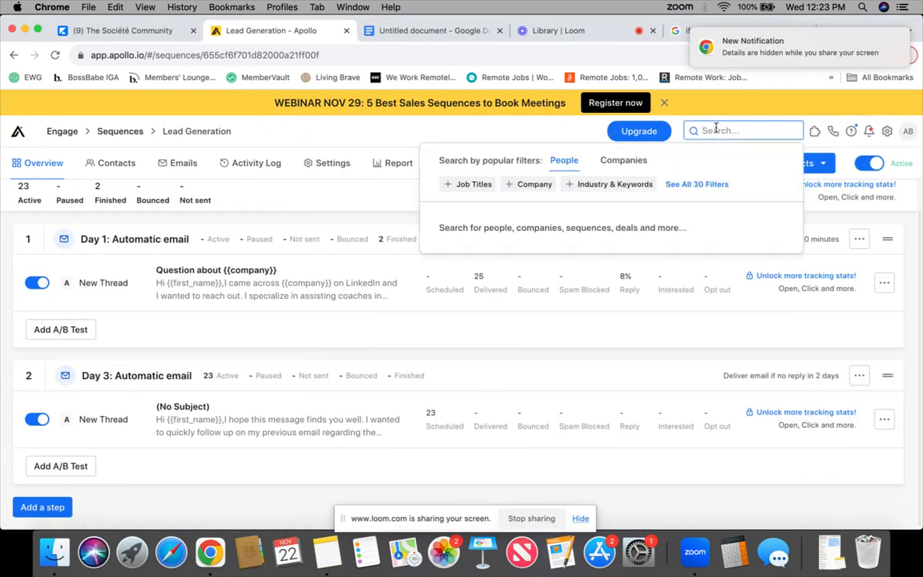
{"action": "type", "text": "signature"}
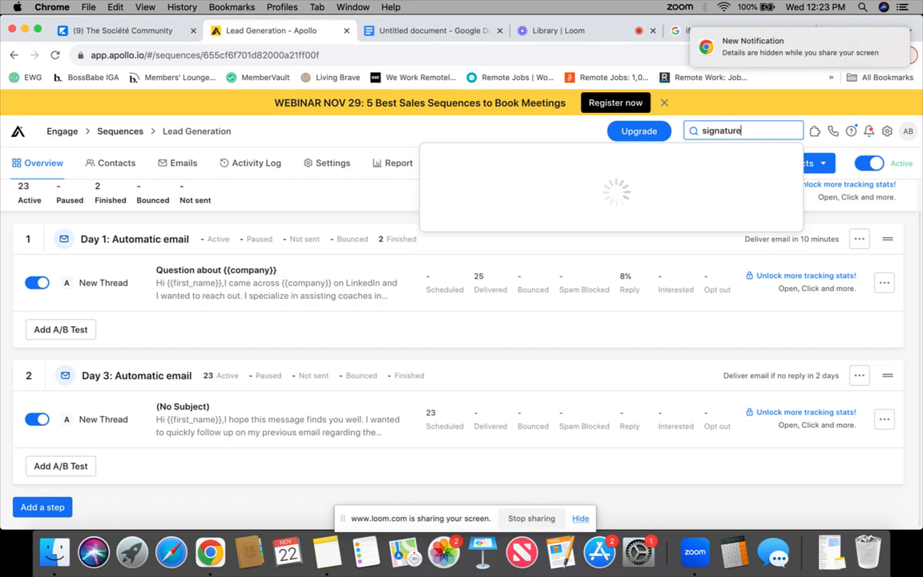
{"action": "key", "text": "BackSpace"}
{"action": "key", "text": "BackSpace"}
{"action": "key", "text": "BackSpace"}
{"action": "key", "text": "BackSpace"}
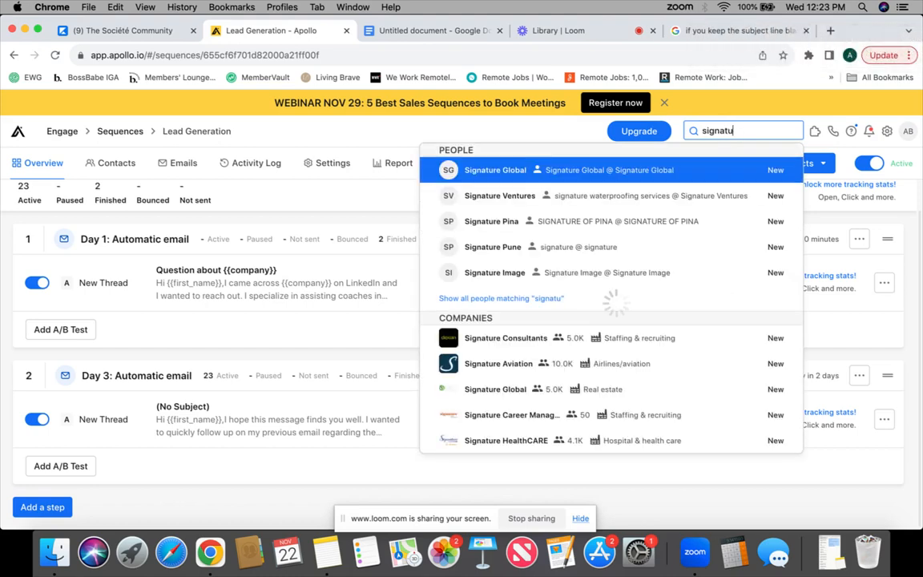
{"action": "key", "text": "BackSpace"}
{"action": "key", "text": "BackSpace"}
{"action": "key", "text": "BackSpace"}
{"action": "key", "text": "BackSpace"}
{"action": "key", "text": "BackSpace"}
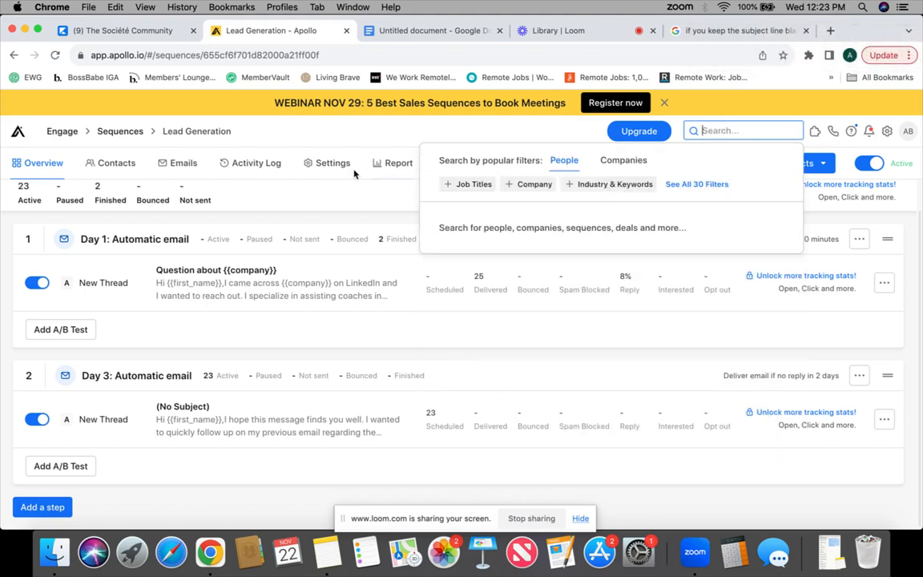
Look through the Lead Generation sequence's settings and its email list for signature options.
{"action": "left_click", "coordinate": [336, 162]}
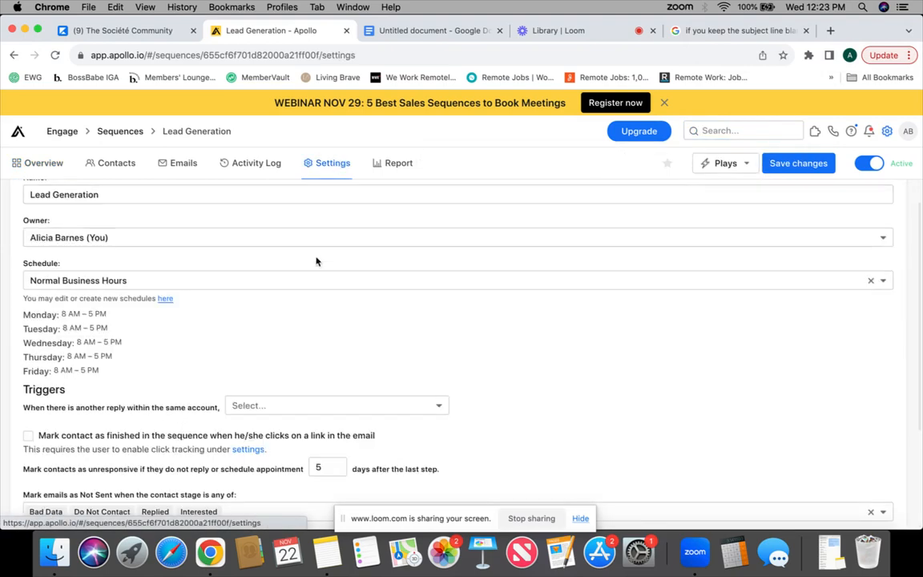
{"action": "scroll", "coordinate": [316, 264], "scroll_direction": "down", "scroll_amount": 2}
{"action": "left_click", "coordinate": [181, 165]}
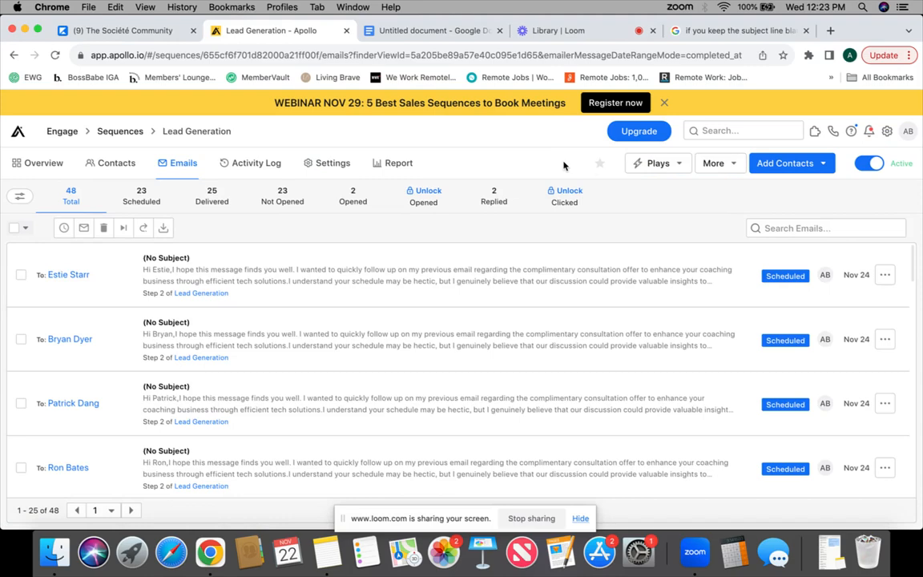
Reopen the Lead Generation sequence's Day 1 email template and go to the end of its body after the sender's name.
{"action": "left_click", "coordinate": [122, 132]}
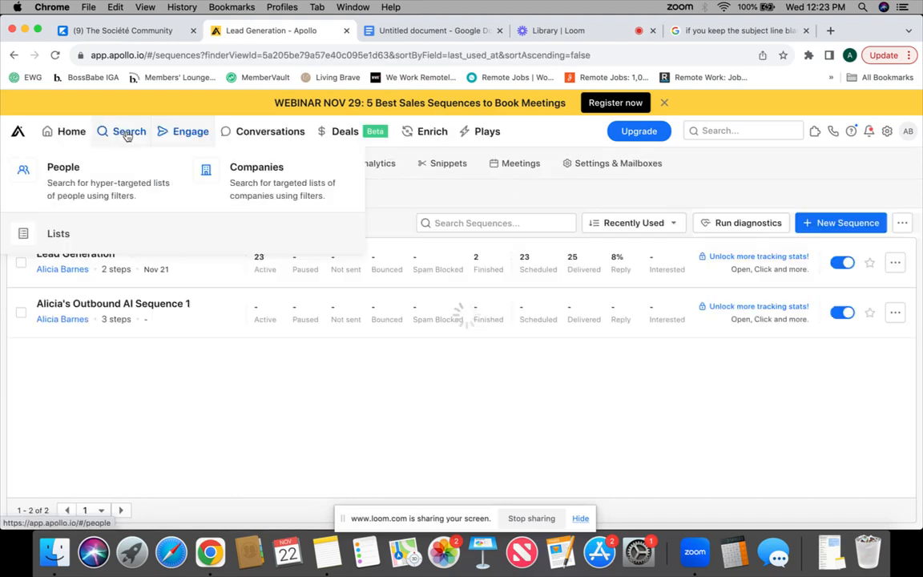
{"action": "left_click", "coordinate": [169, 258]}
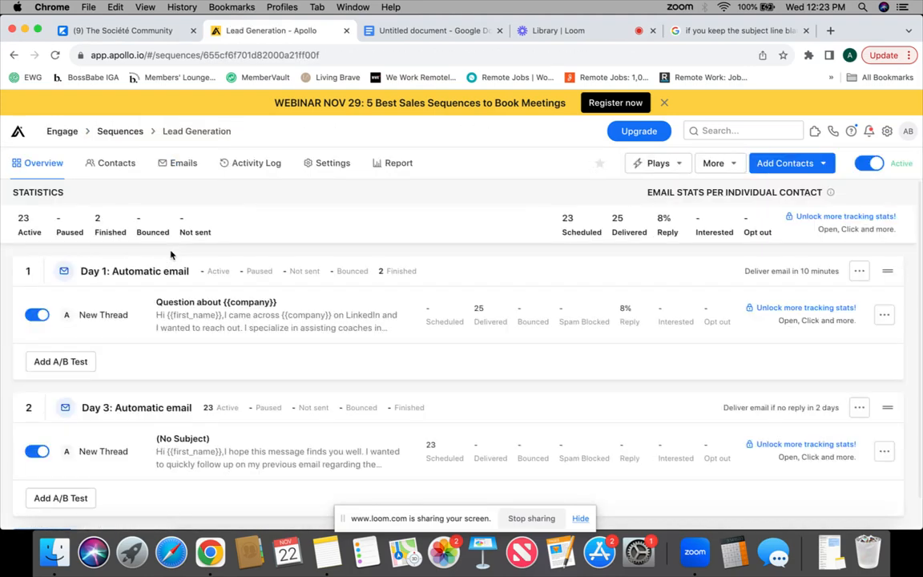
{"action": "left_click", "coordinate": [216, 314]}
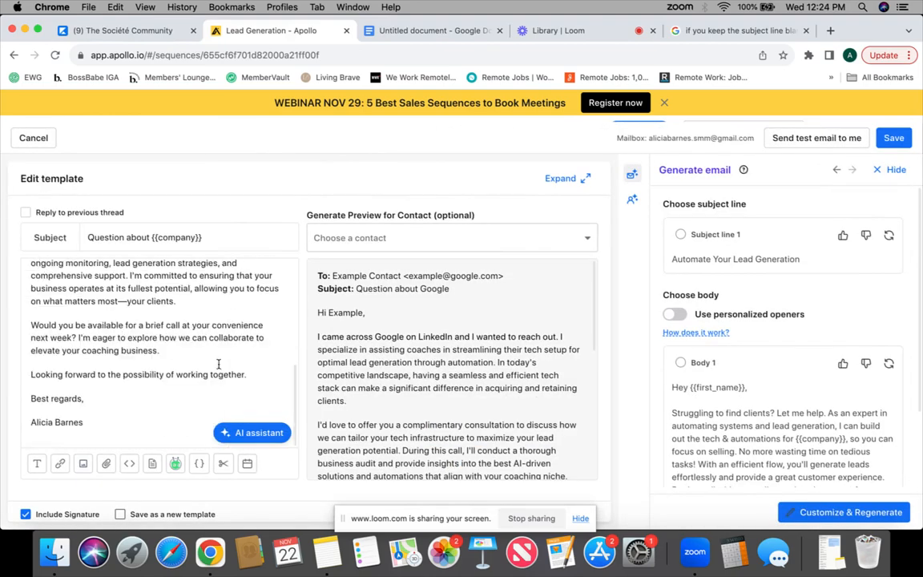
{"action": "left_click", "coordinate": [93, 425]}
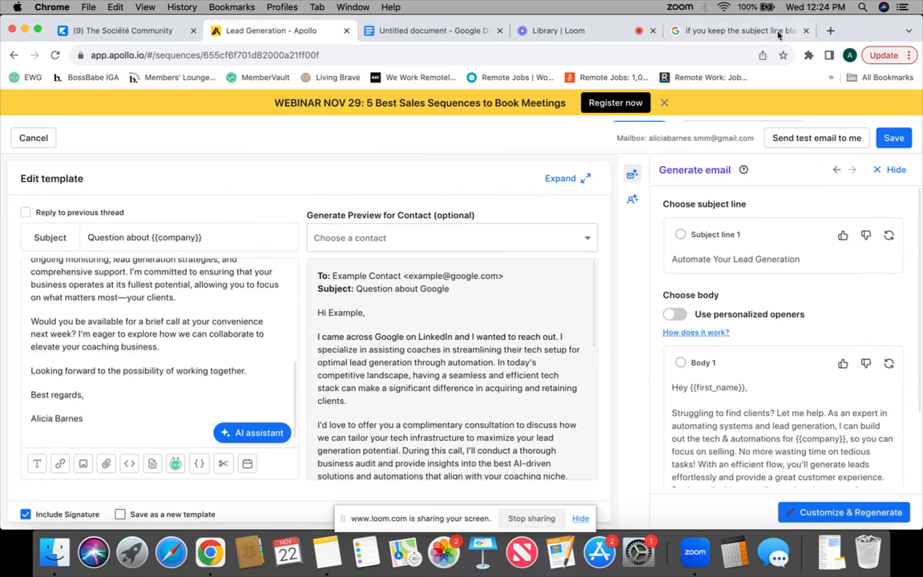
Switch to the Google tab and search for "opt out for email verbiage".
{"action": "left_click", "coordinate": [701, 31]}
{"action": "left_click", "coordinate": [430, 56]}
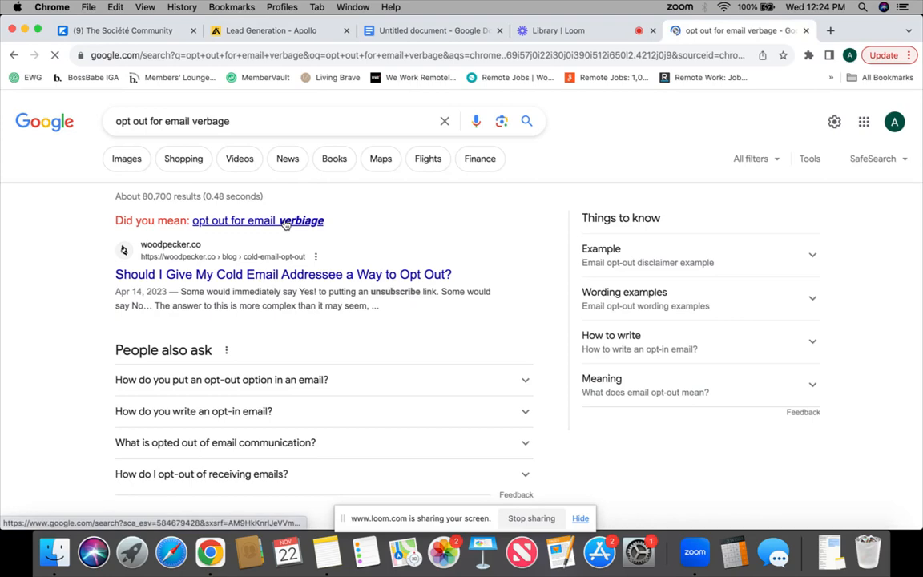
{"action": "left_click", "coordinate": [289, 218]}
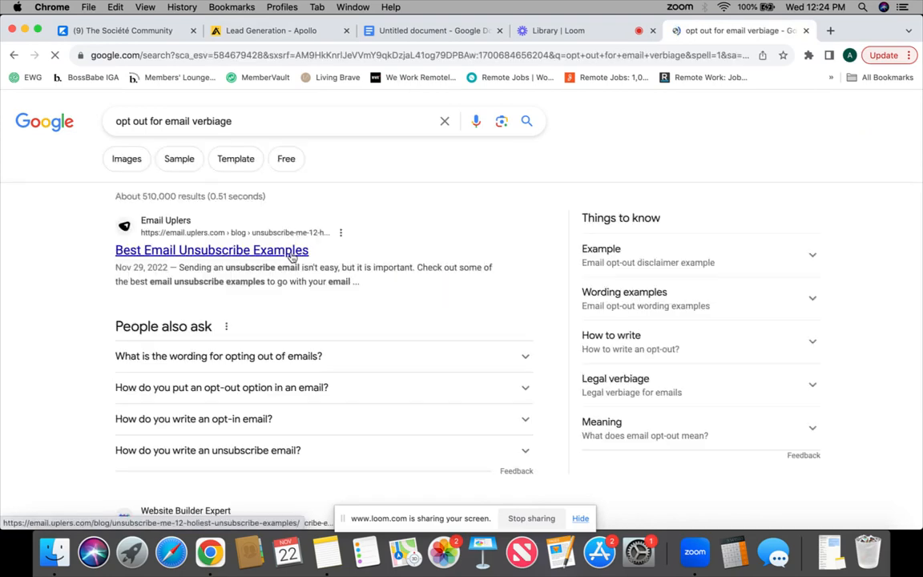
Look through the search results and related questions for sample opt-out wording for emails.
{"action": "scroll", "coordinate": [293, 256], "scroll_direction": "down", "scroll_amount": 2}
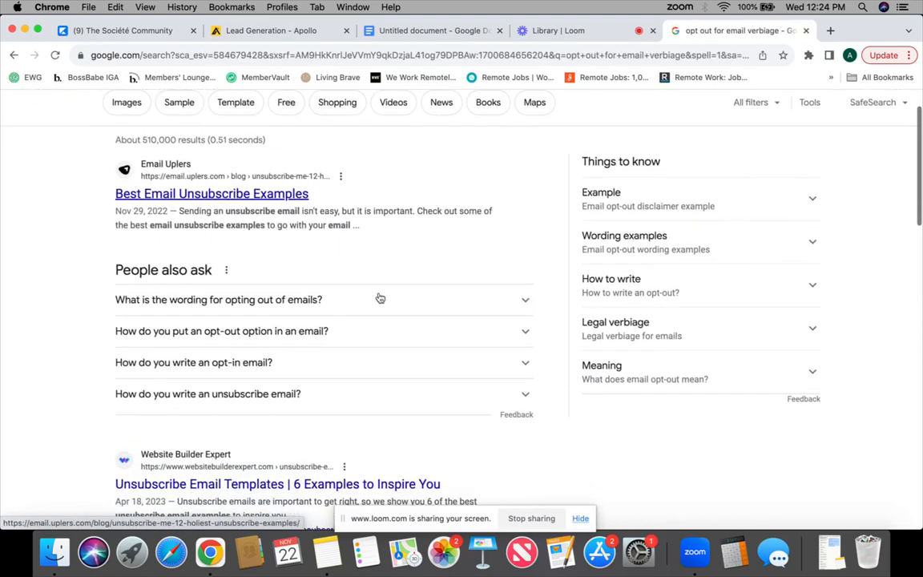
{"action": "scroll", "coordinate": [377, 299], "scroll_direction": "down", "scroll_amount": 3}
{"action": "left_click", "coordinate": [504, 202]}
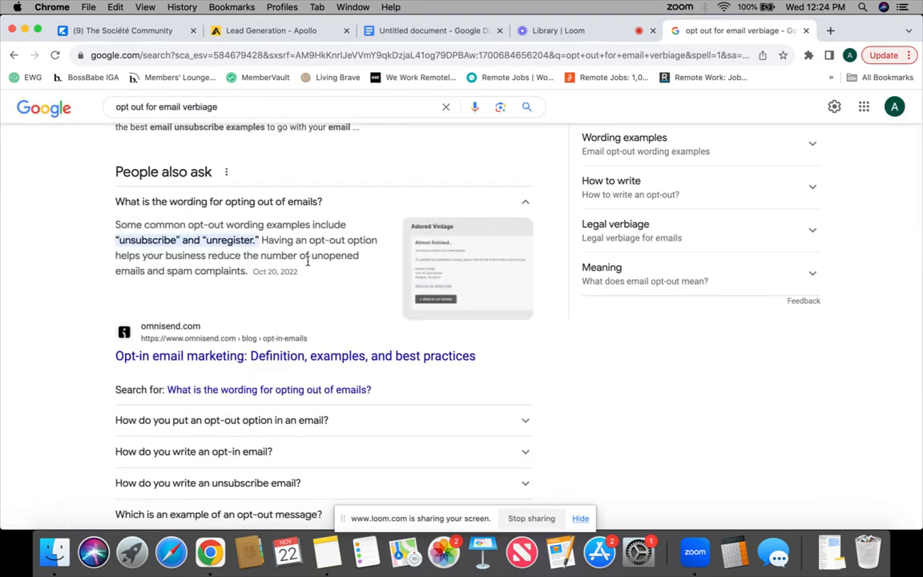
{"action": "scroll", "coordinate": [309, 262], "scroll_direction": "down", "scroll_amount": 4}
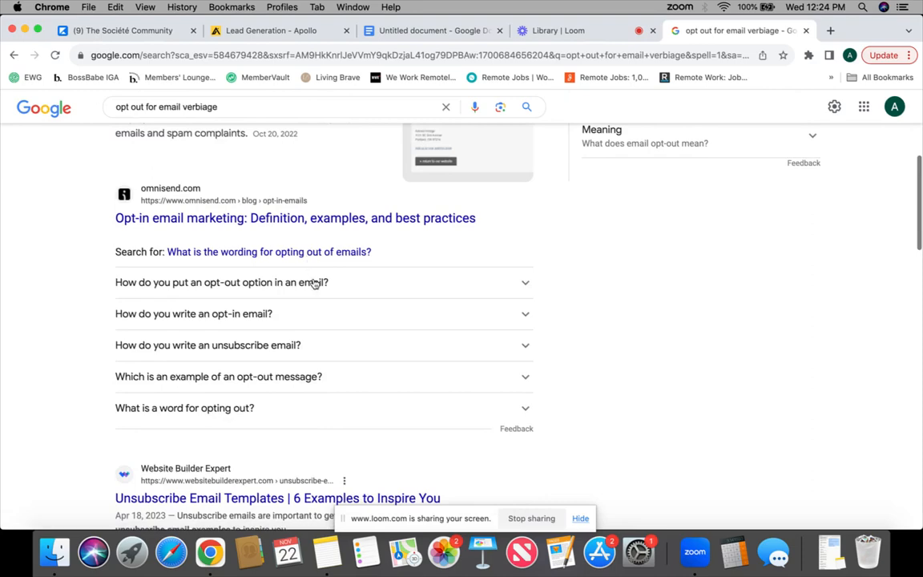
{"action": "left_click", "coordinate": [313, 281]}
{"action": "scroll", "coordinate": [313, 283], "scroll_direction": "down", "scroll_amount": 8}
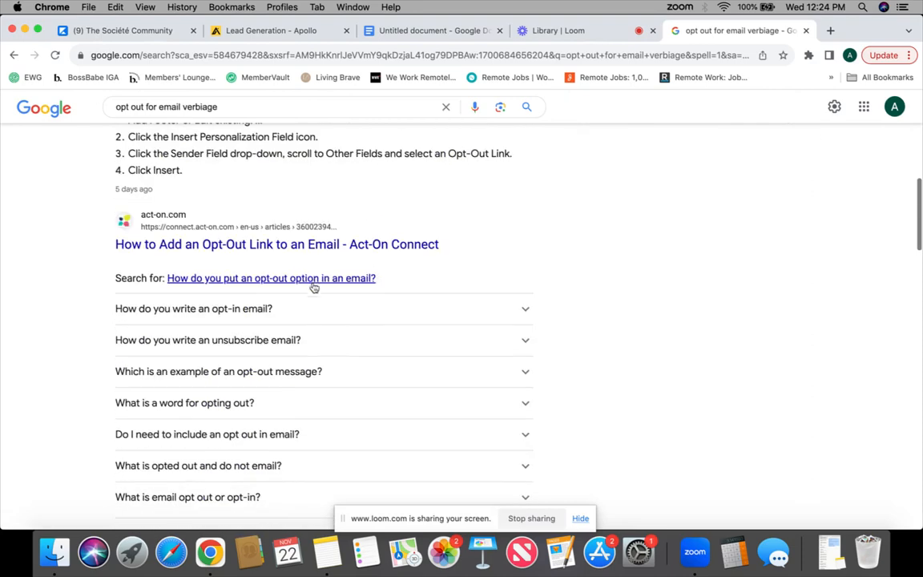
{"action": "left_click", "coordinate": [297, 333]}
{"action": "scroll", "coordinate": [297, 334], "scroll_direction": "down", "scroll_amount": 5}
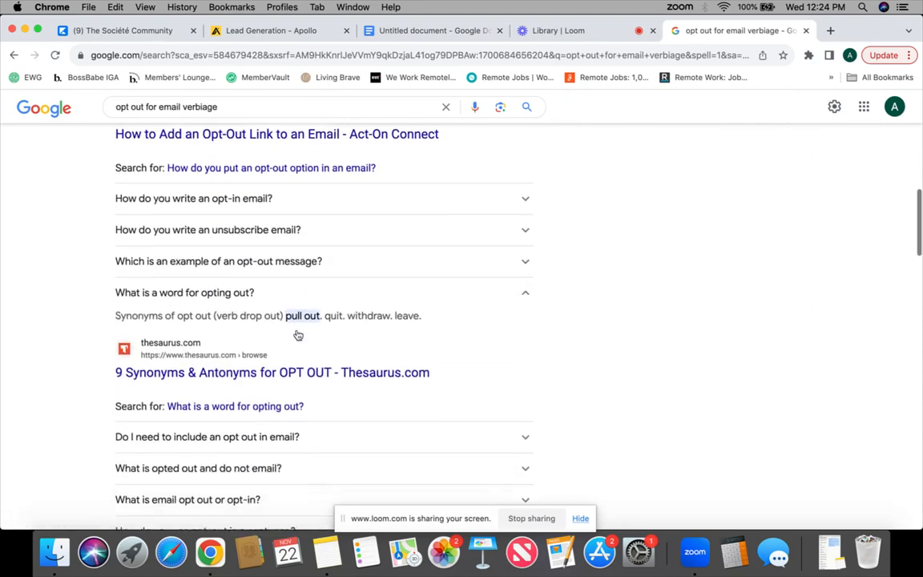
{"action": "left_click", "coordinate": [288, 283]}
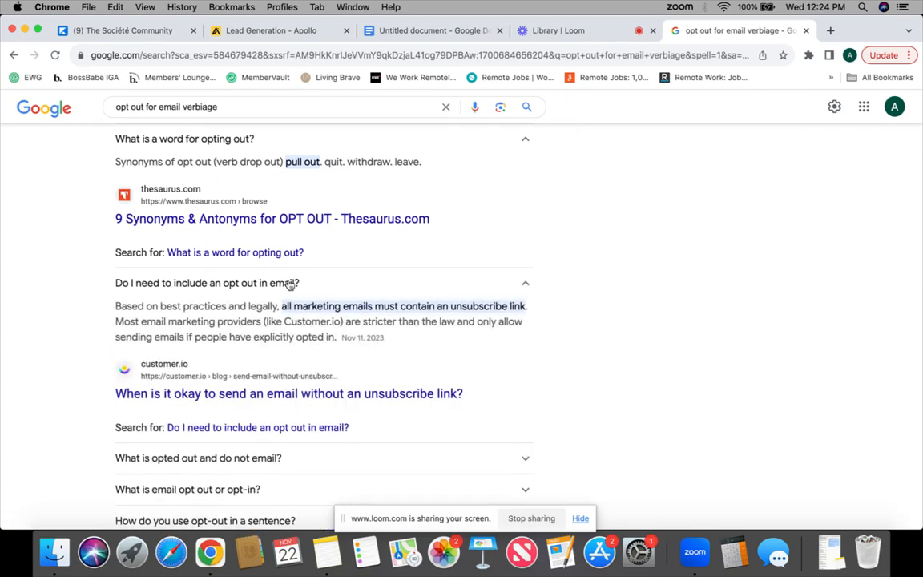
{"action": "scroll", "coordinate": [287, 281], "scroll_direction": "down", "scroll_amount": 1}
{"action": "scroll", "coordinate": [286, 281], "scroll_direction": "down", "scroll_amount": 7}
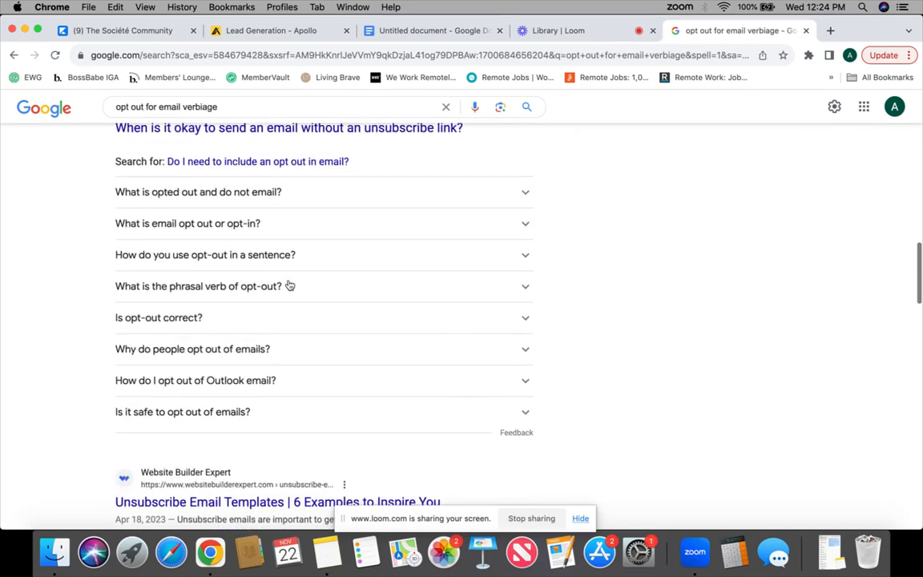
{"action": "scroll", "coordinate": [289, 284], "scroll_direction": "down", "scroll_amount": 4}
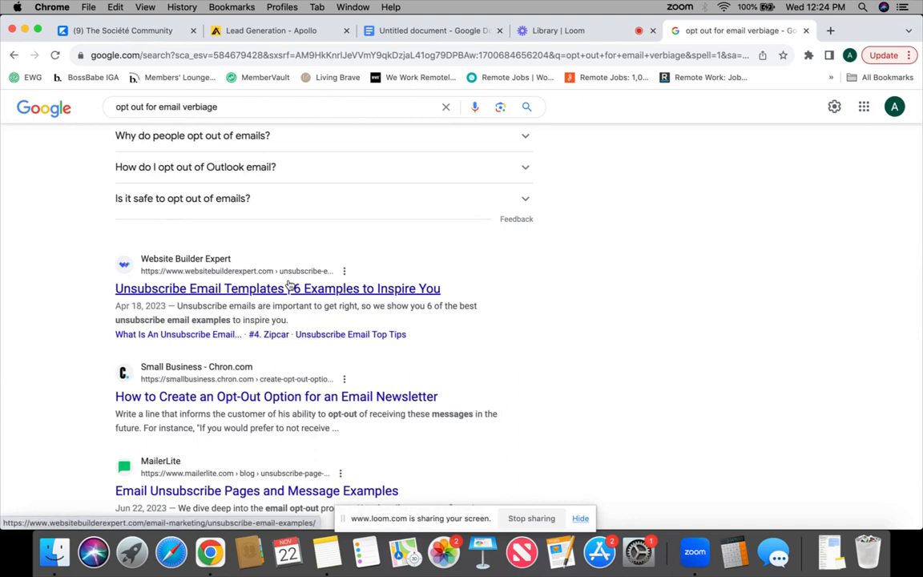
{"action": "scroll", "coordinate": [289, 284], "scroll_direction": "down", "scroll_amount": 1}
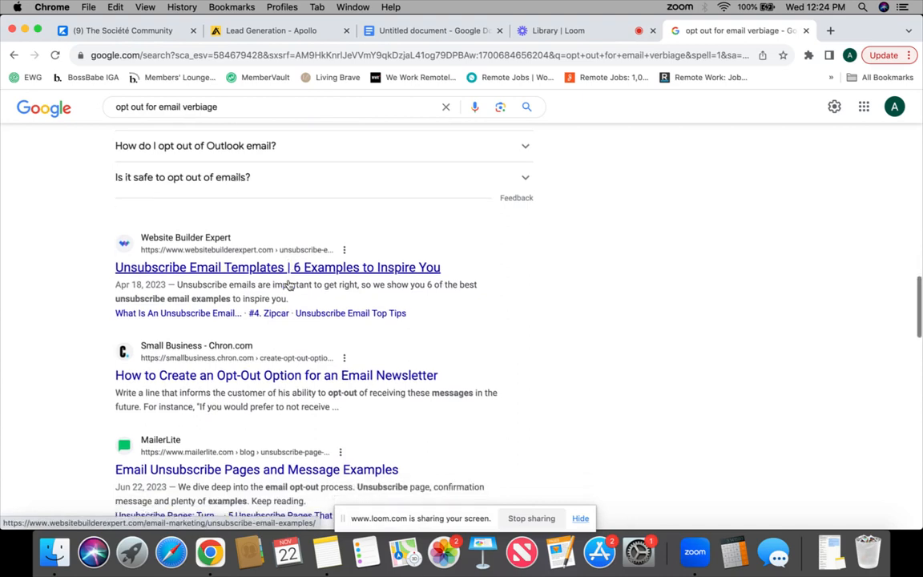
Open the Chron article "How to Create an Opt-Out Option for an Email Newsletter" and find its sample opt-out sentence.
{"action": "left_click", "coordinate": [295, 374]}
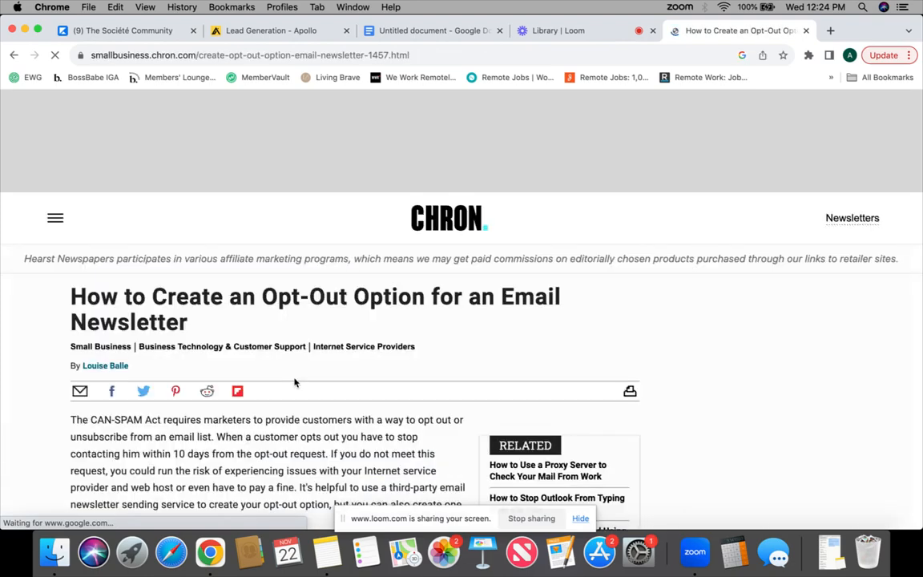
{"action": "scroll", "coordinate": [294, 382], "scroll_direction": "down", "scroll_amount": 10}
{"action": "scroll", "coordinate": [294, 382], "scroll_direction": "down", "scroll_amount": 15}
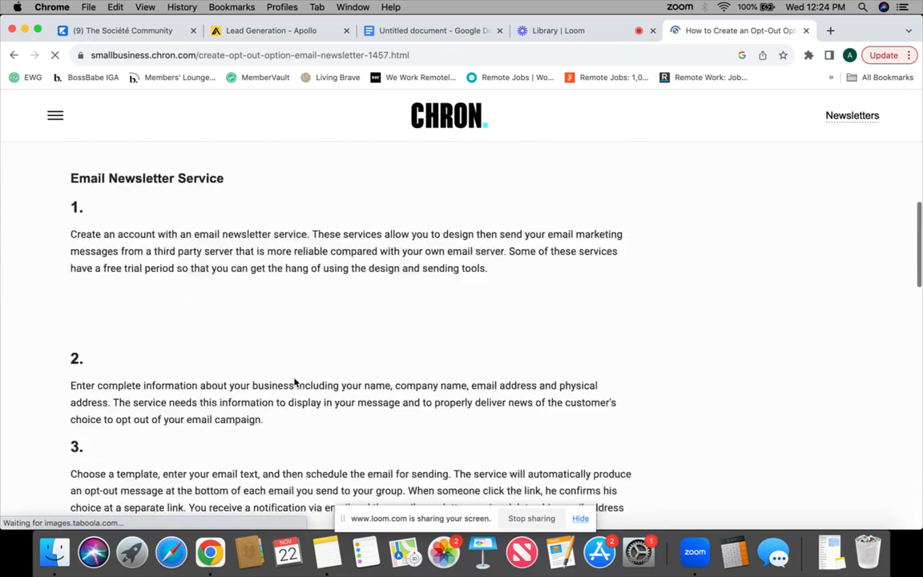
{"action": "scroll", "coordinate": [294, 380], "scroll_direction": "up", "scroll_amount": 4}
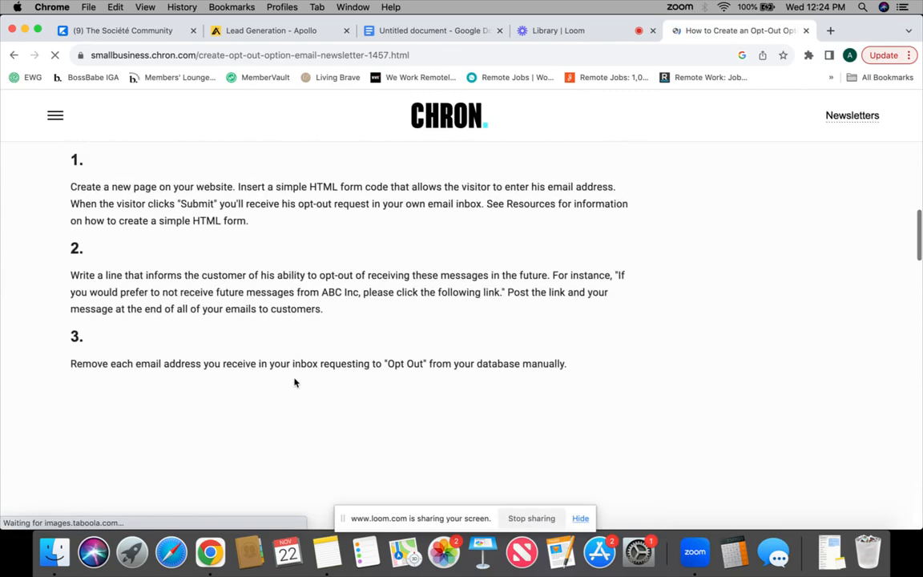
{"action": "scroll", "coordinate": [294, 382], "scroll_direction": "down", "scroll_amount": 19}
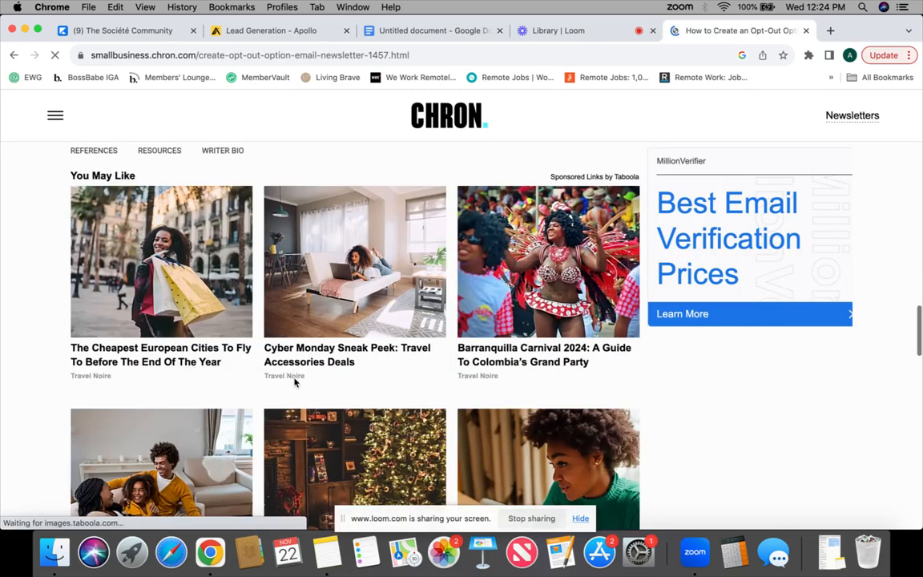
{"action": "scroll", "coordinate": [294, 382], "scroll_direction": "up", "scroll_amount": 17}
{"action": "scroll", "coordinate": [294, 382], "scroll_direction": "up", "scroll_amount": 1}
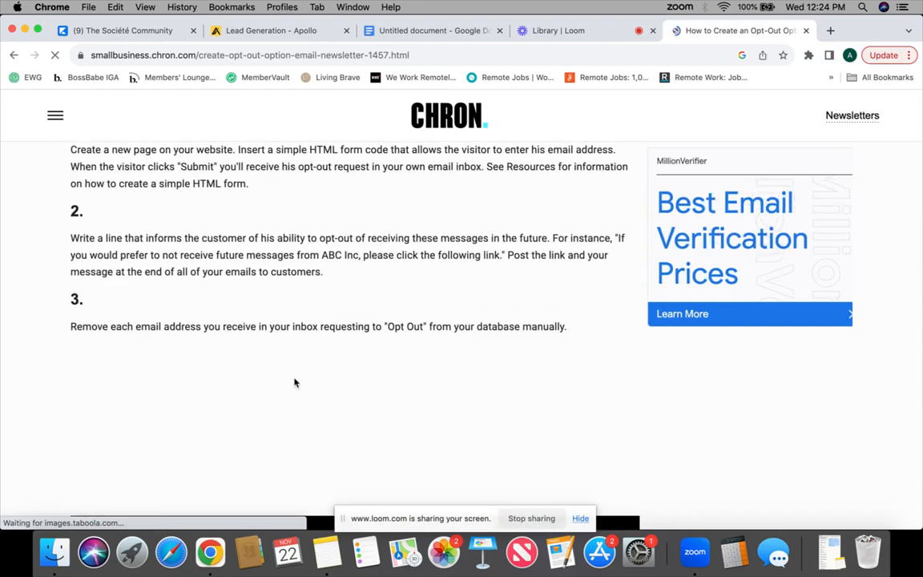
{"action": "scroll", "coordinate": [294, 382], "scroll_direction": "up", "scroll_amount": 1}
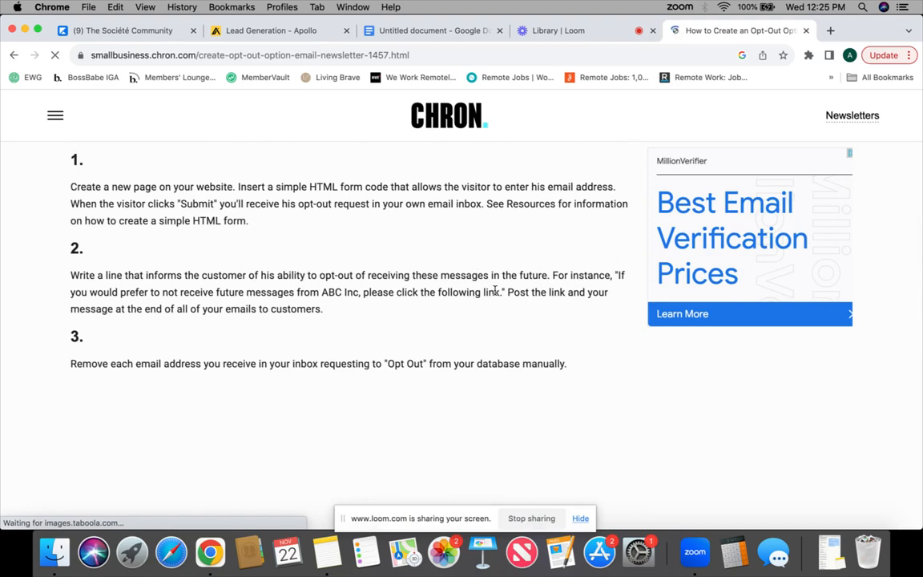
Copy the article's "If you would prefer to not receive future messages" sentence and paste it below the sender's name in Apollo's Day 1 email.
{"action": "left_click_drag", "start_coordinate": [500, 293], "coordinate": [618, 272]}
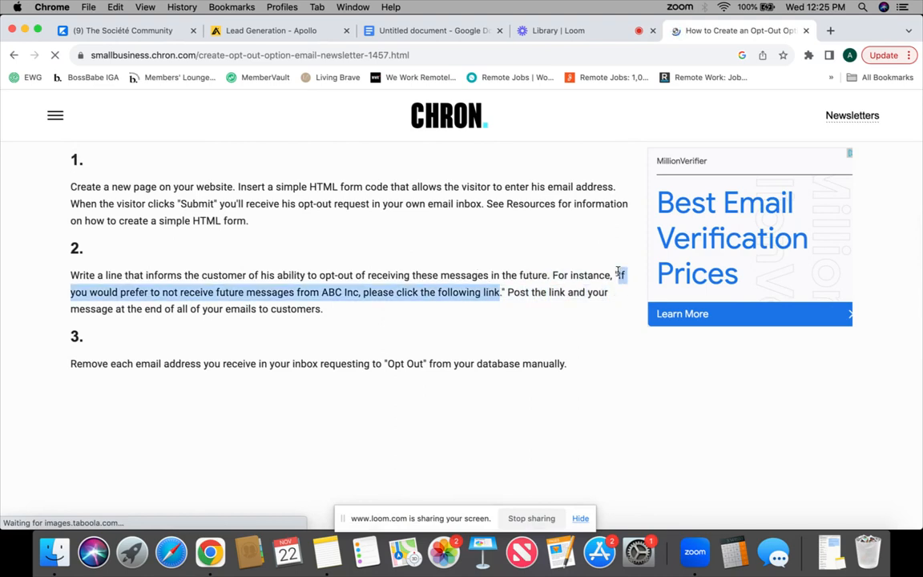
{"action": "right_click", "coordinate": [618, 274]}
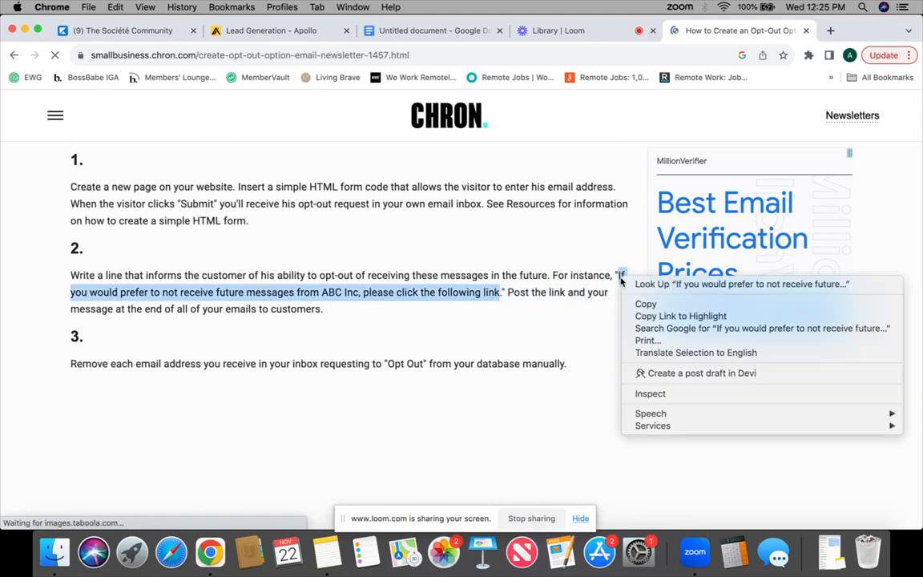
{"action": "left_click", "coordinate": [637, 304]}
{"action": "left_click", "coordinate": [264, 30]}
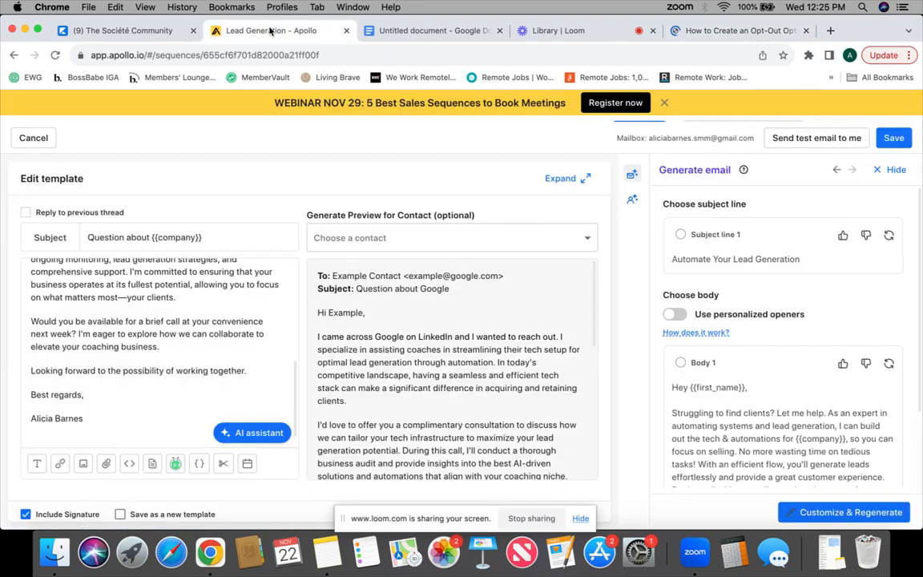
{"action": "left_click", "coordinate": [42, 437]}
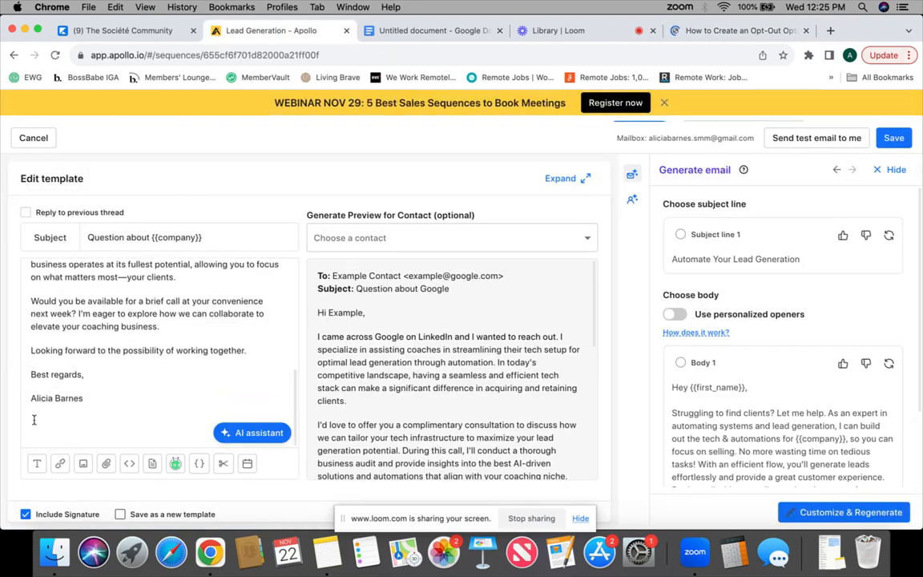
{"action": "right_click", "coordinate": [34, 419]}
{"action": "left_click", "coordinate": [56, 497]}
Set the pasted opt-out sentence's text size to Small and check it in the email preview.
{"action": "left_click_drag", "start_coordinate": [177, 438], "coordinate": [29, 419]}
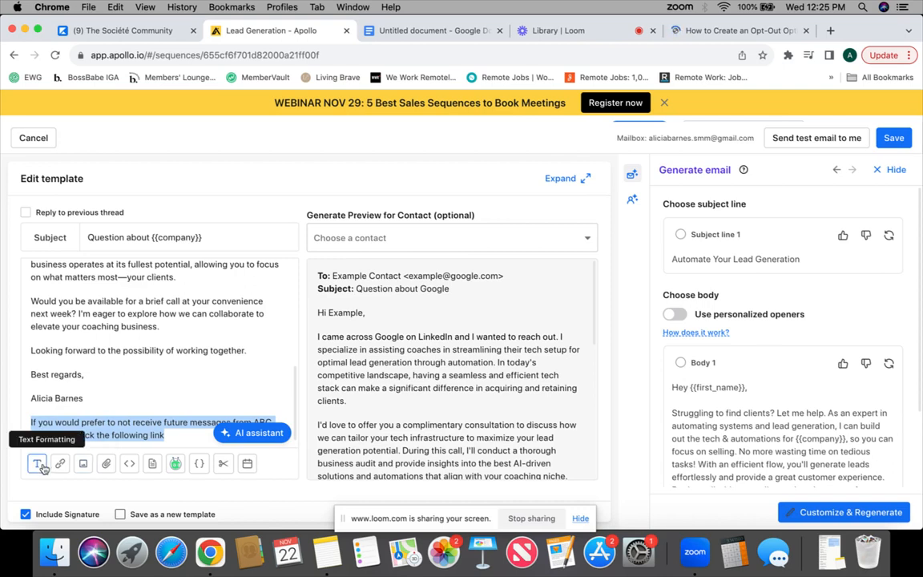
{"action": "left_click", "coordinate": [38, 463]}
{"action": "left_click", "coordinate": [104, 407]}
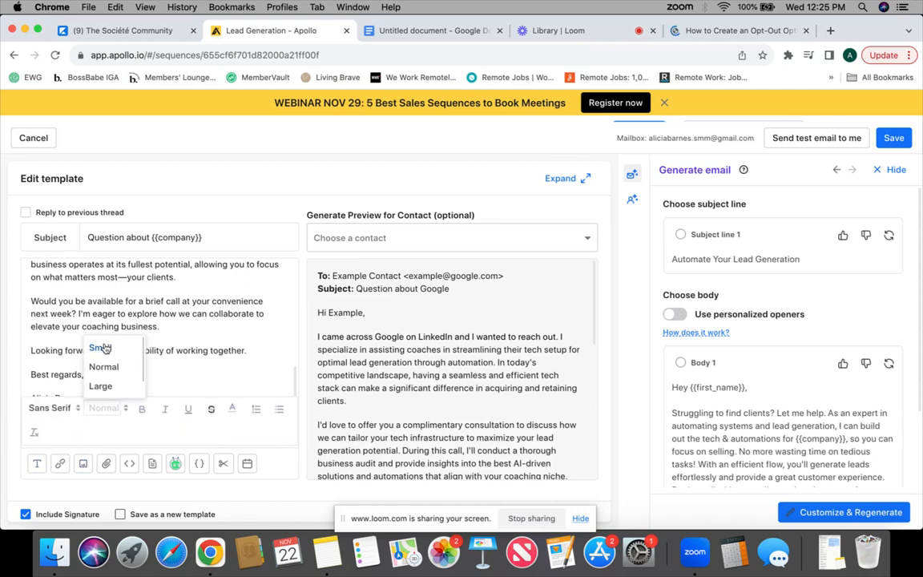
{"action": "left_click", "coordinate": [220, 452]}
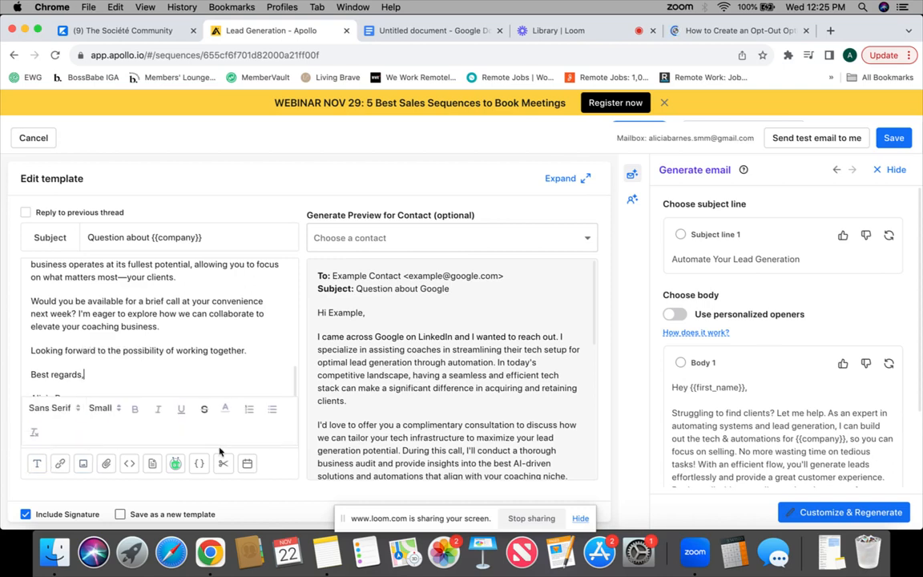
{"action": "left_click", "coordinate": [38, 464]}
{"action": "left_click", "coordinate": [39, 464]}
{"action": "scroll", "coordinate": [180, 386], "scroll_direction": "down", "scroll_amount": 1}
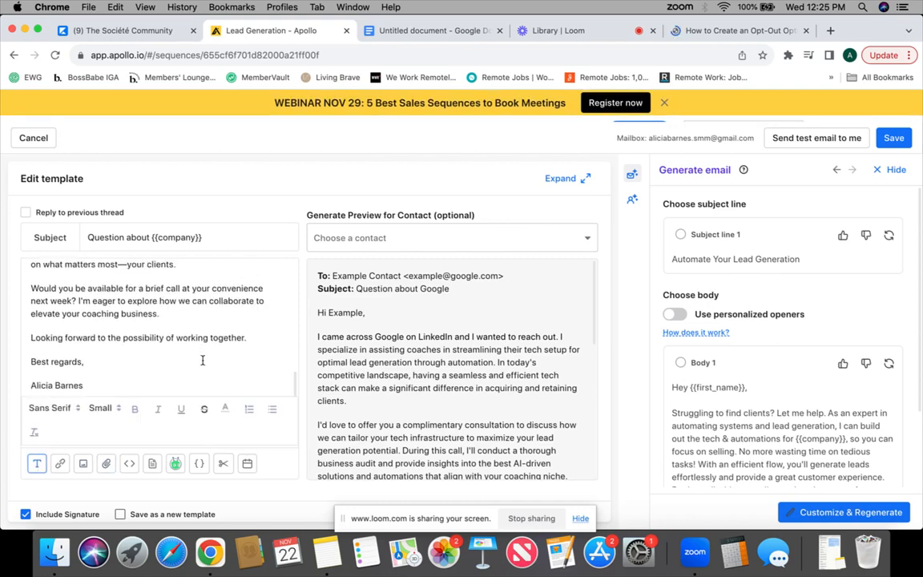
{"action": "scroll", "coordinate": [347, 385], "scroll_direction": "down", "scroll_amount": 8}
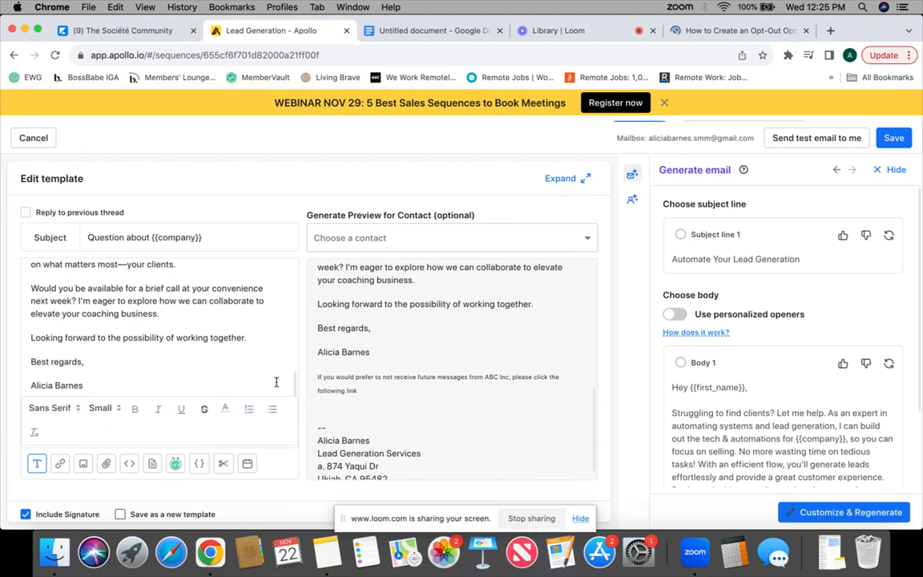
{"action": "key", "text": "super+v"}
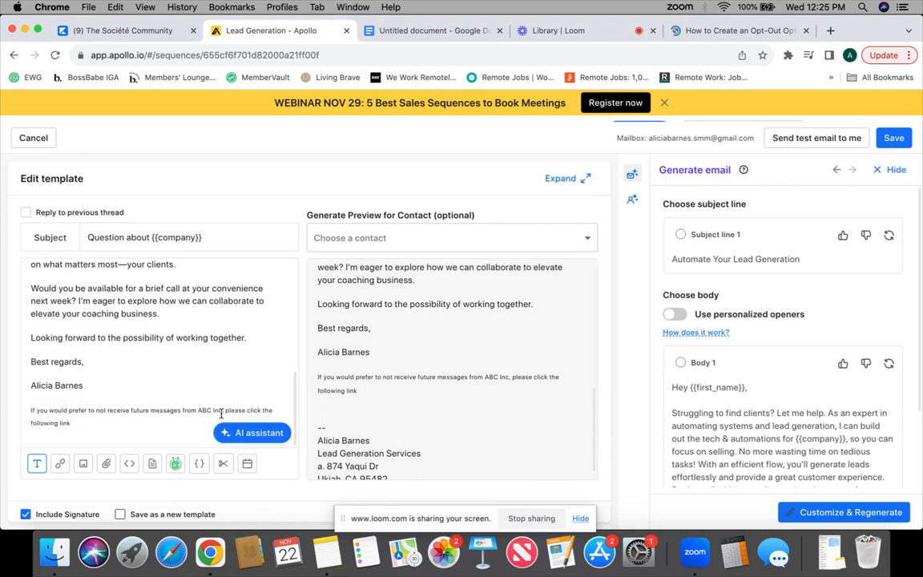
In the opt-out sentence, replace "ABC Inc" with the sender's name and the wording after "please" with: respond with "opt out".
{"action": "left_click_drag", "start_coordinate": [222, 410], "coordinate": [198, 410]}
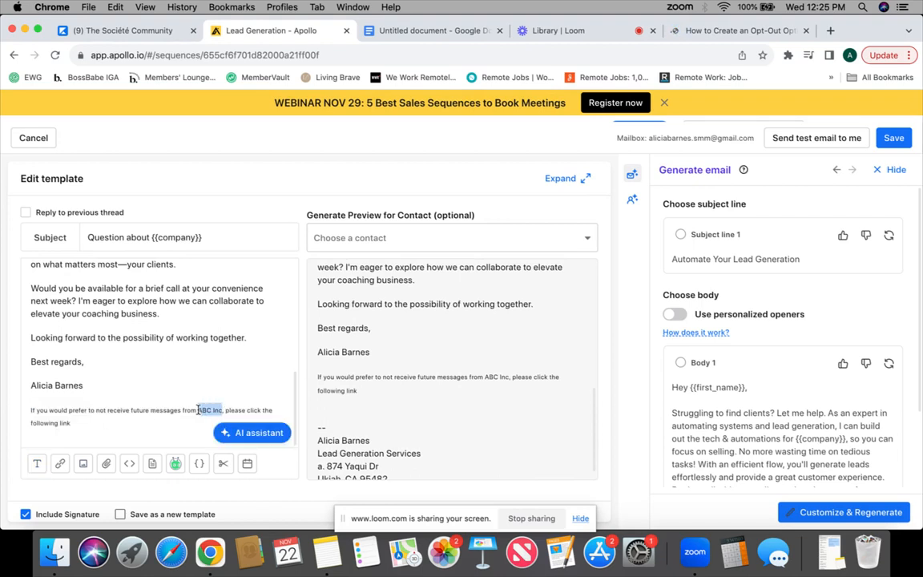
{"action": "type", "text": "Alicia Barnes"}
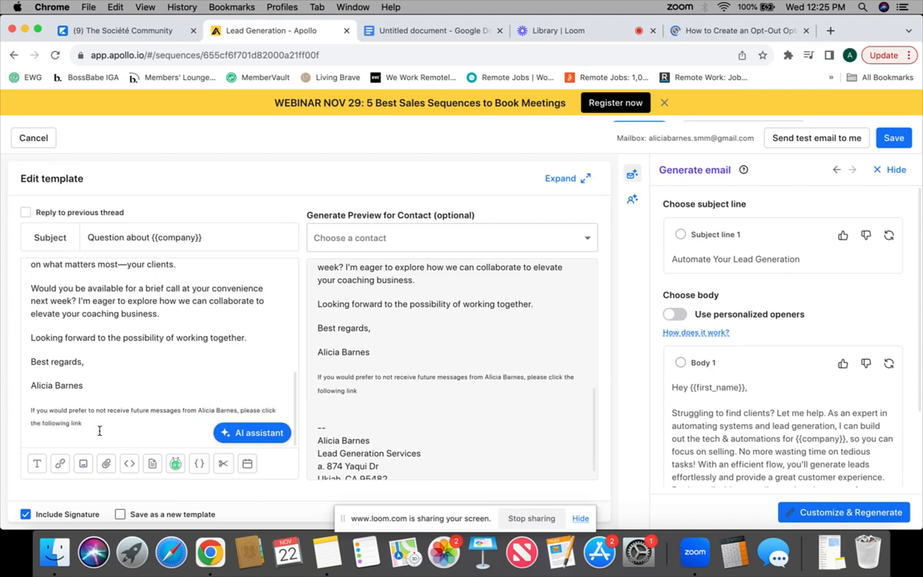
{"action": "key", "text": "super+BackSpace"}
{"action": "type", "text": "respond with thw"}
{"action": "key", "text": "BackSpace"}
{"action": "type", "text": "e word"}
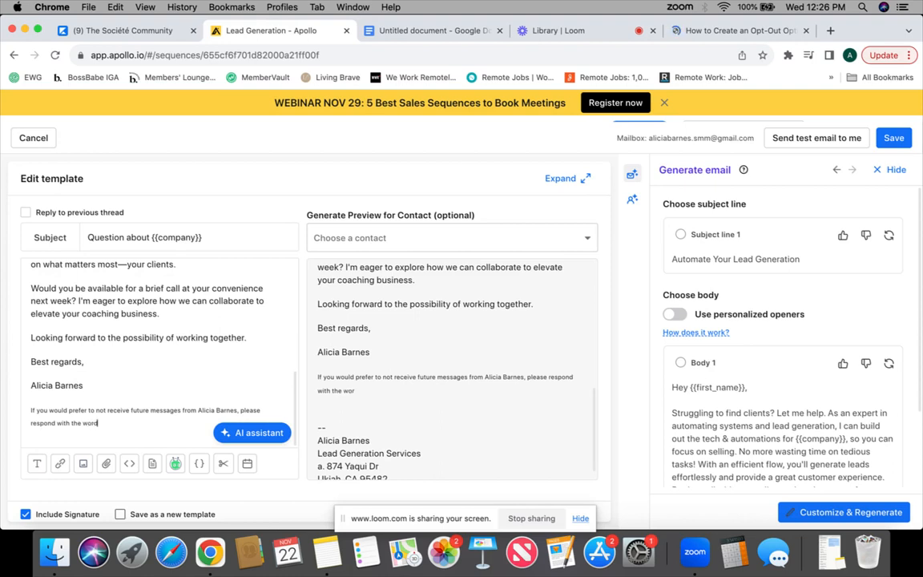
{"action": "key", "text": "BackSpace"}
{"action": "key", "text": "BackSpace"}
{"action": "key", "text": "BackSpace"}
{"action": "key", "text": "BackSpace"}
{"action": "key", "text": "BackSpace"}
{"action": "key", "text": "BackSpace"}
{"action": "key", "text": "BackSpace"}
{"action": "key", "text": "BackSpace"}
{"action": "type", "text": "\"opt out\""}
Copy the finished opt-out sentence from the Day 1 email and save the email template.
{"action": "left_click_drag", "start_coordinate": [102, 424], "coordinate": [30, 411]}
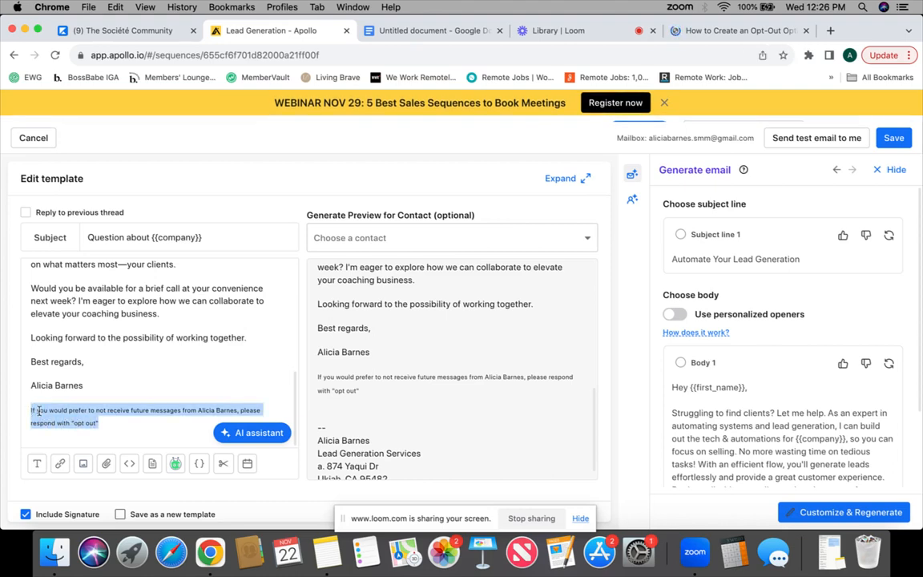
{"action": "right_click", "coordinate": [32, 413]}
{"action": "left_click", "coordinate": [76, 331]}
{"action": "left_click", "coordinate": [894, 139]}
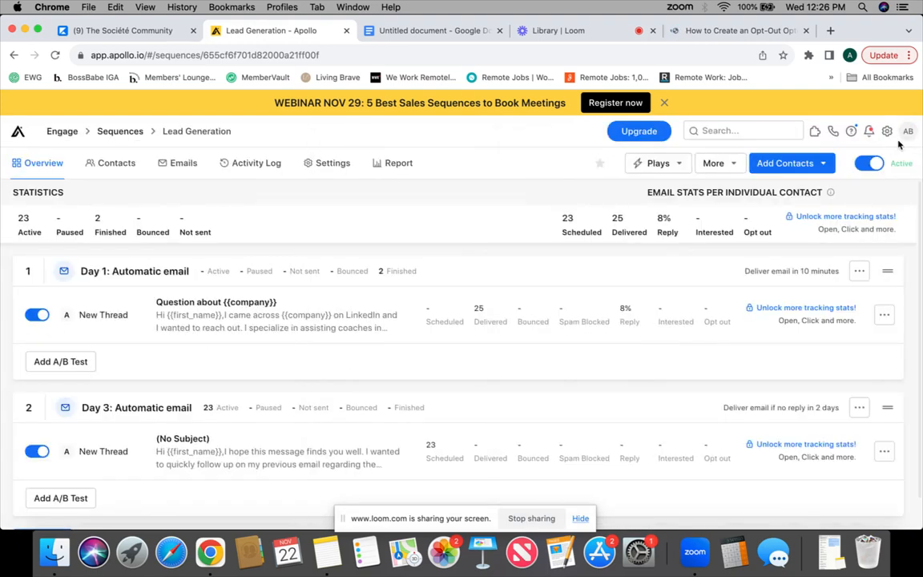
Paste the opt-out sentence on a new line below the sender's name in the Day 3 email and save the template.
{"action": "left_click", "coordinate": [246, 468]}
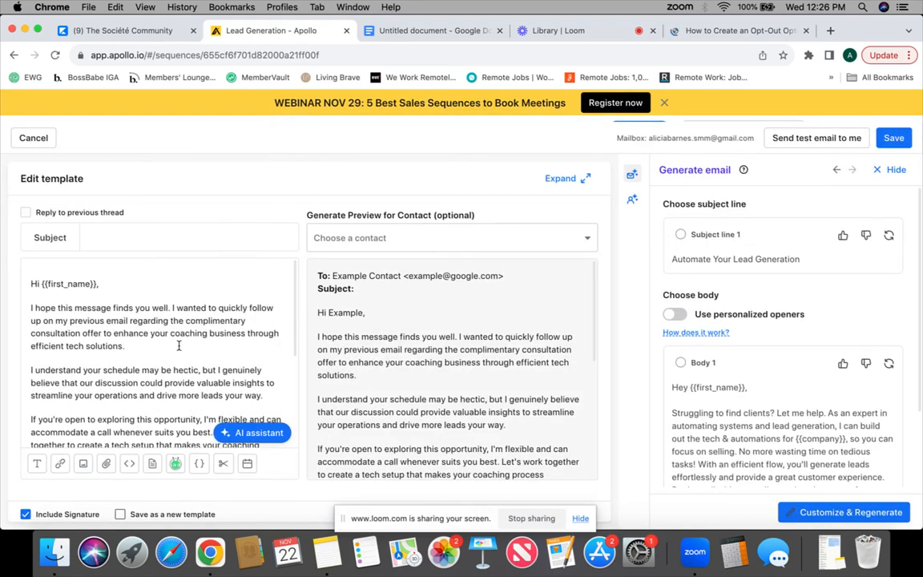
{"action": "scroll", "coordinate": [179, 345], "scroll_direction": "down", "scroll_amount": 5}
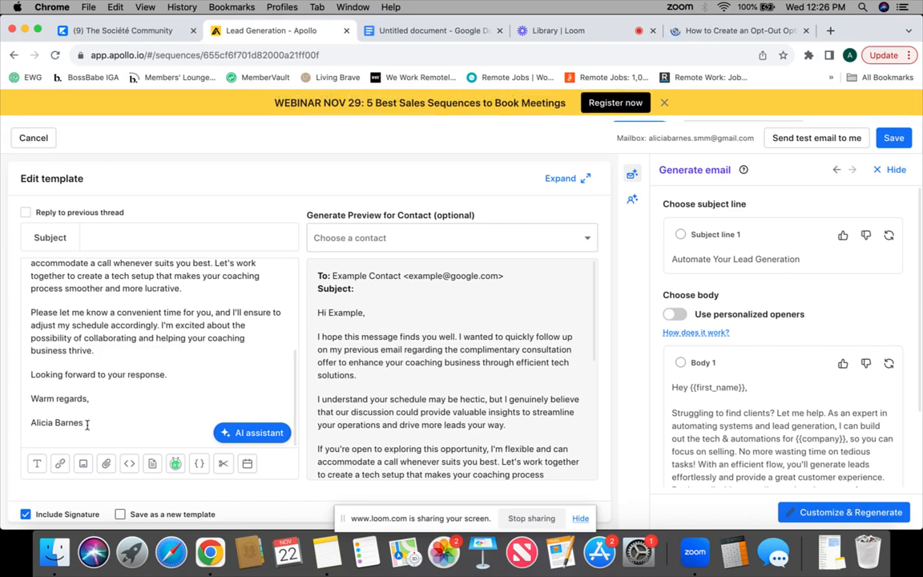
{"action": "key", "text": "Return"}
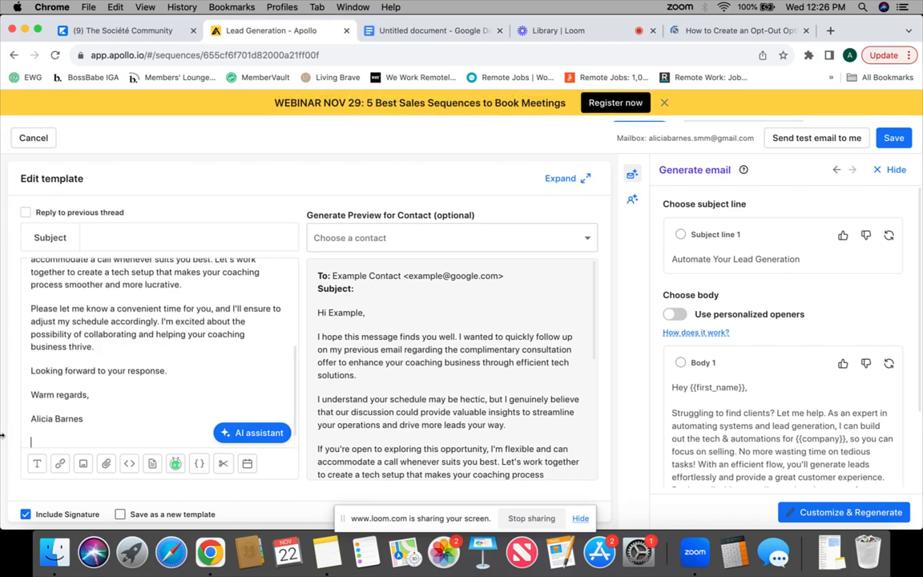
{"action": "scroll", "coordinate": [87, 377], "scroll_direction": "down", "scroll_amount": 1}
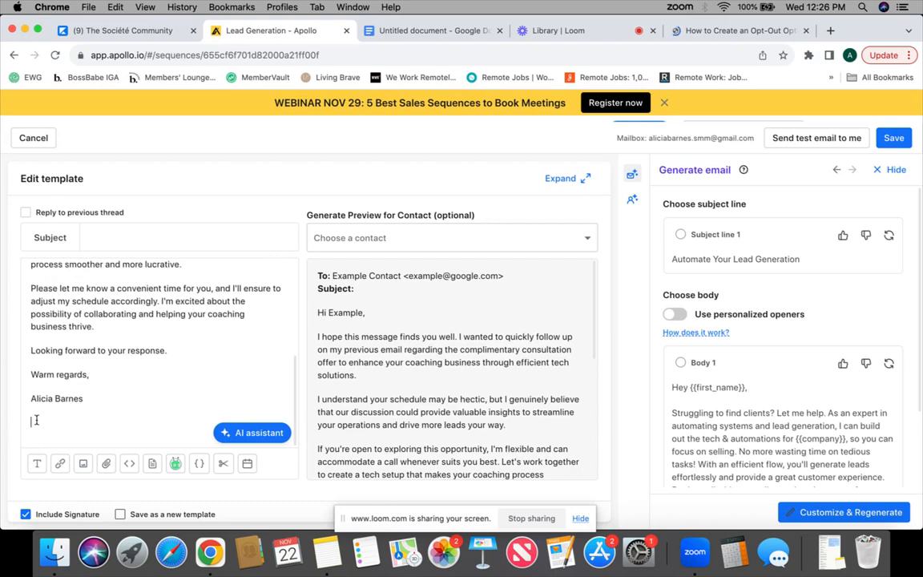
{"action": "right_click", "coordinate": [35, 425]}
{"action": "left_click", "coordinate": [62, 440]}
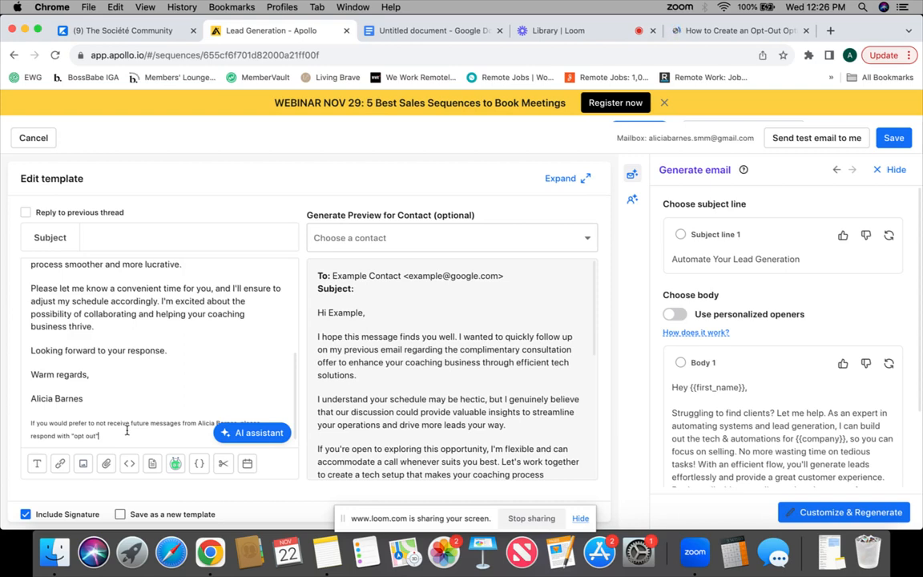
{"action": "left_click", "coordinate": [893, 138]}
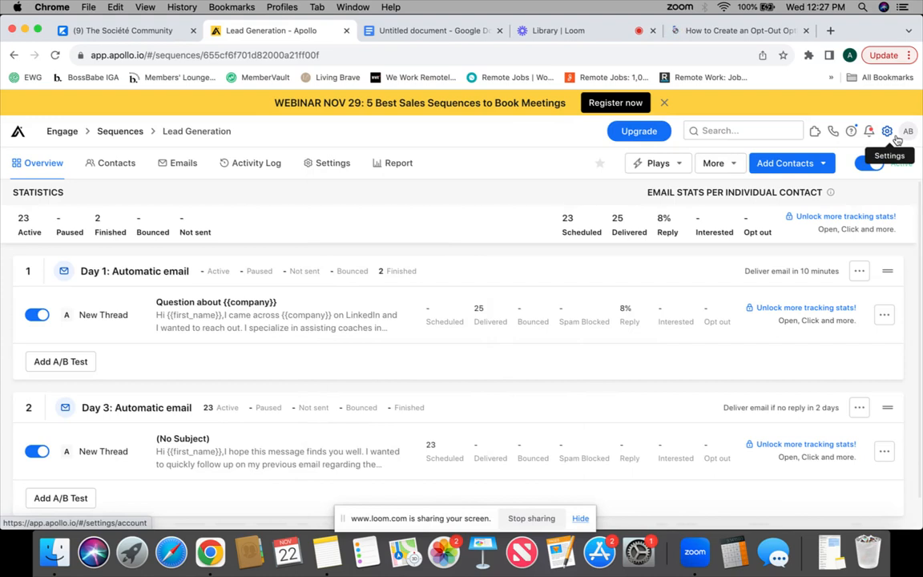
Delete the "-Add opt out" line from the email to-do list in the Google Docs document.
{"action": "left_click", "coordinate": [448, 32]}
{"action": "left_click_drag", "start_coordinate": [293, 269], "coordinate": [246, 269]}
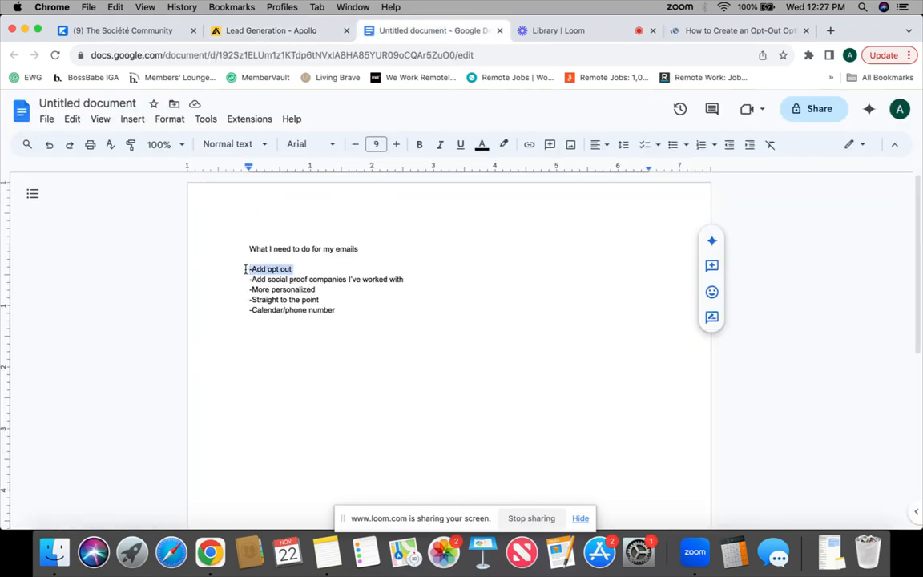
{"action": "key", "text": "BackSpace"}
{"action": "key", "text": "BackSpace"}
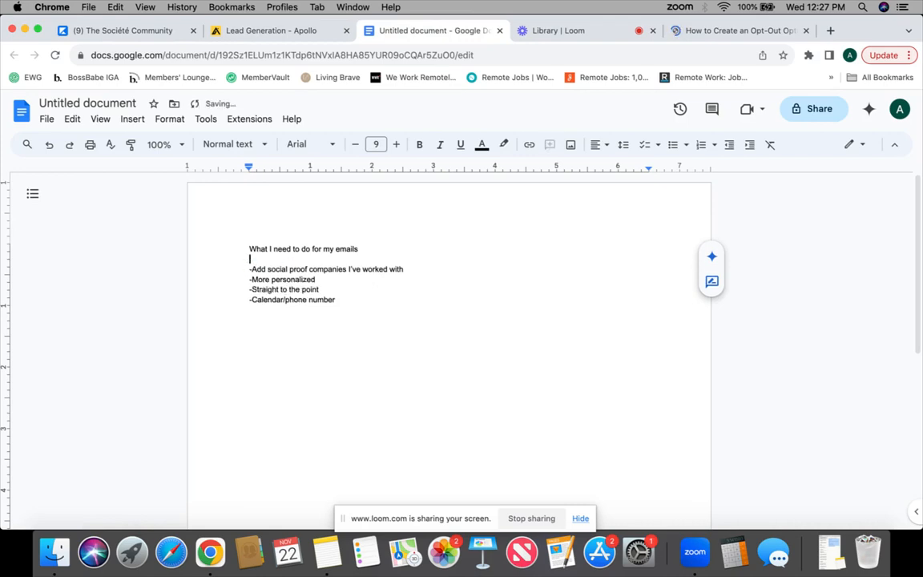
In Apollo's Day 1 email, insert "when searching for the top online coaches" after "on LinkedIn" in the opening sentence.
{"action": "left_click", "coordinate": [269, 29]}
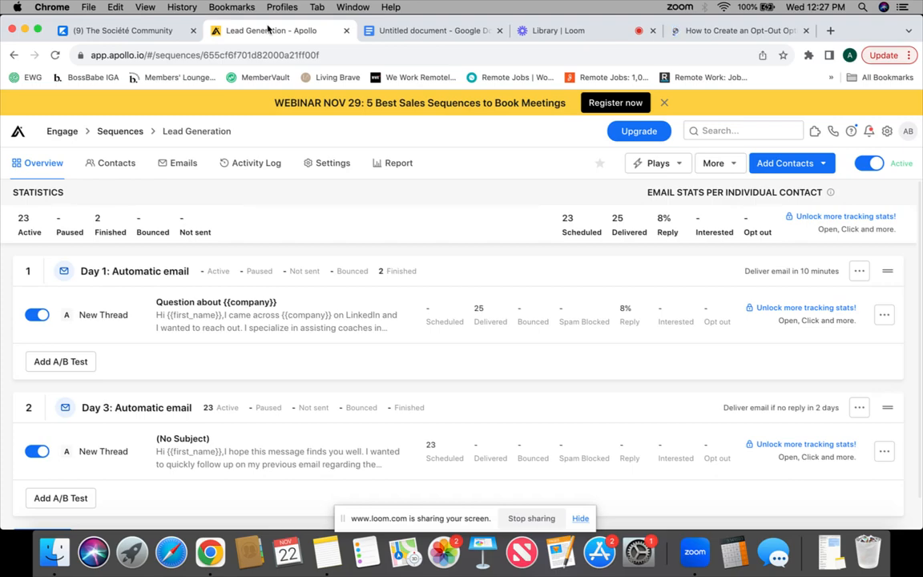
{"action": "left_click", "coordinate": [273, 304]}
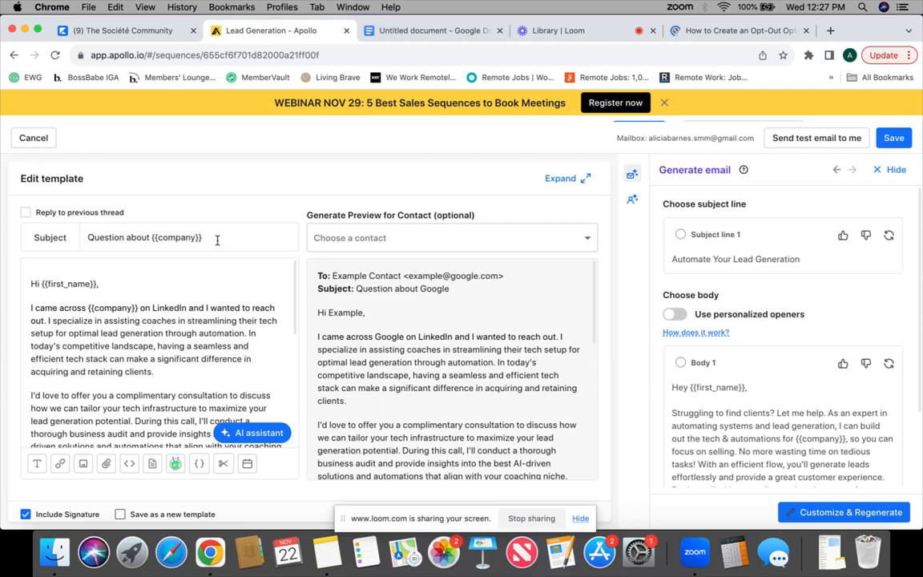
{"action": "left_click", "coordinate": [45, 322]}
{"action": "left_click", "coordinate": [188, 307]}
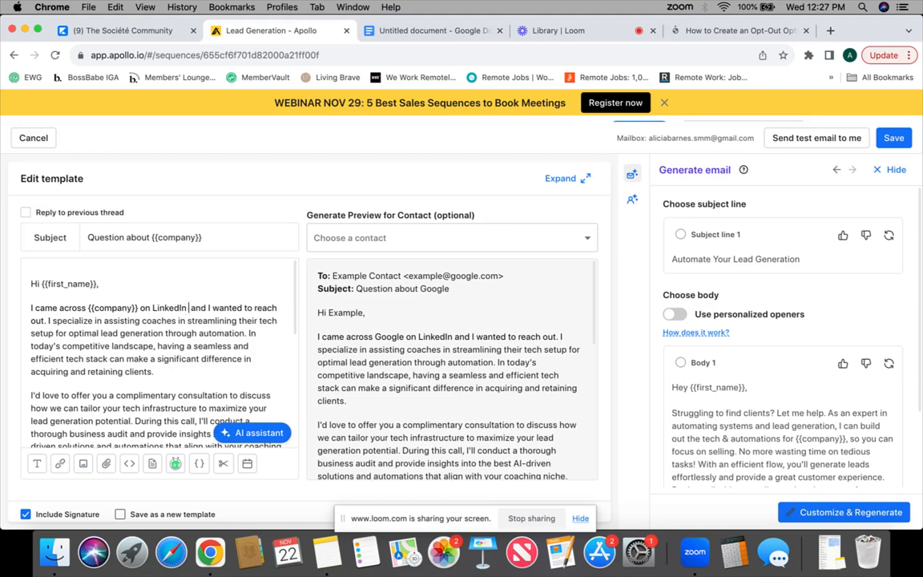
{"action": "type", "text": "when "}
{"action": "type", "text": "searchin"}
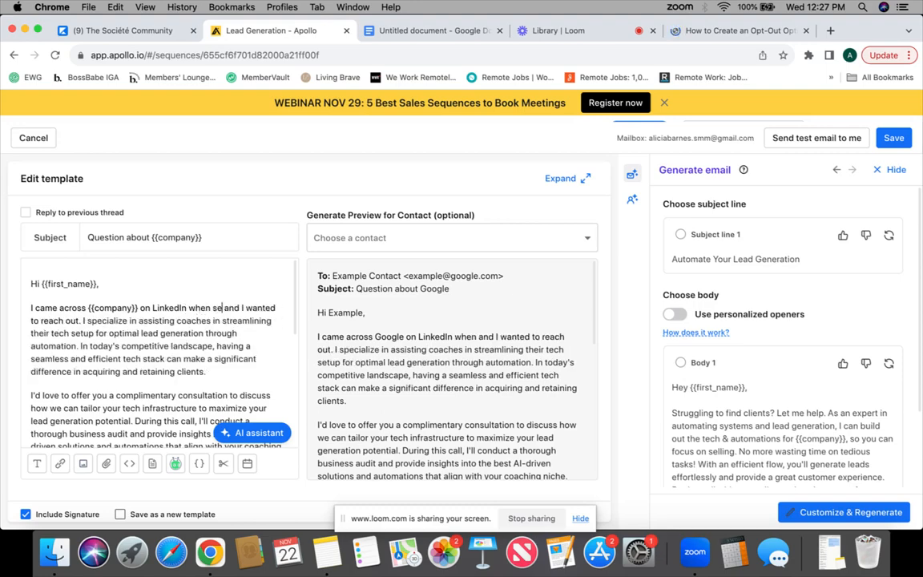
{"action": "type", "text": "g for "}
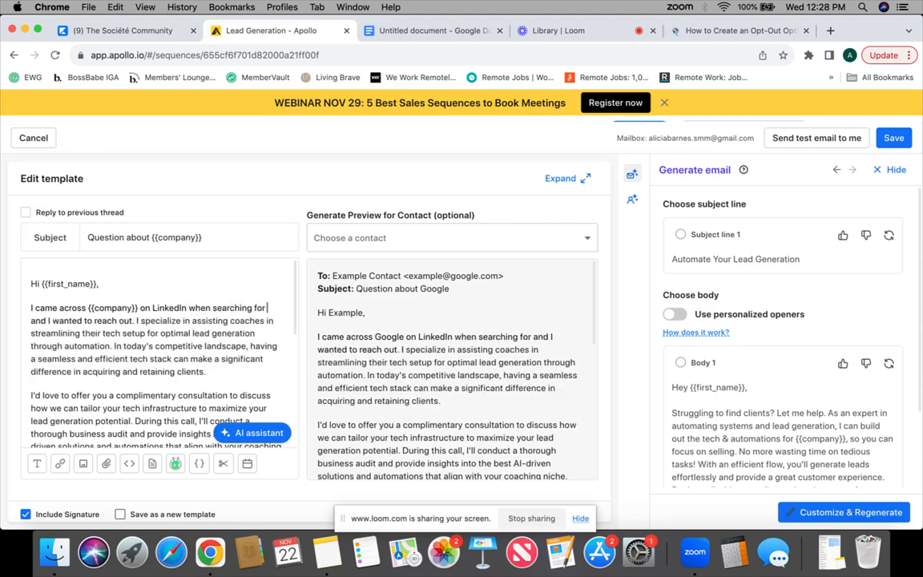
{"action": "type", "text": "the to"}
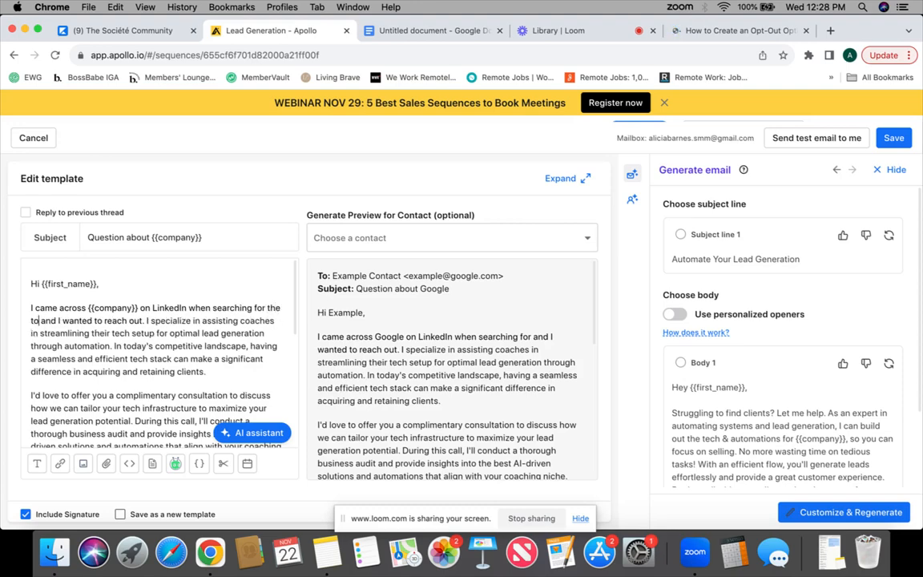
{"action": "type", "text": "p online coaches"}
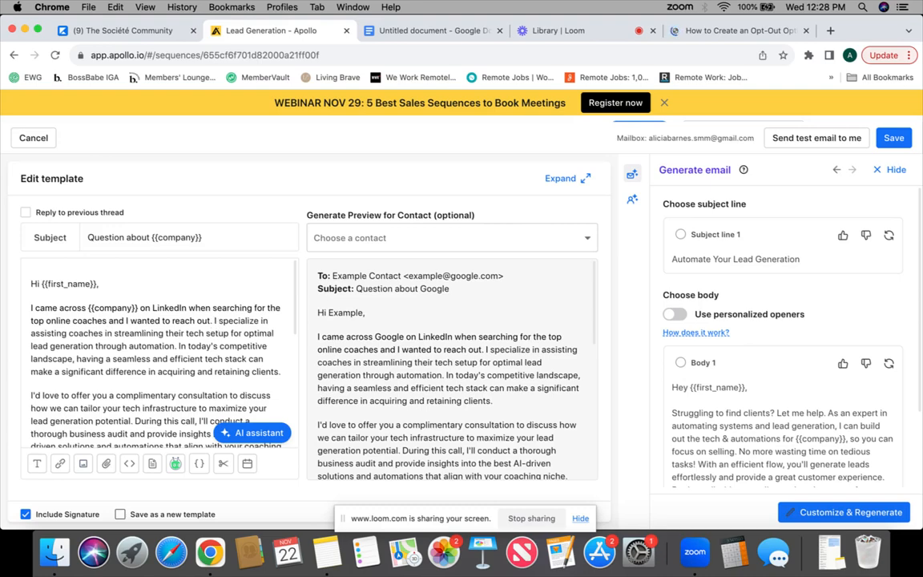
Split the email's opening paragraph so that "I specialize in assisting coaches" and "In today's competitive landscape" each start a new paragraph.
{"action": "key", "text": "Return"}
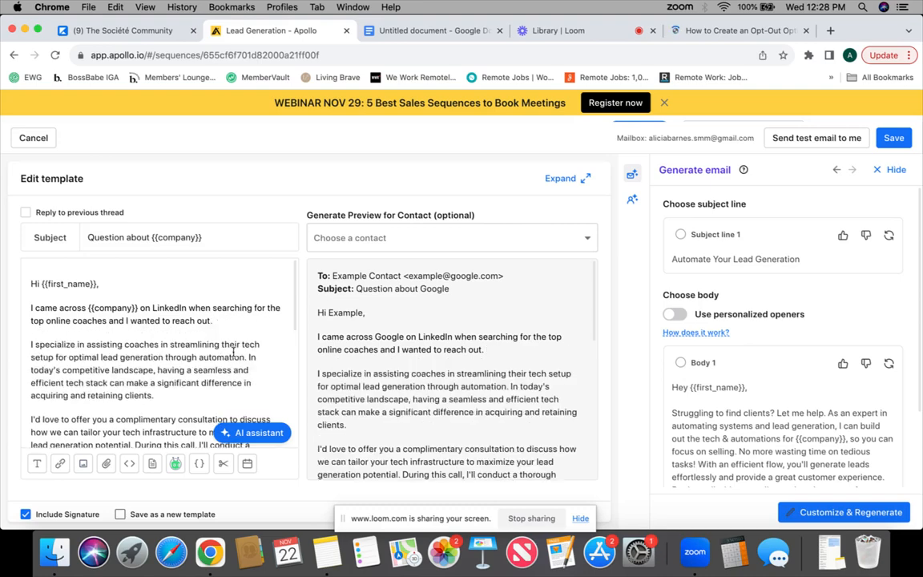
{"action": "scroll", "coordinate": [233, 351], "scroll_direction": "down", "scroll_amount": 3}
{"action": "scroll", "coordinate": [234, 351], "scroll_direction": "up", "scroll_amount": 3}
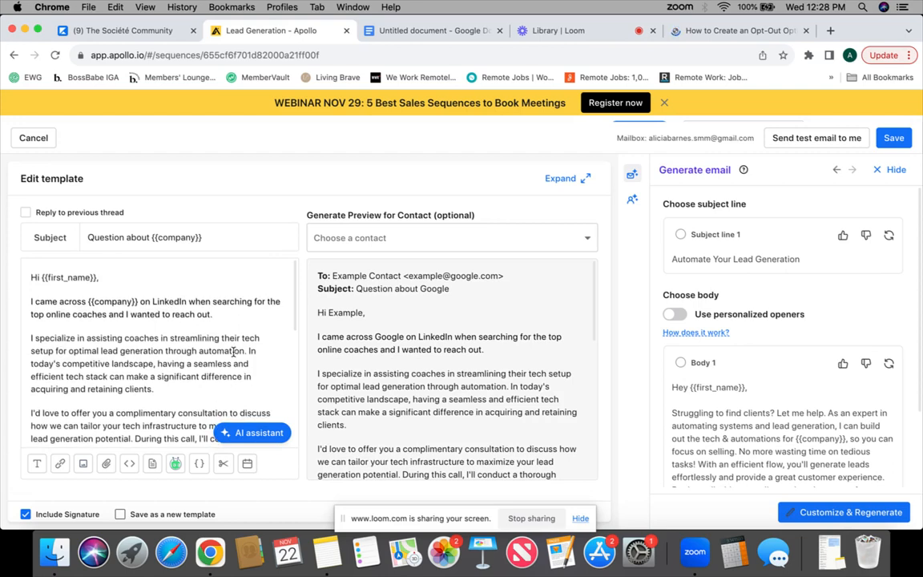
{"action": "scroll", "coordinate": [233, 350], "scroll_direction": "down", "scroll_amount": 1}
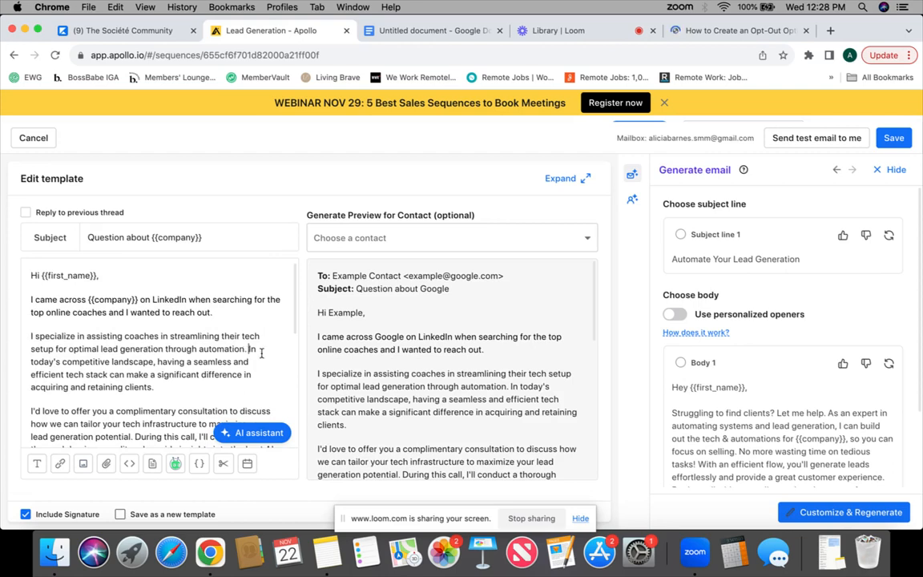
{"action": "key", "text": "Return"}
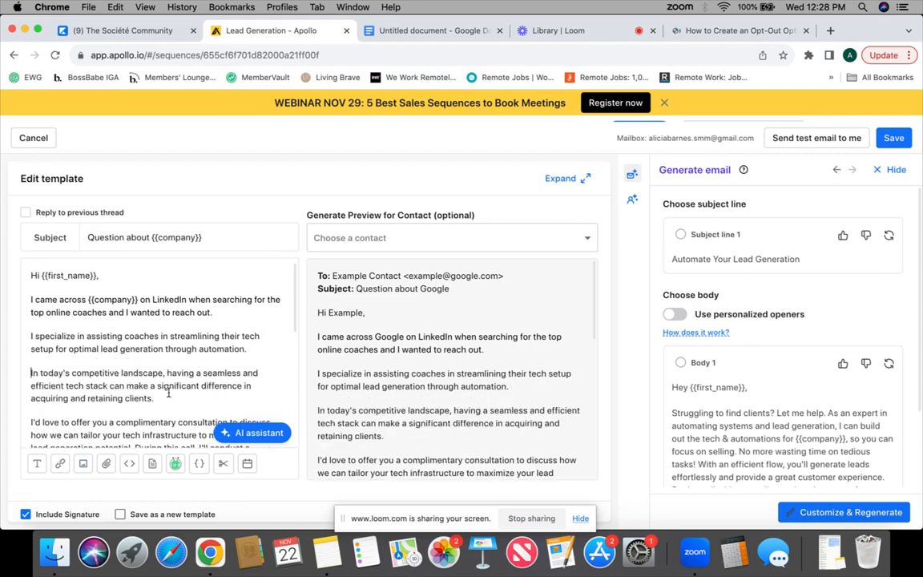
Start new paragraphs at "During this call" and "I'm committed to ensuring" in the rest of the email body.
{"action": "scroll", "coordinate": [152, 353], "scroll_direction": "down", "scroll_amount": 2}
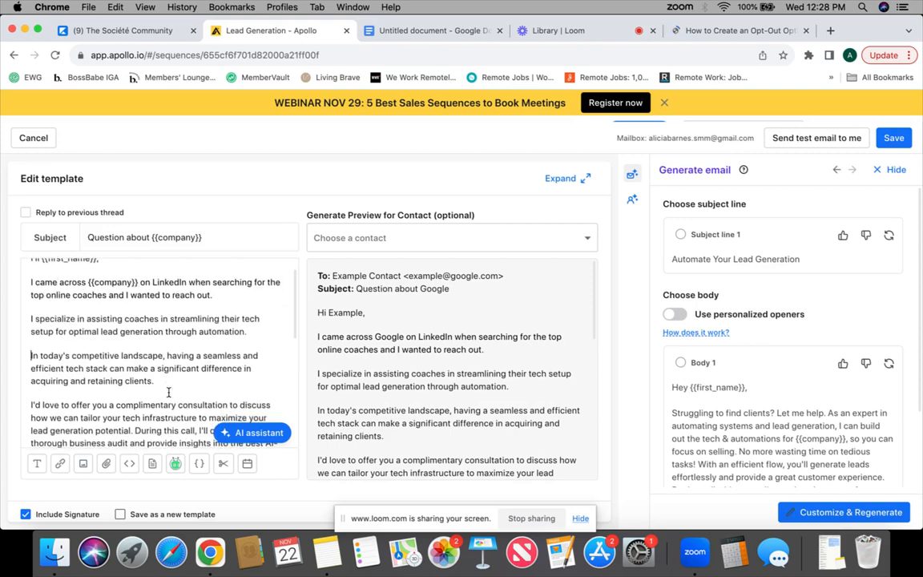
{"action": "scroll", "coordinate": [168, 392], "scroll_direction": "down", "scroll_amount": 5}
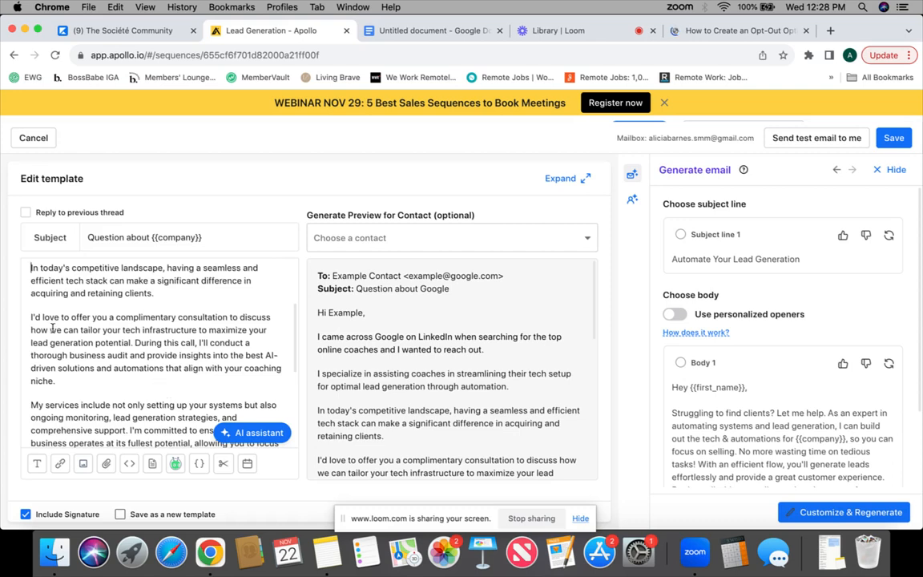
{"action": "scroll", "coordinate": [52, 327], "scroll_direction": "down", "scroll_amount": 2}
{"action": "scroll", "coordinate": [52, 327], "scroll_direction": "up", "scroll_amount": 1}
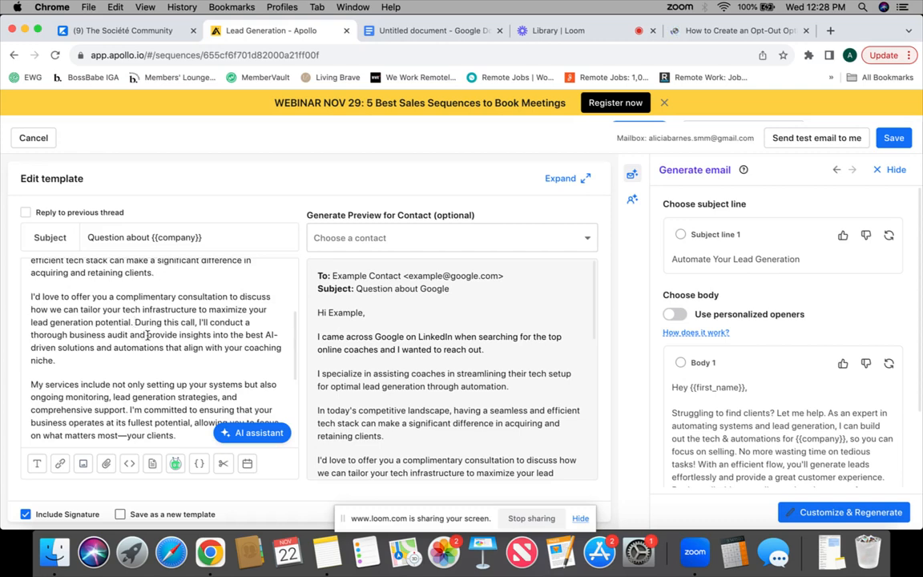
{"action": "key", "text": "Return"}
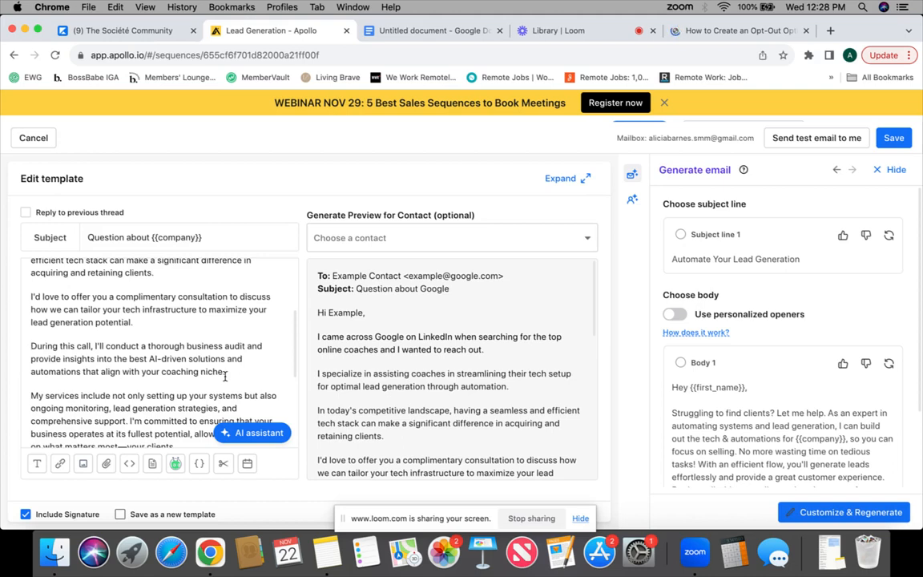
{"action": "scroll", "coordinate": [225, 376], "scroll_direction": "down", "scroll_amount": 3}
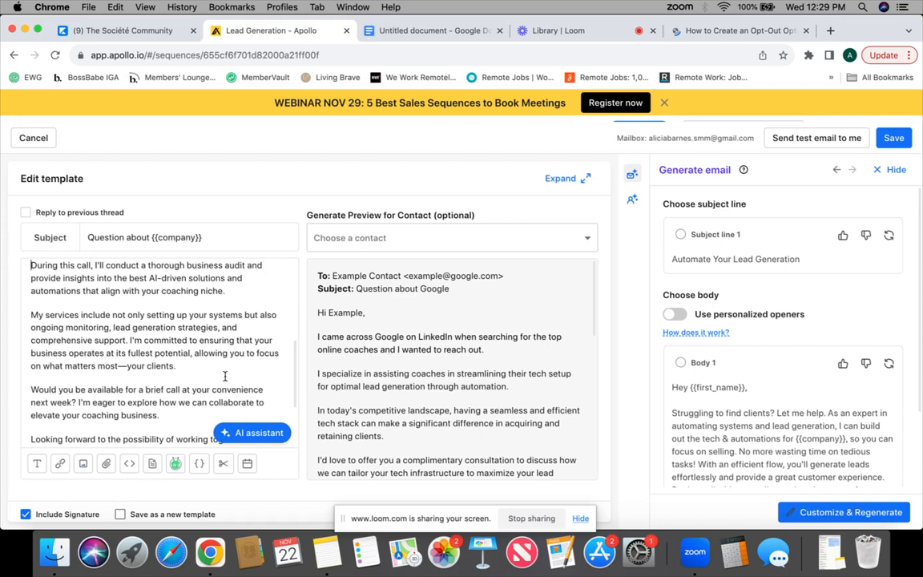
{"action": "left_click", "coordinate": [129, 339]}
{"action": "key", "text": "Return"}
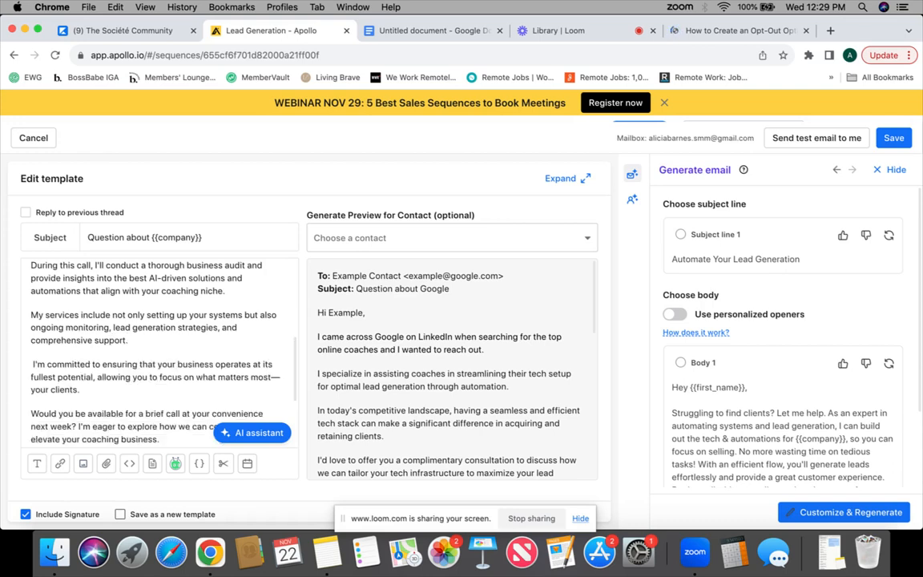
{"action": "key", "text": "Delete"}
Below the "In today's competitive landscape" paragraph, add a new paragraph reading "I've worked with 20+ businesses over the last two years including".
{"action": "scroll", "coordinate": [103, 398], "scroll_direction": "down", "scroll_amount": 3}
{"action": "scroll", "coordinate": [103, 398], "scroll_direction": "down", "scroll_amount": 2}
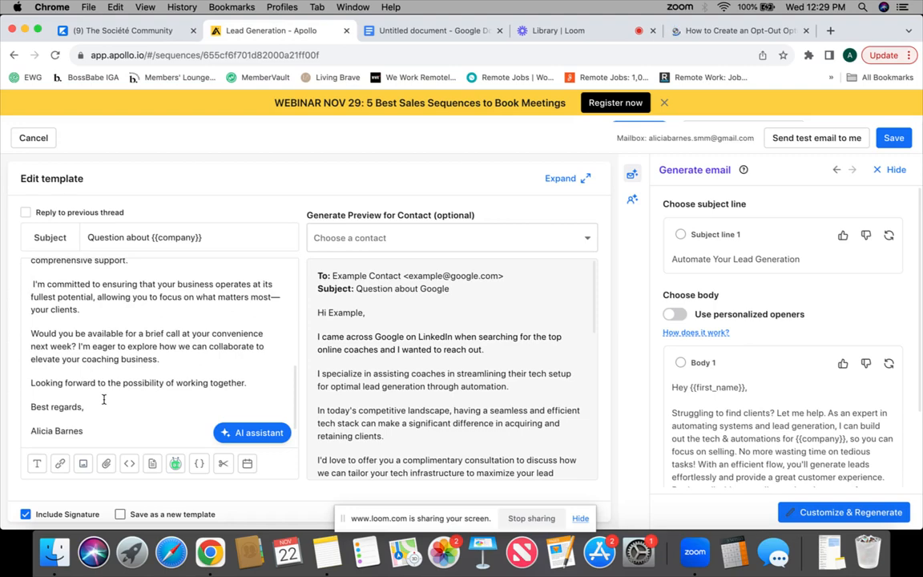
{"action": "scroll", "coordinate": [104, 398], "scroll_direction": "up", "scroll_amount": 10}
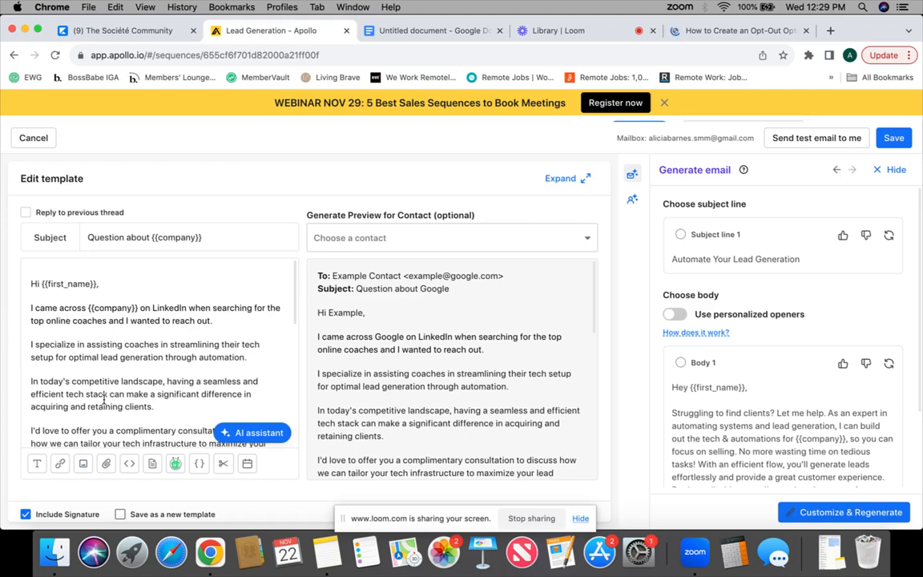
{"action": "scroll", "coordinate": [118, 334], "scroll_direction": "down", "scroll_amount": 3}
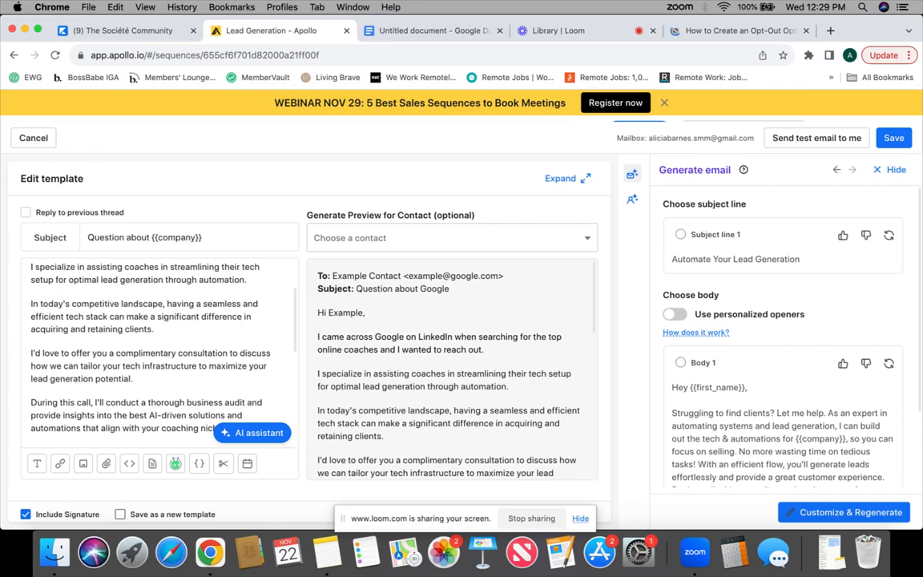
{"action": "key", "text": "Return"}
{"action": "type", "text": "I've"}
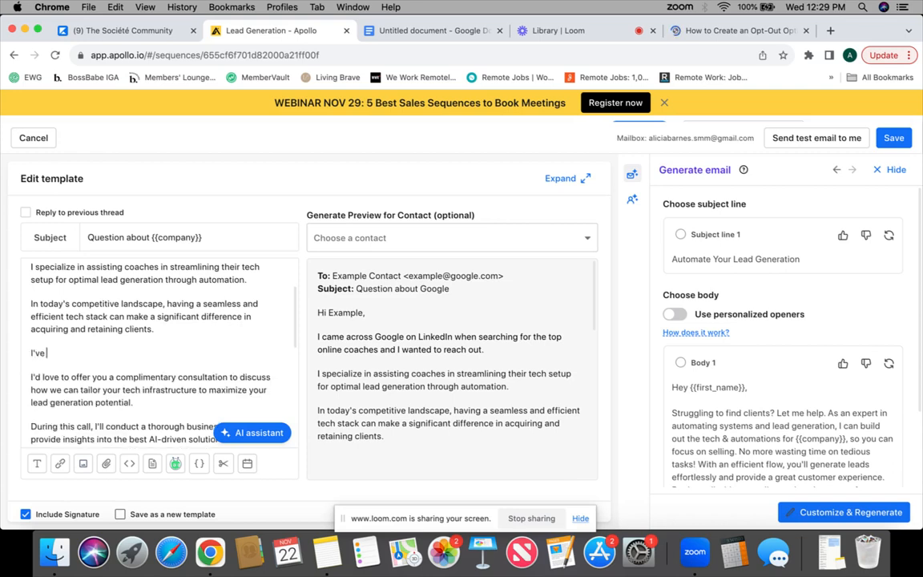
{"action": "type", "text": " worked with"}
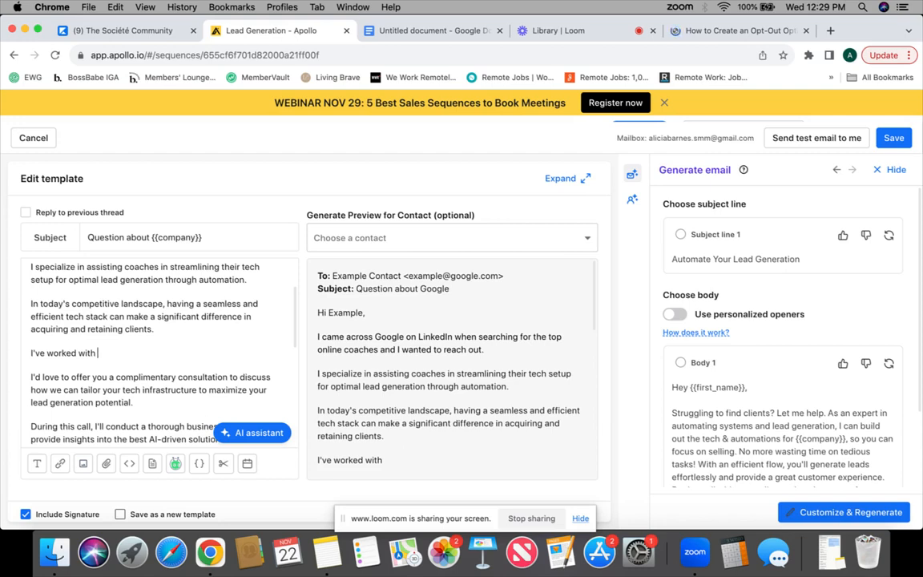
{"action": "type", "text": "20+ businesses over th"}
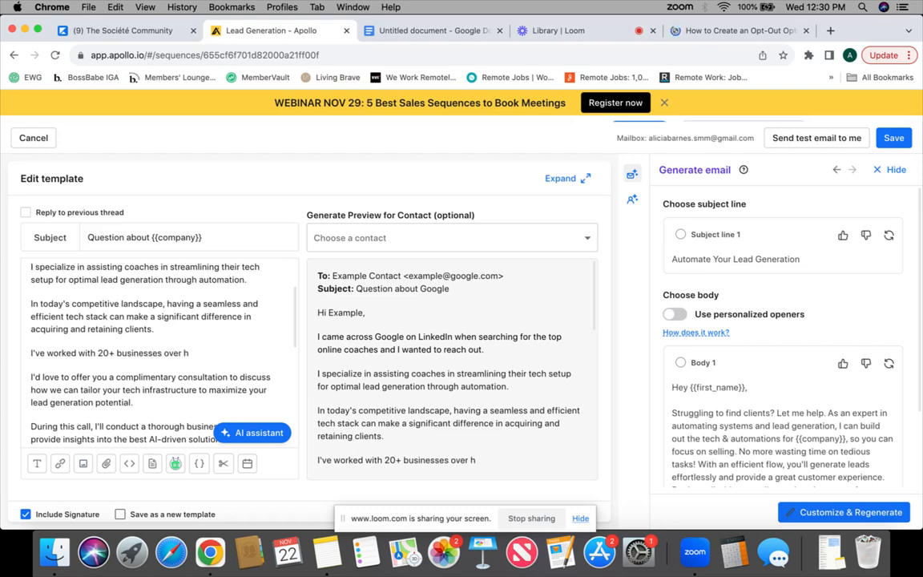
{"action": "type", "text": "e last two "}
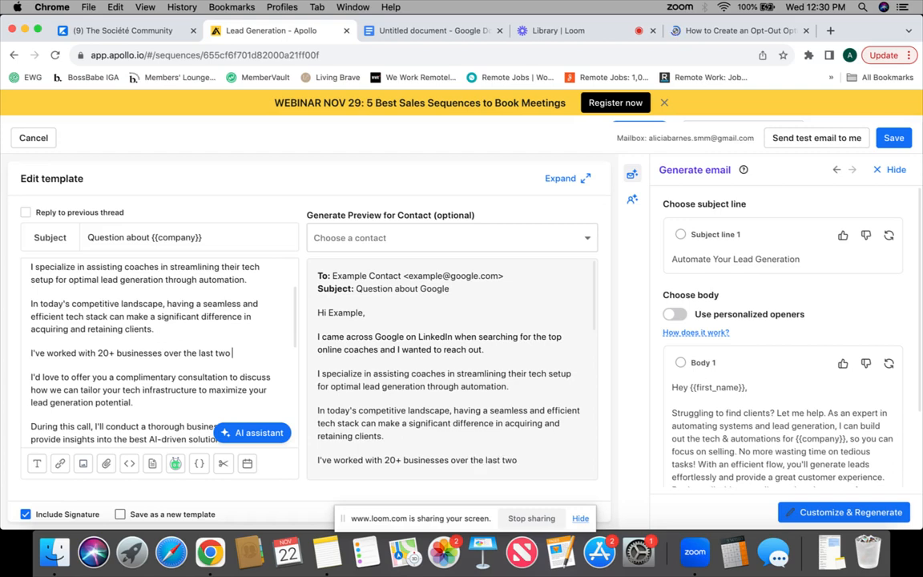
{"action": "type", "text": "years including'"}
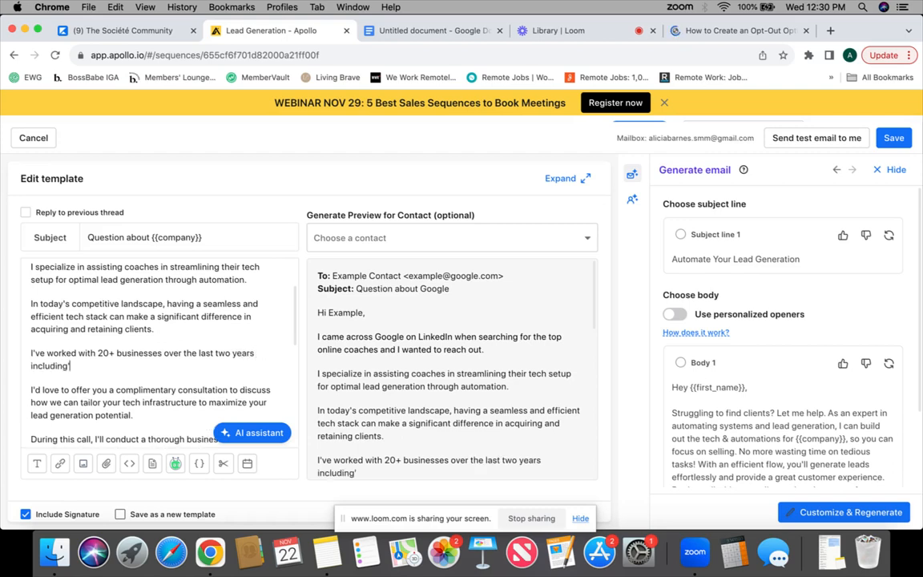
Complete the new social proof sentence with "; Ascension Academy, CEO Studios, and Flourish Media.".
{"action": "key", "text": "BackSpace"}
{"action": "type", "text": "; Ascension Aca"}
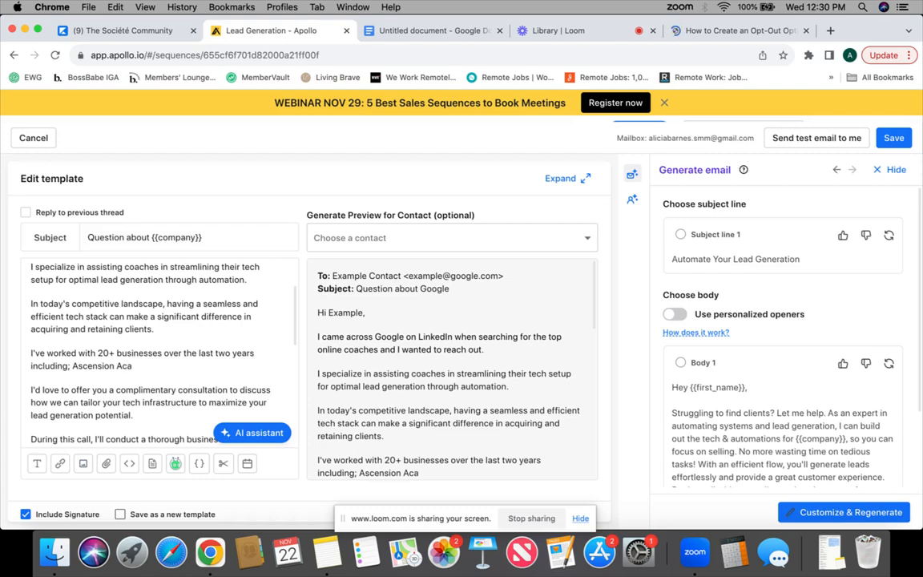
{"action": "type", "text": "demy, CEO"}
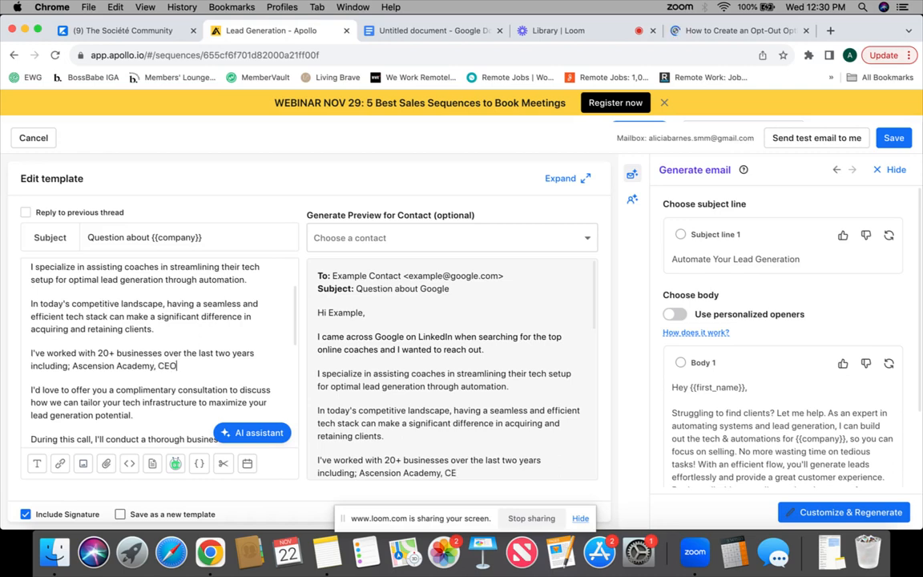
{"action": "type", "text": " Studios, and F"}
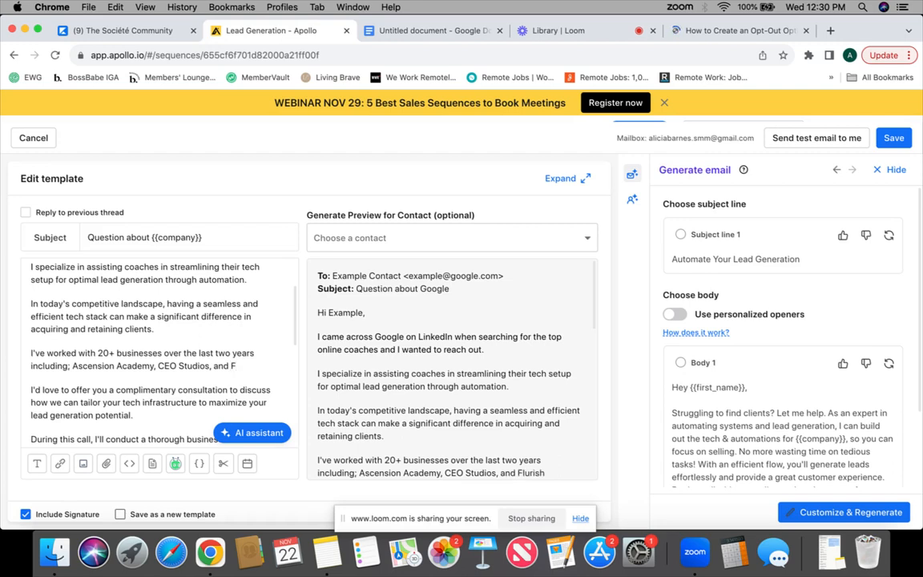
{"action": "type", "text": "oourish"}
{"action": "key", "text": "BackSpace"}
{"action": "key", "text": "BackSpace"}
{"action": "key", "text": "BackSpace"}
{"action": "key", "text": "BackSpace"}
{"action": "key", "text": "BackSpace"}
{"action": "key", "text": "BackSpace"}
{"action": "key", "text": "BackSpace"}
{"action": "type", "text": "louish"}
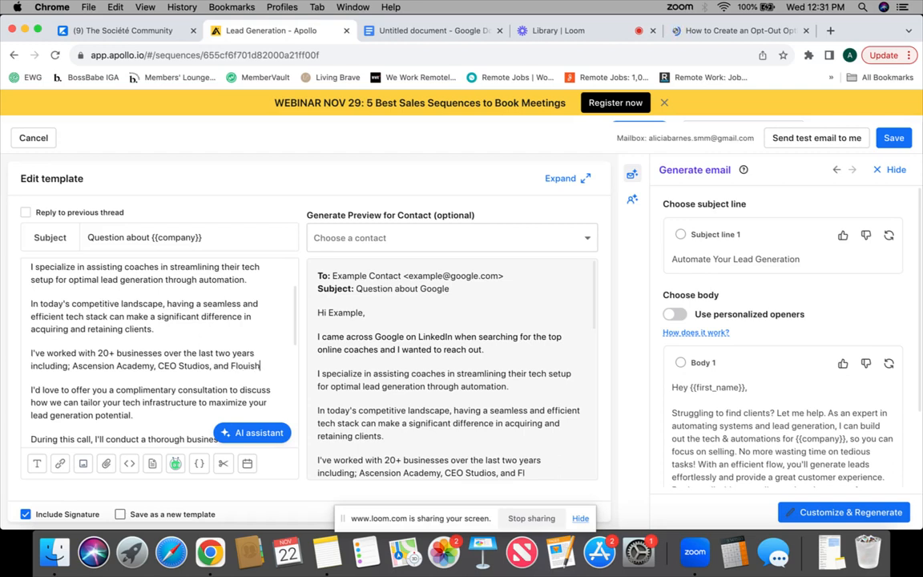
{"action": "type", "text": " Media"}
{"action": "left_click", "coordinate": [247, 366]}
{"action": "type", "text": "r"}
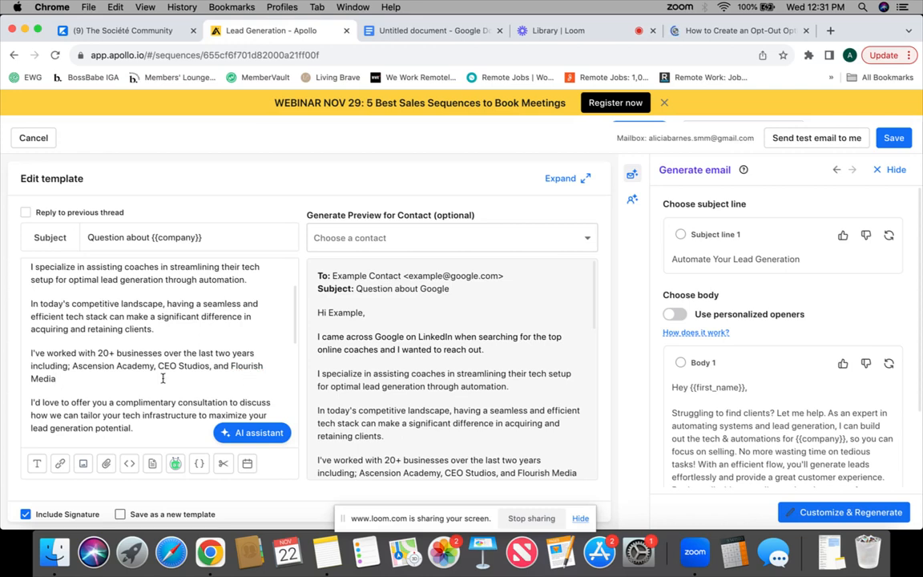
{"action": "left_click", "coordinate": [75, 382]}
{"action": "type", "text": "."}
Review the Apollo email against the Google Docs to-do list and delete the list's "-Add social proof companies I've worked with" line.
{"action": "left_click_drag", "start_coordinate": [403, 270], "coordinate": [248, 275]}
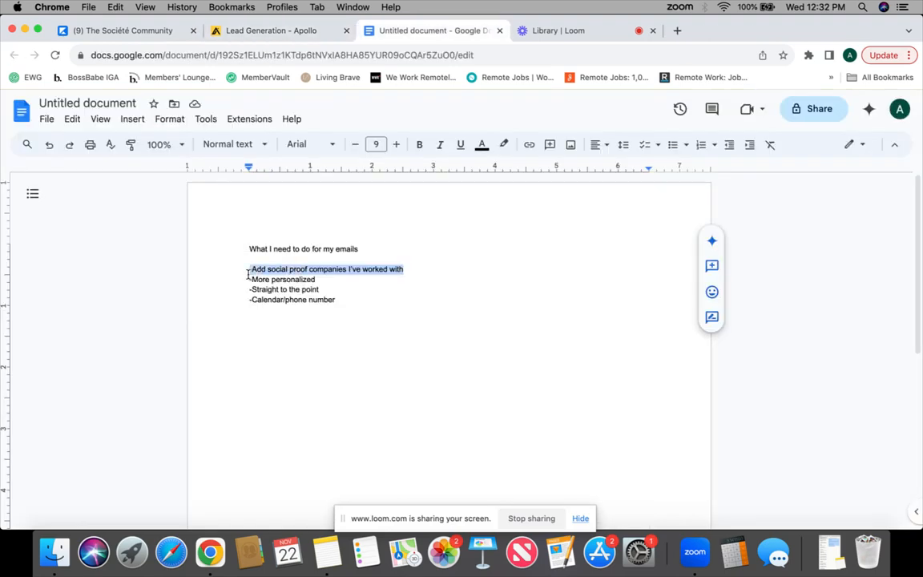
{"action": "left_click", "coordinate": [246, 31]}
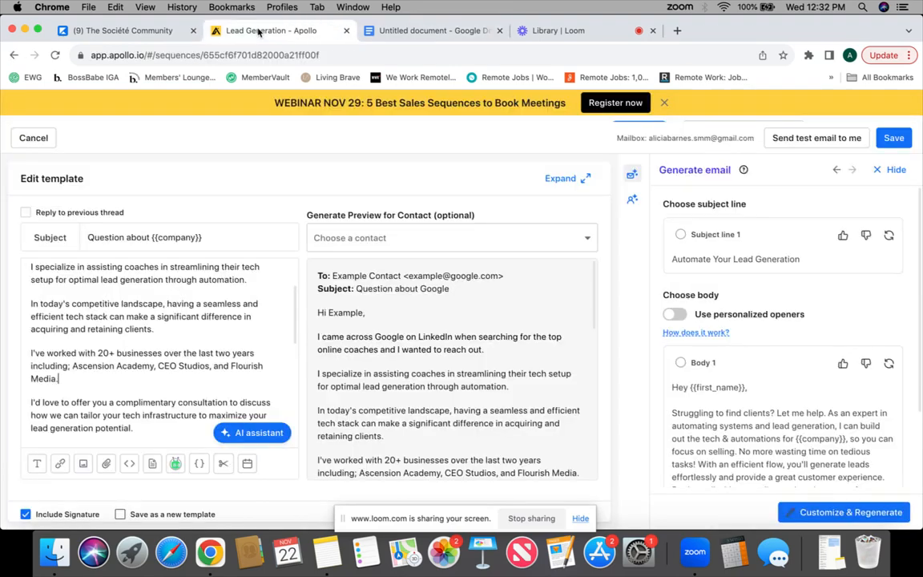
{"action": "scroll", "coordinate": [214, 365], "scroll_direction": "up", "scroll_amount": 3}
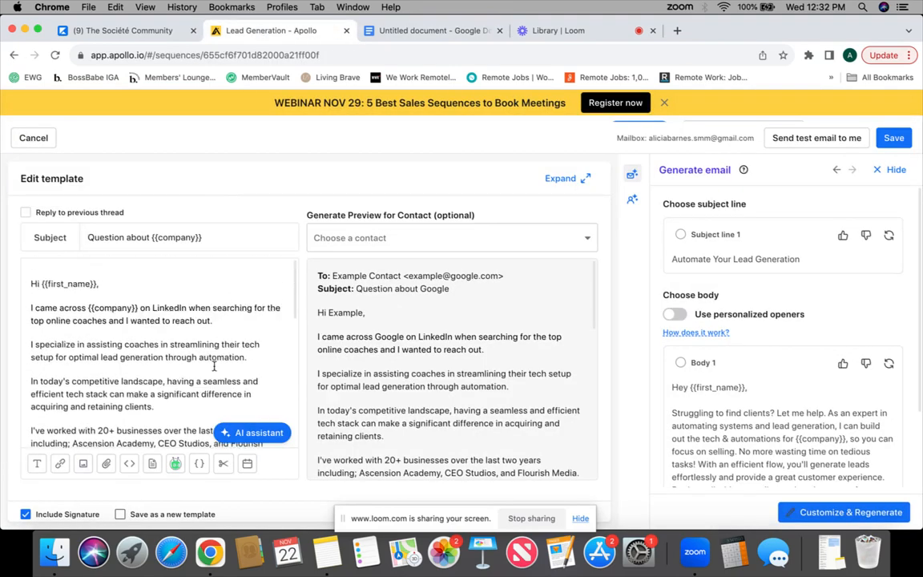
{"action": "scroll", "coordinate": [214, 366], "scroll_direction": "down", "scroll_amount": 8}
{"action": "scroll", "coordinate": [214, 365], "scroll_direction": "down", "scroll_amount": 3}
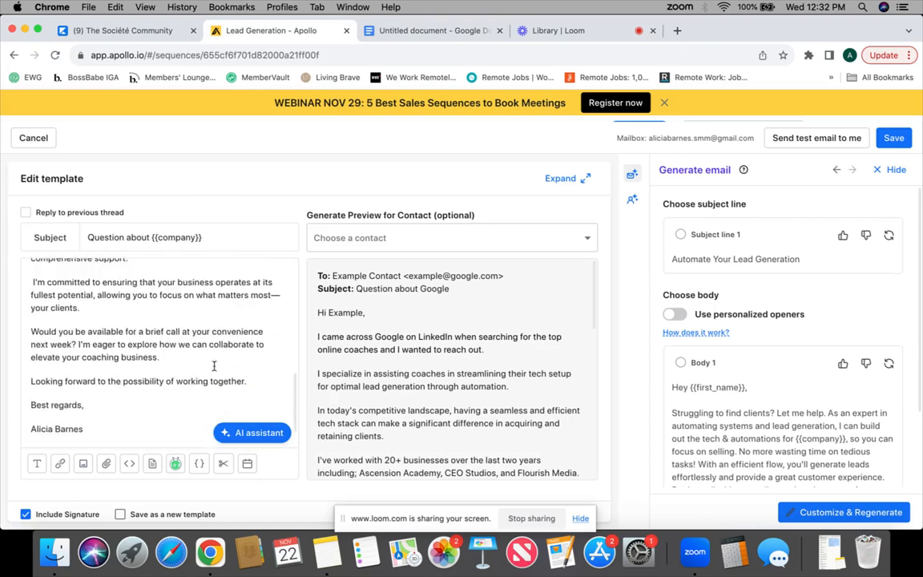
{"action": "scroll", "coordinate": [214, 365], "scroll_direction": "up", "scroll_amount": 10}
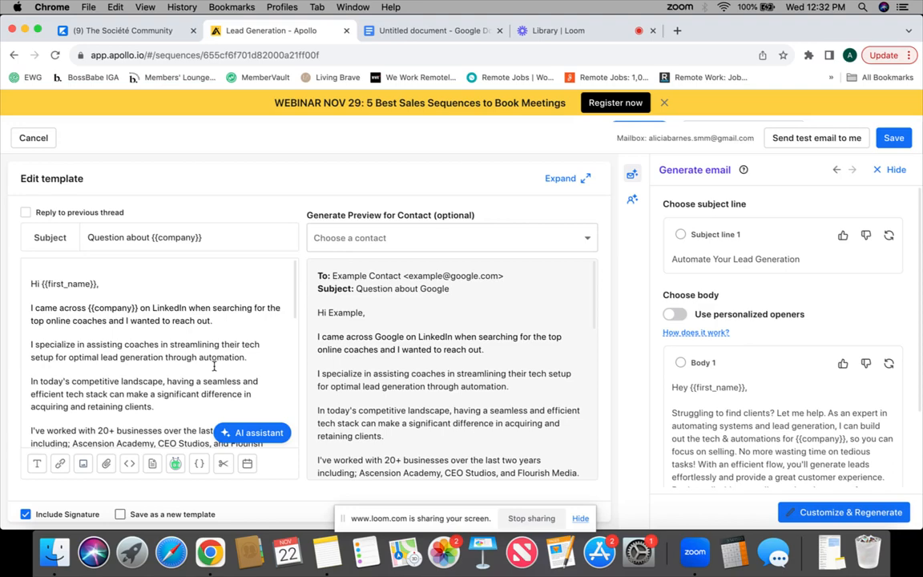
{"action": "left_click", "coordinate": [433, 30]}
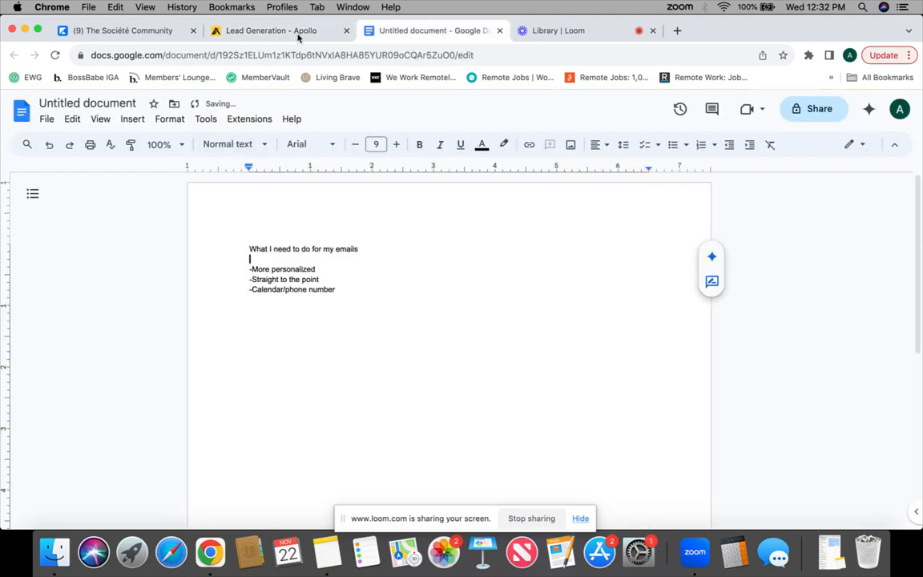
Check the Apollo email for personalization and delete the "-More personalized" line from the Google Docs to-do list.
{"action": "left_click", "coordinate": [271, 33]}
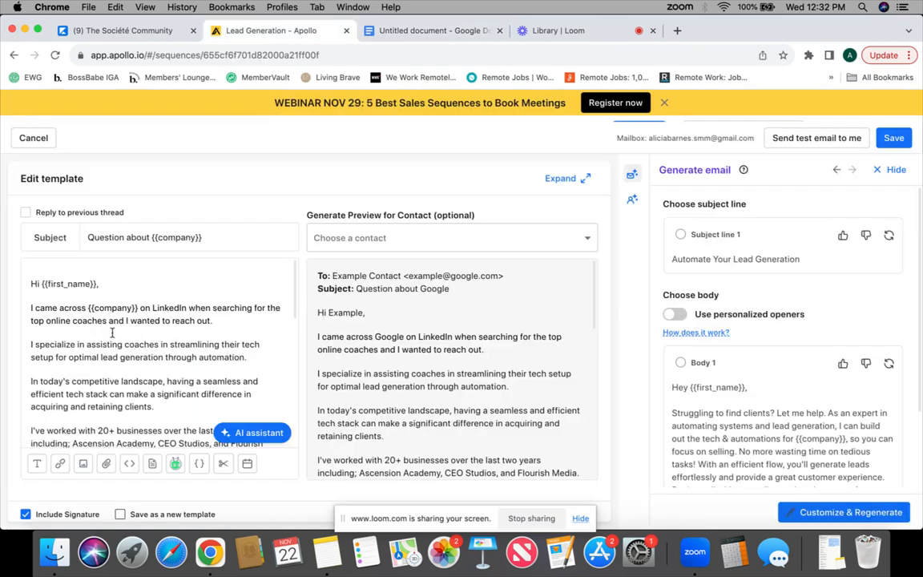
{"action": "scroll", "coordinate": [113, 332], "scroll_direction": "down", "scroll_amount": 2}
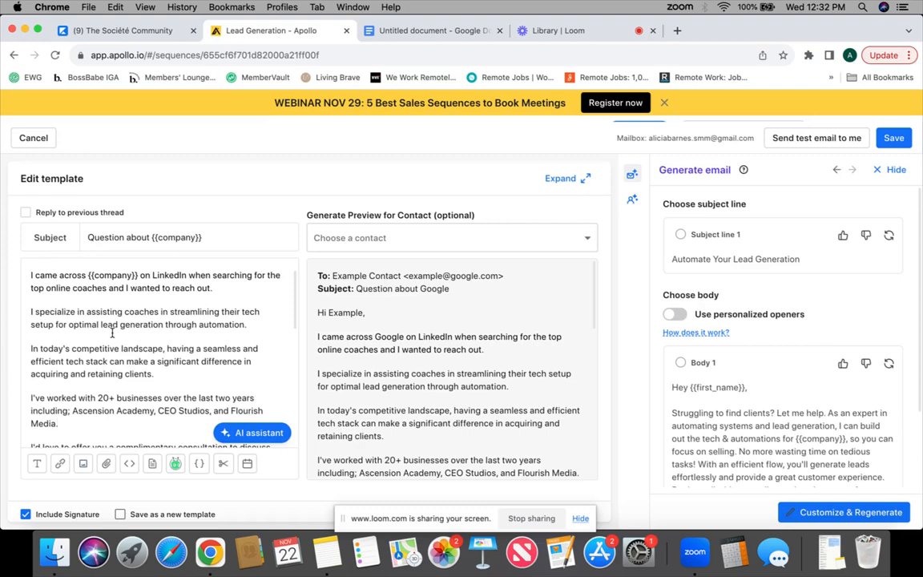
{"action": "scroll", "coordinate": [112, 332], "scroll_direction": "down", "scroll_amount": 5}
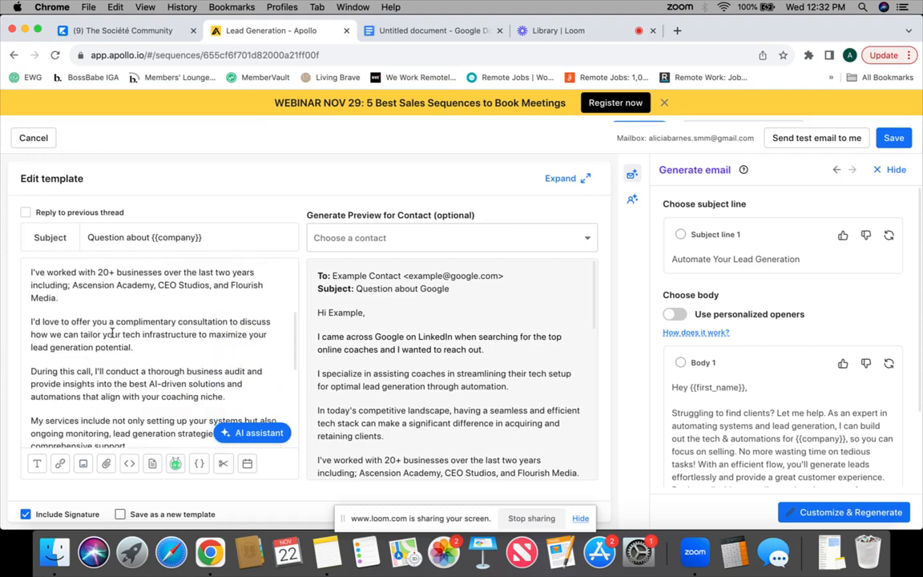
{"action": "scroll", "coordinate": [112, 332], "scroll_direction": "down", "scroll_amount": 3}
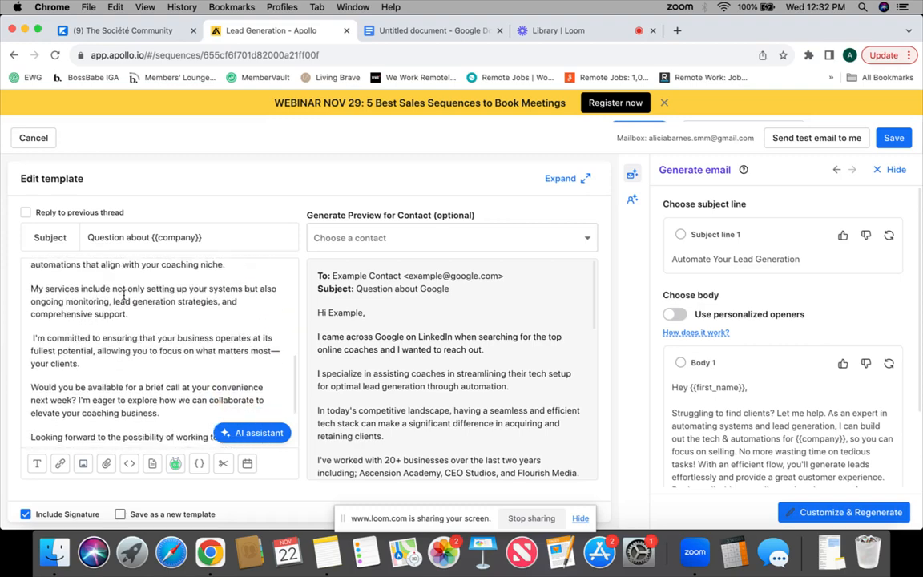
{"action": "left_click", "coordinate": [390, 34]}
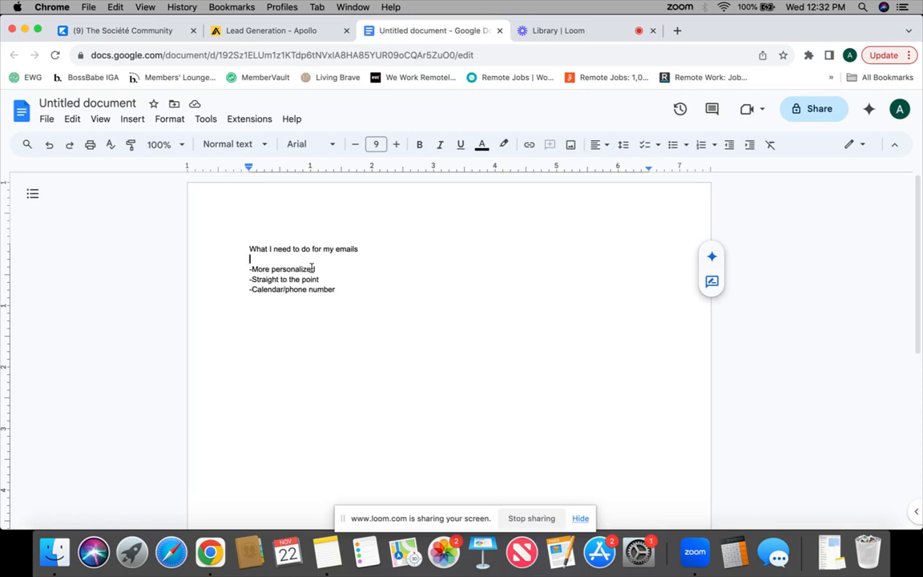
{"action": "left_click_drag", "start_coordinate": [320, 271], "coordinate": [233, 265]}
{"action": "key", "text": "BackSpace"}
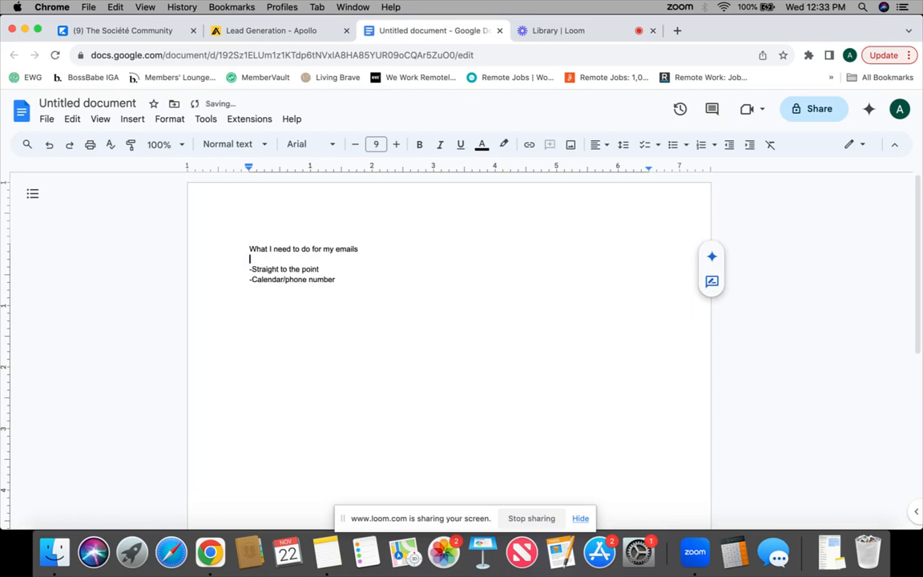
Reread the Apollo email for conciseness and delete the "-Straight to the point" line from the Google Docs to-do list.
{"action": "left_click", "coordinate": [275, 31]}
{"action": "scroll", "coordinate": [212, 307], "scroll_direction": "down", "scroll_amount": 3}
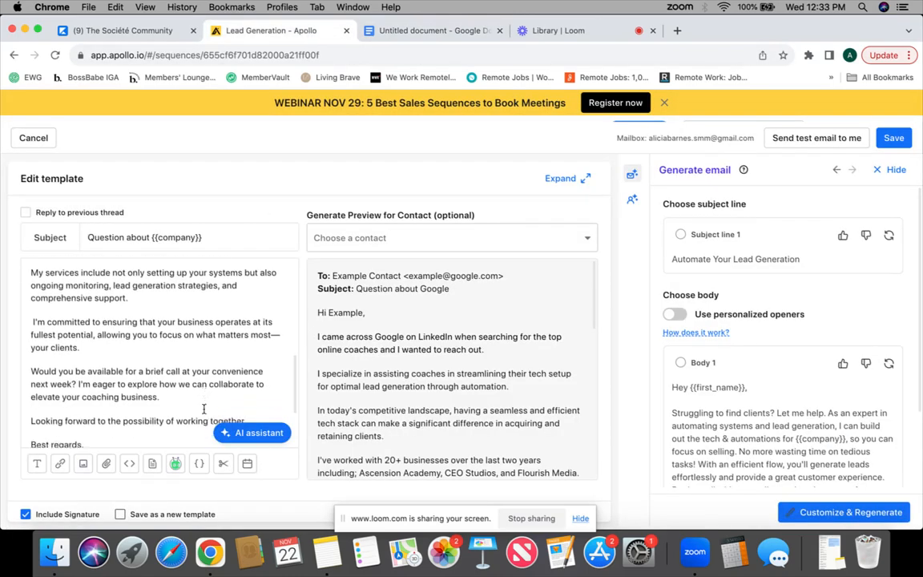
{"action": "scroll", "coordinate": [204, 409], "scroll_direction": "up", "scroll_amount": 4}
{"action": "scroll", "coordinate": [204, 409], "scroll_direction": "up", "scroll_amount": 5}
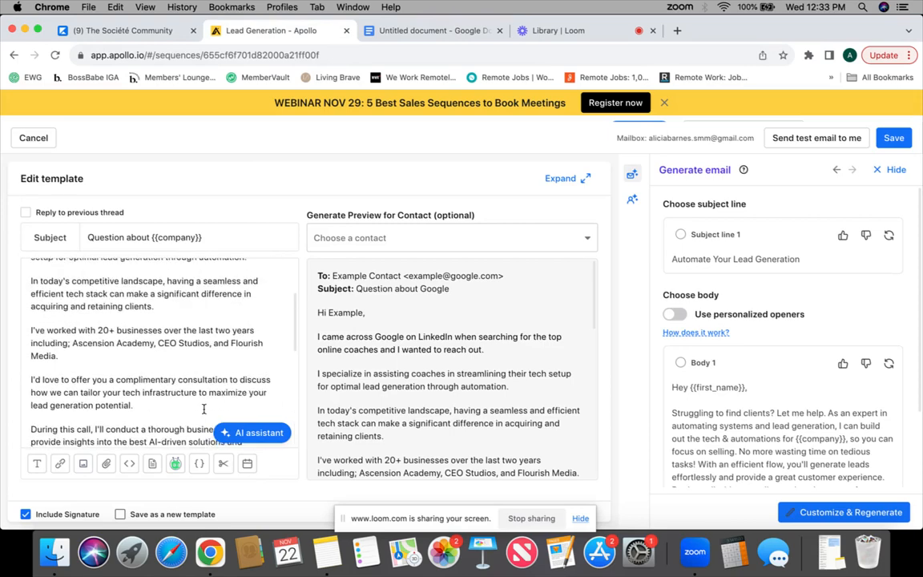
{"action": "scroll", "coordinate": [204, 409], "scroll_direction": "down", "scroll_amount": 6}
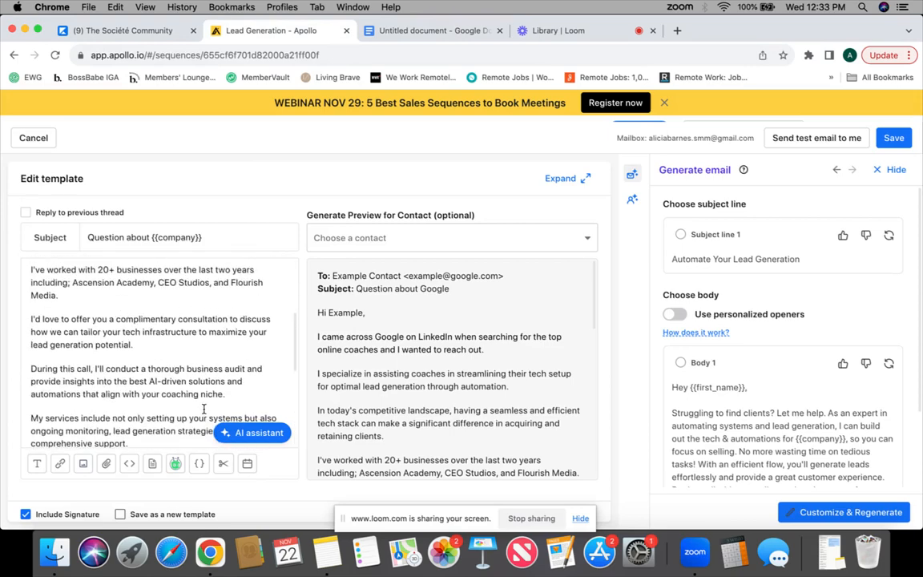
{"action": "scroll", "coordinate": [204, 410], "scroll_direction": "up", "scroll_amount": 6}
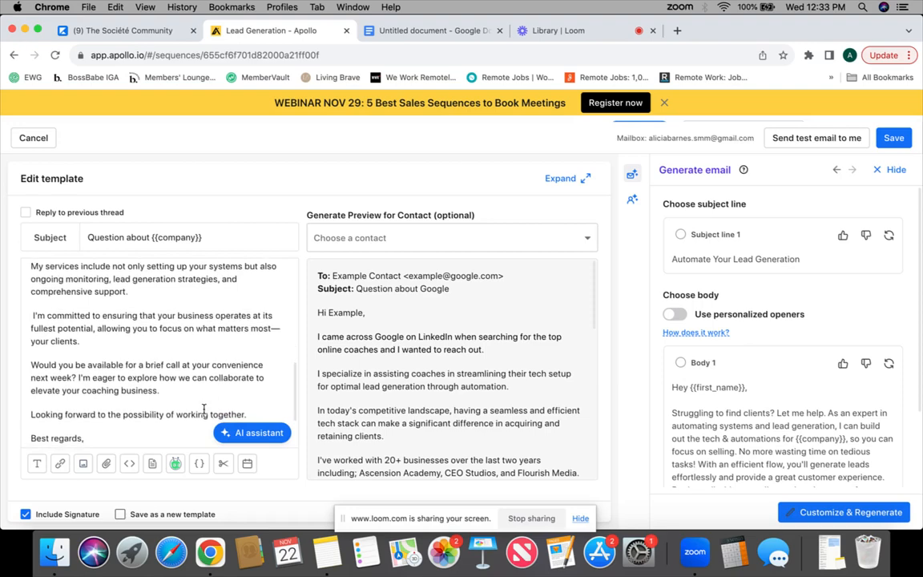
{"action": "left_click", "coordinate": [409, 32]}
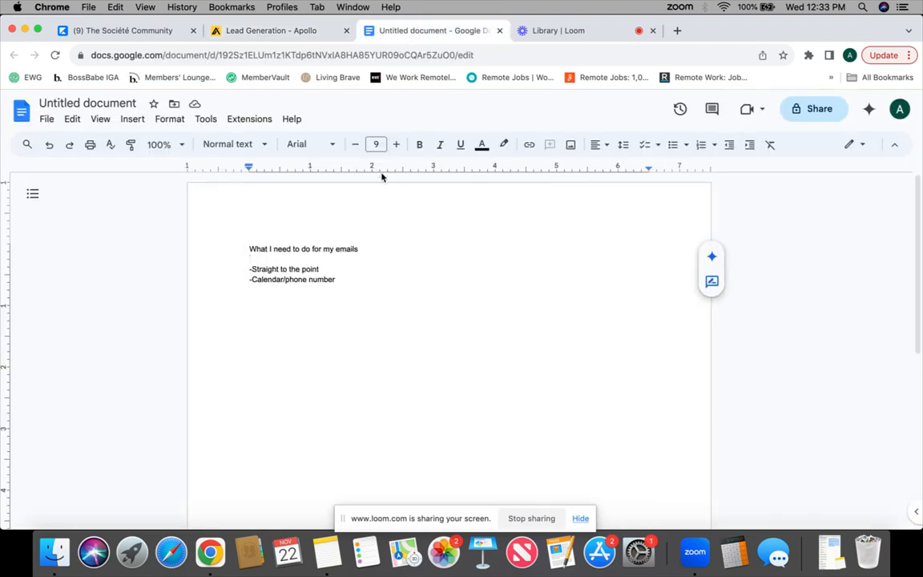
{"action": "left_click_drag", "start_coordinate": [334, 266], "coordinate": [248, 267]}
{"action": "key", "text": "BackSpace"}
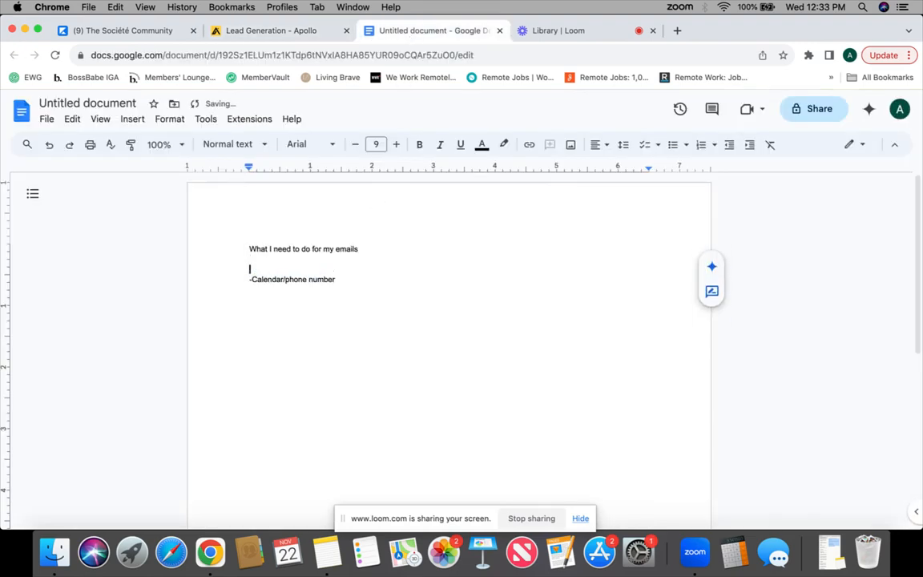
Switch to the Apollo email and delete the sentence "I'm eager to explore how we can collaborate to elevate your coaching business.".
{"action": "left_click", "coordinate": [248, 31]}
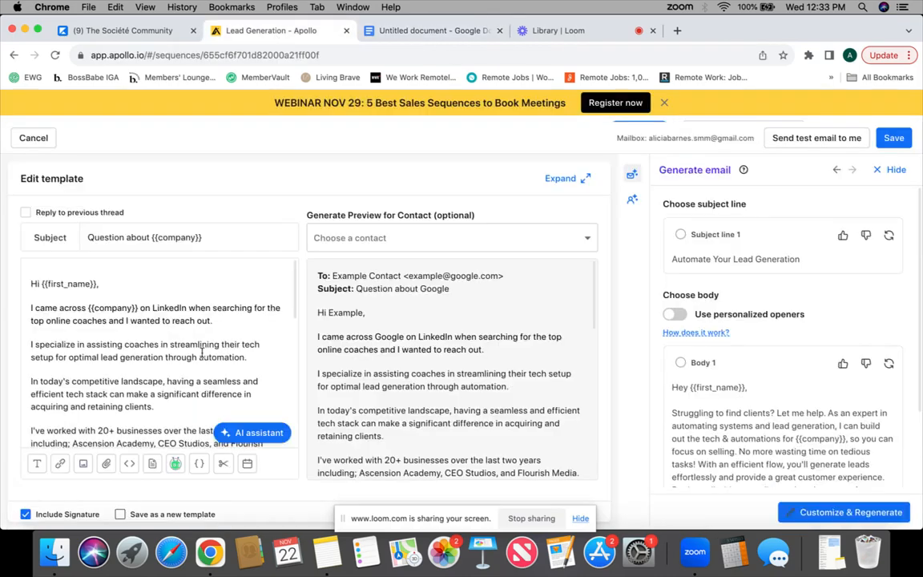
{"action": "scroll", "coordinate": [202, 352], "scroll_direction": "down", "scroll_amount": 5}
{"action": "scroll", "coordinate": [202, 353], "scroll_direction": "up", "scroll_amount": 3}
{"action": "scroll", "coordinate": [201, 352], "scroll_direction": "down", "scroll_amount": 5}
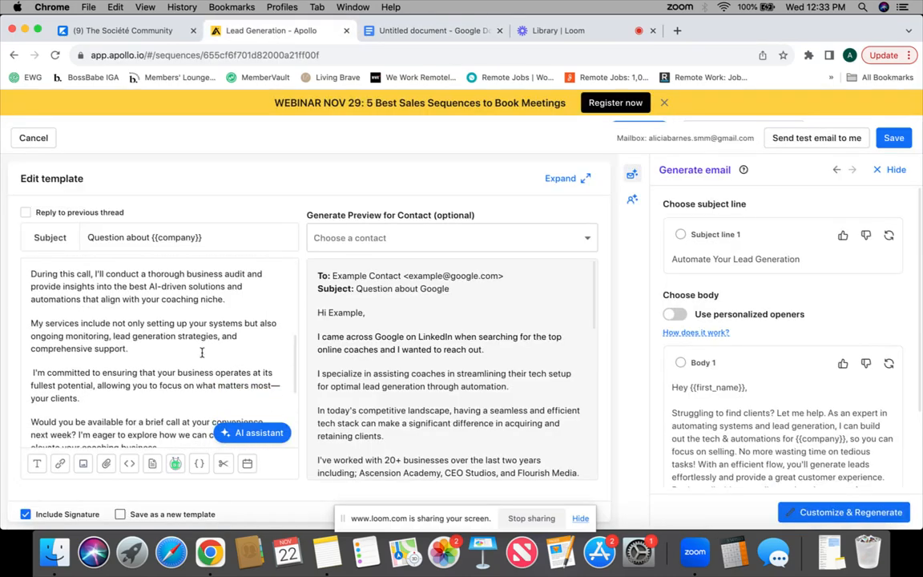
{"action": "scroll", "coordinate": [202, 353], "scroll_direction": "down", "scroll_amount": 1}
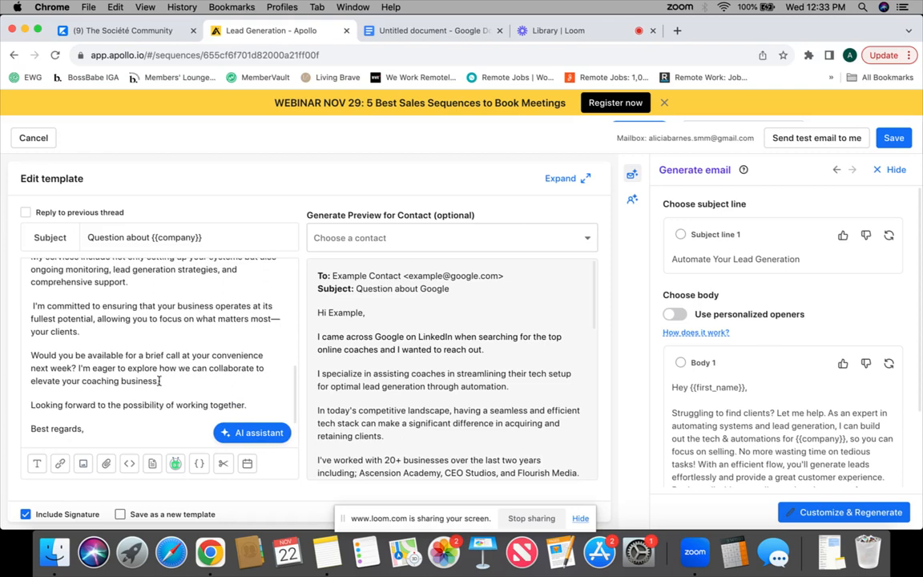
{"action": "left_click_drag", "start_coordinate": [160, 381], "coordinate": [78, 349]}
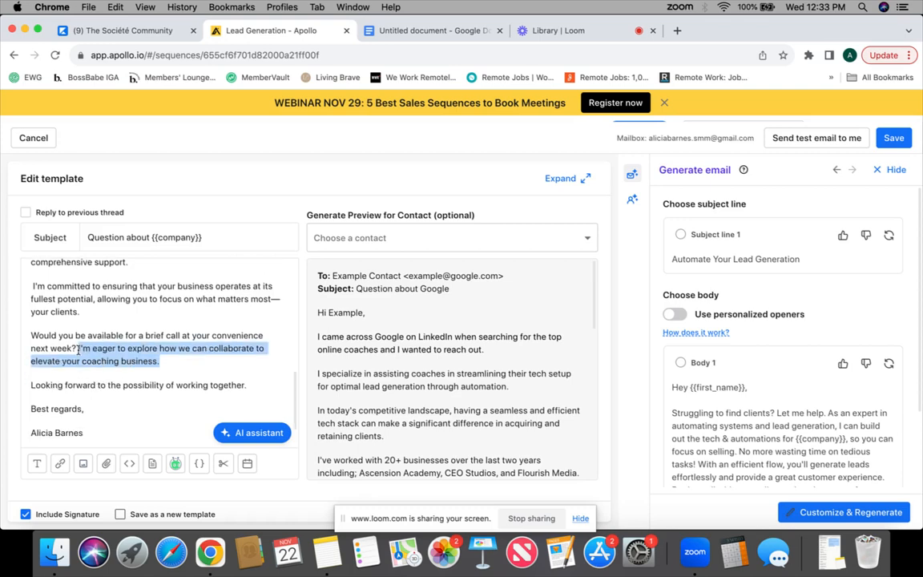
{"action": "key", "text": "BackSpace"}
Add a paragraph after the call question: "If so, please respond with your phone number or book a spot on my calendar here".
{"action": "key", "text": "Return"}
{"action": "type", "text": "If so"}
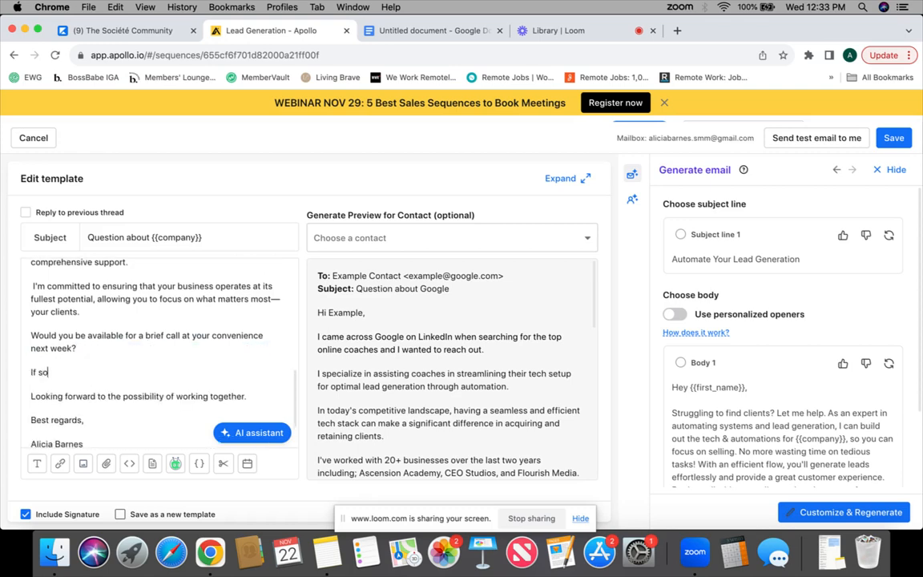
{"action": "type", "text": ", please respond with you"}
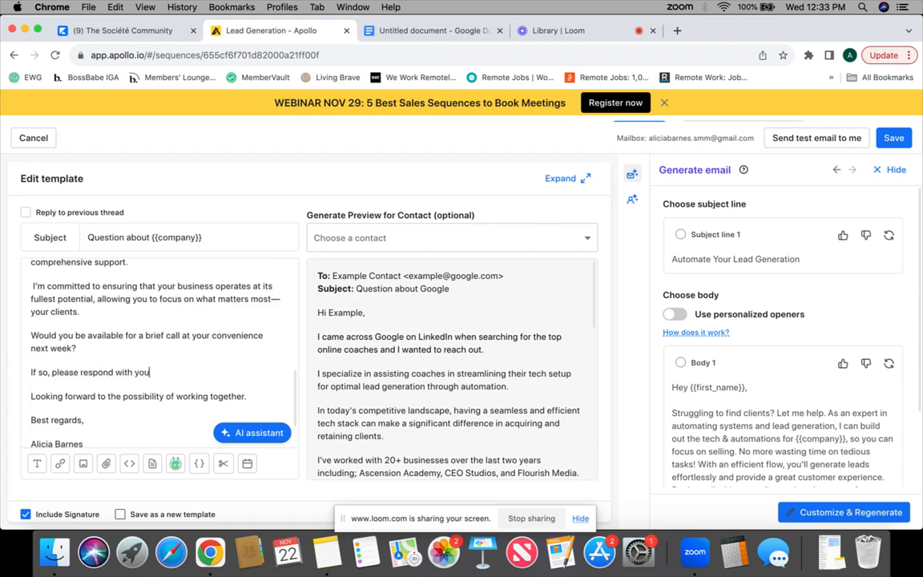
{"action": "type", "text": "r phone number or book a s"}
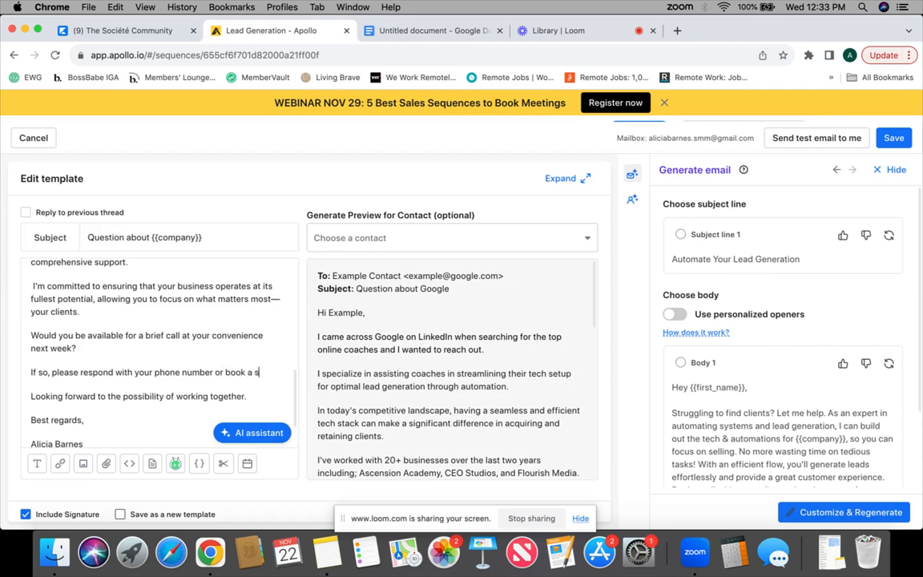
{"action": "type", "text": "pot on"}
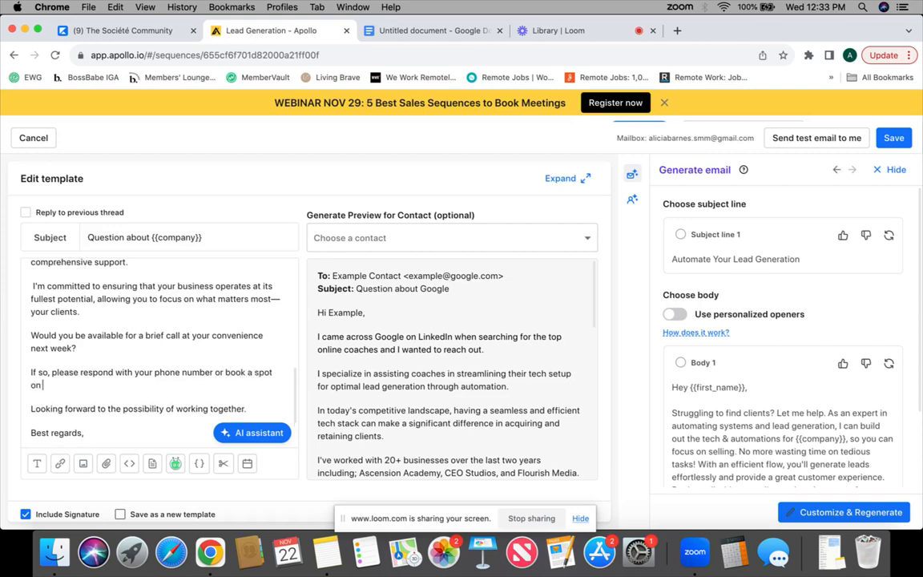
{"action": "type", "text": " my ca"}
{"action": "key", "text": "BackSpace"}
{"action": "key", "text": "BackSpace"}
{"action": "key", "text": "BackSpace"}
{"action": "type", "text": "dar here"}
Open Calendly in a new browser tab, copy the 30-minute one-on-one event's booking link, and return to the Apollo email.
{"action": "left_click", "coordinate": [677, 30]}
{"action": "type", "text": "cal"}
{"action": "key", "text": "Return"}
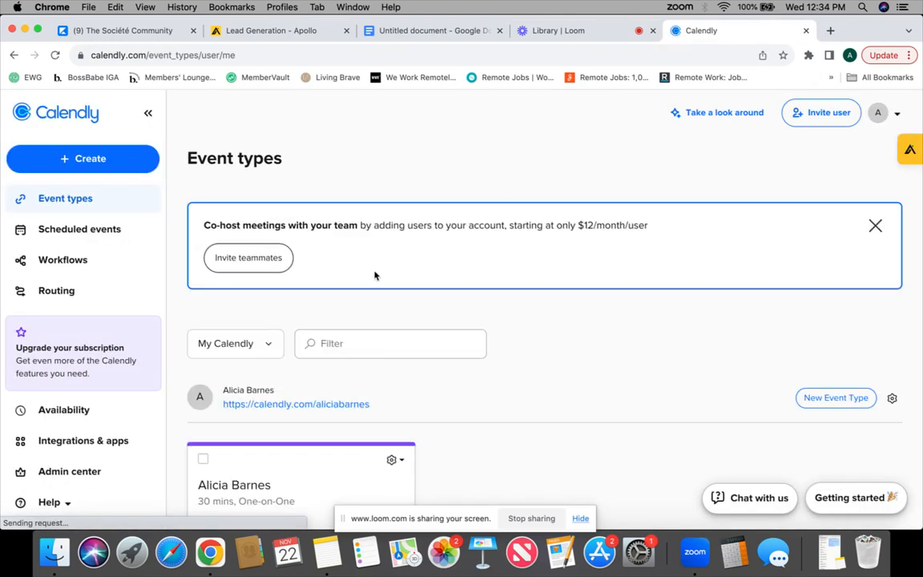
{"action": "scroll", "coordinate": [330, 361], "scroll_direction": "down", "scroll_amount": 3}
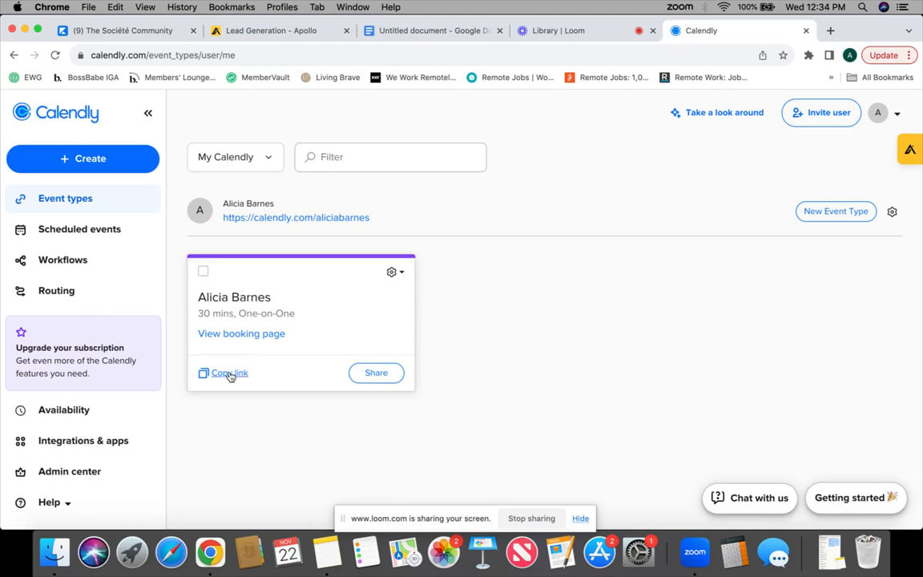
{"action": "left_click", "coordinate": [229, 373]}
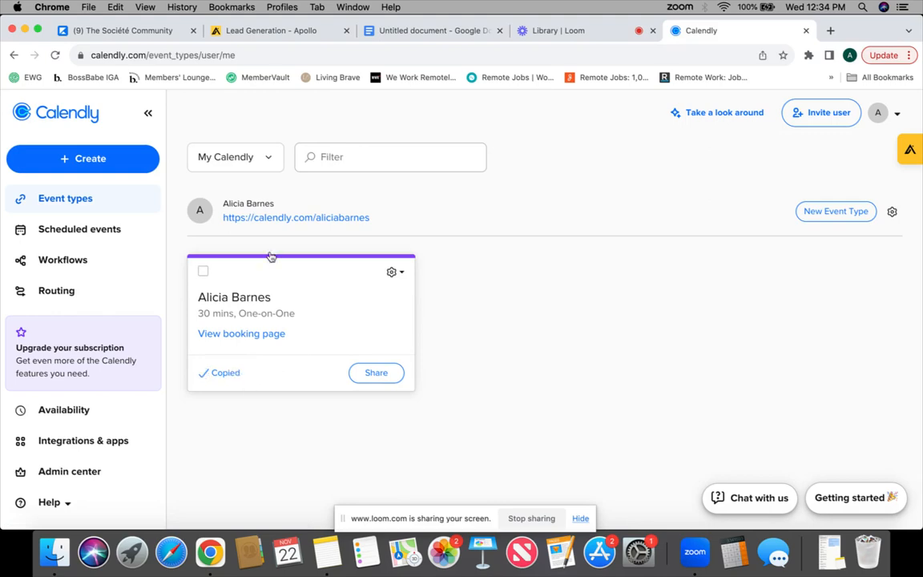
{"action": "left_click", "coordinate": [302, 31]}
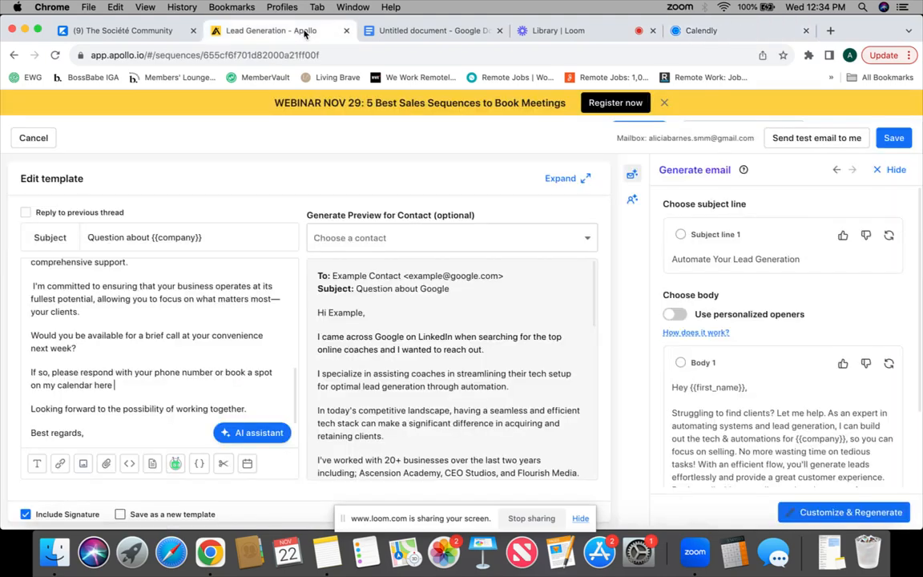
{"action": "left_click", "coordinate": [115, 386]}
{"action": "key", "text": "super+v"}
{"action": "left_click", "coordinate": [115, 386]}
{"action": "key", "text": "Return"}
{"action": "key", "text": "Return"}
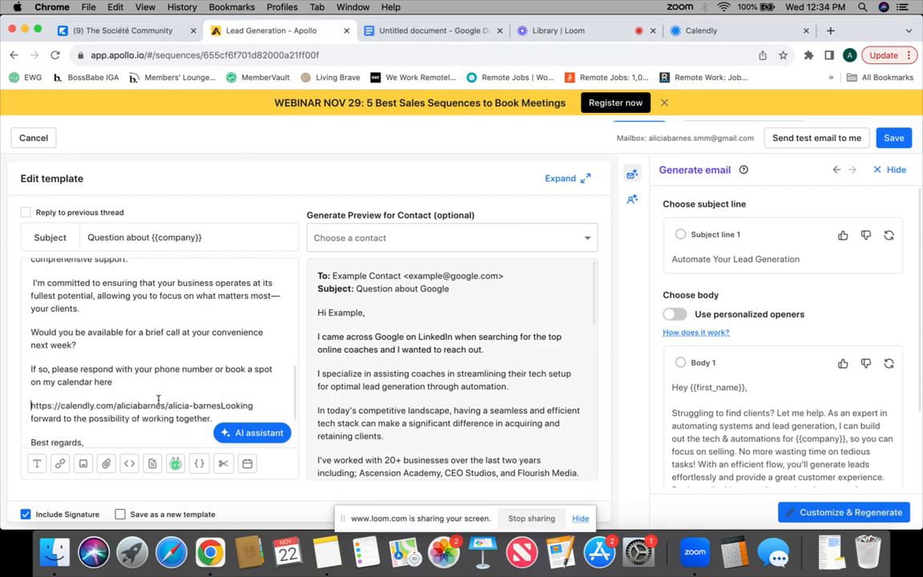
{"action": "left_click_drag", "start_coordinate": [223, 398], "coordinate": [25, 394]}
{"action": "key", "text": "super+x"}
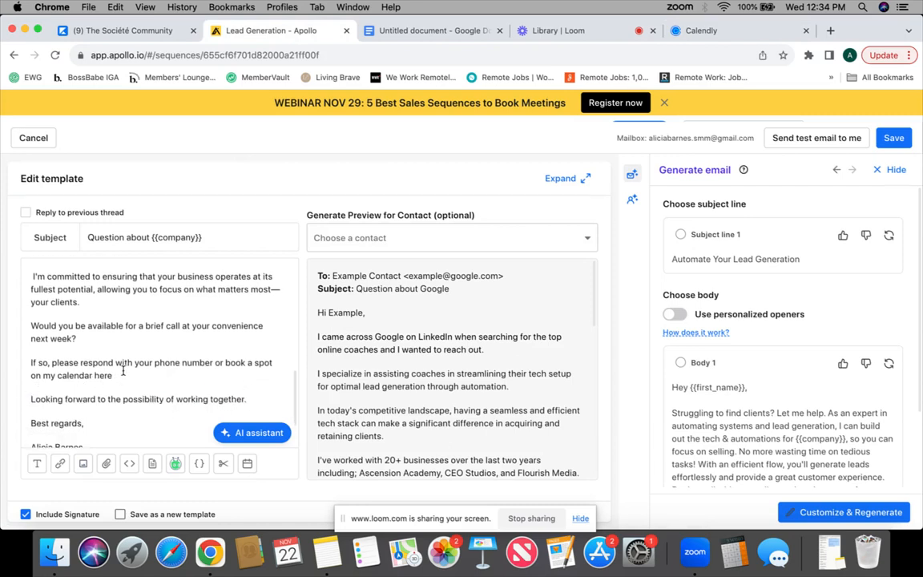
Link the word "here" in the new calendar sentence to the copied Calendly booking link and end the sentence with a period.
{"action": "left_click_drag", "start_coordinate": [115, 374], "coordinate": [95, 375]}
{"action": "left_click", "coordinate": [60, 463]}
{"action": "right_click", "coordinate": [74, 280]}
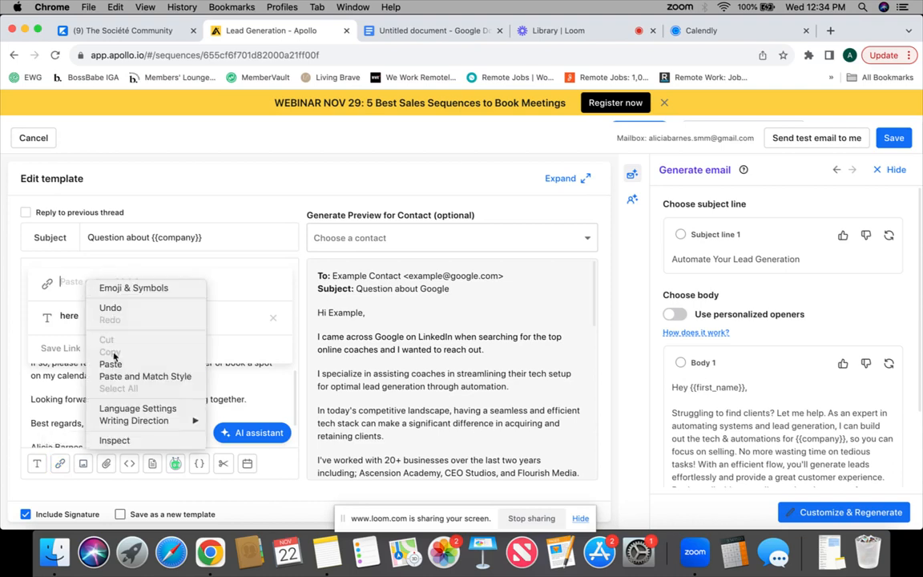
{"action": "left_click", "coordinate": [118, 363]}
{"action": "key", "text": "Return"}
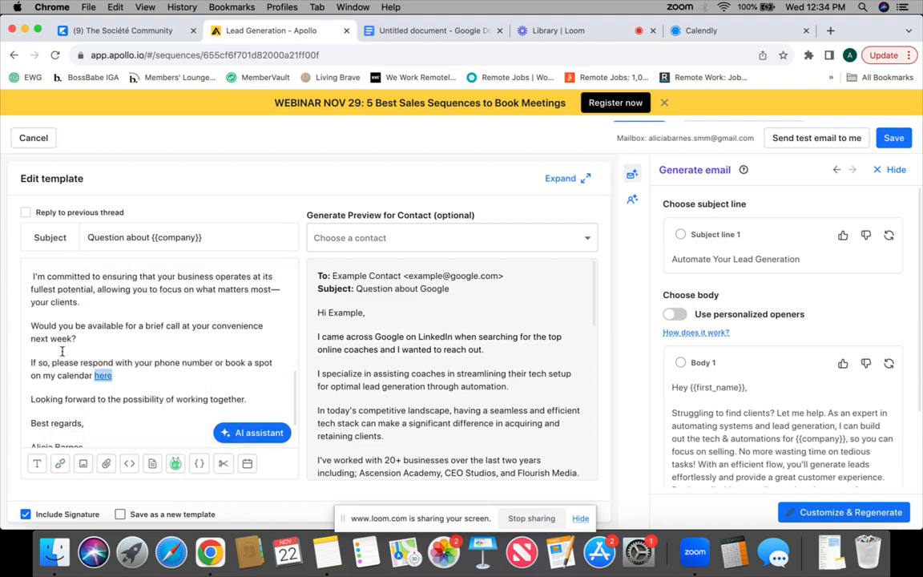
Reread the updated Day 1 email from greeting to opt-out line and save it.
{"action": "scroll", "coordinate": [138, 410], "scroll_direction": "down", "scroll_amount": 3}
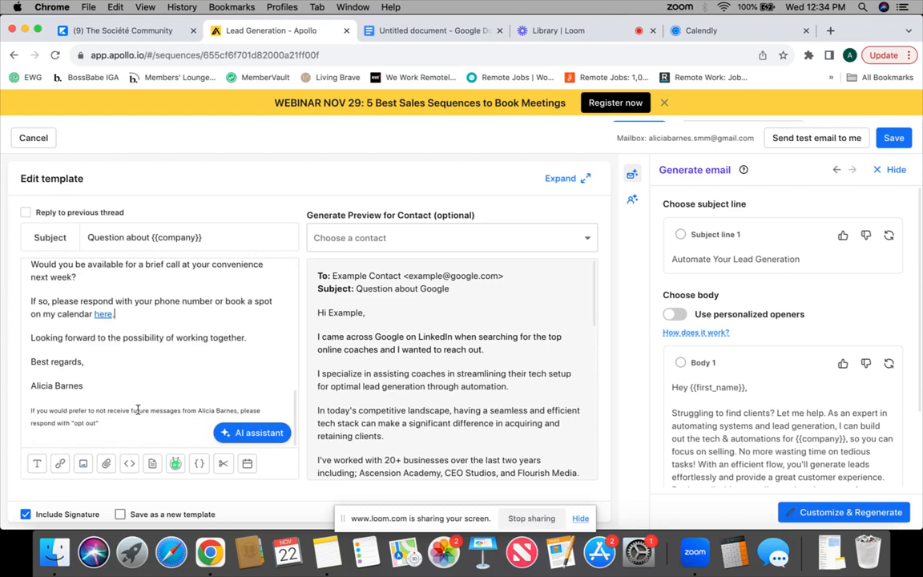
{"action": "scroll", "coordinate": [138, 409], "scroll_direction": "up", "scroll_amount": 12}
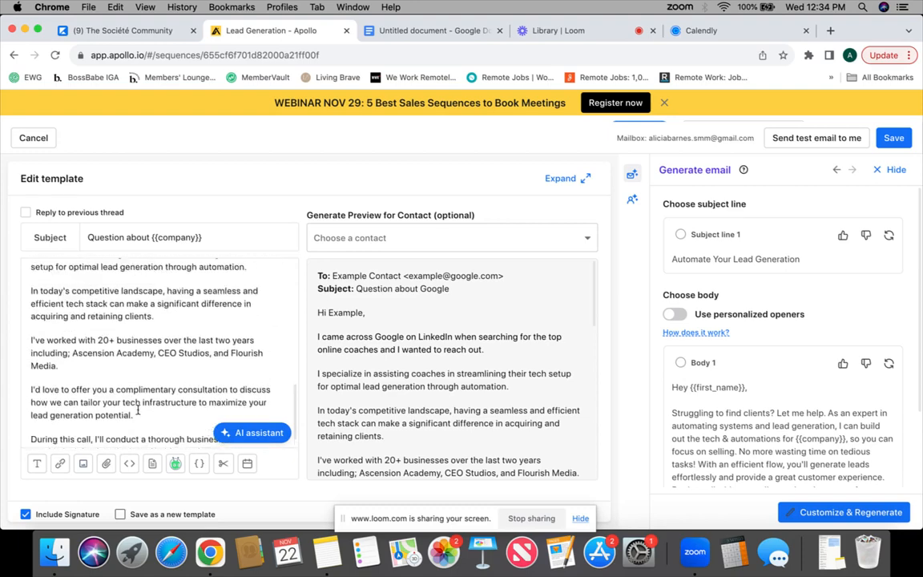
{"action": "scroll", "coordinate": [138, 409], "scroll_direction": "up", "scroll_amount": 3}
{"action": "scroll", "coordinate": [138, 409], "scroll_direction": "down", "scroll_amount": 15}
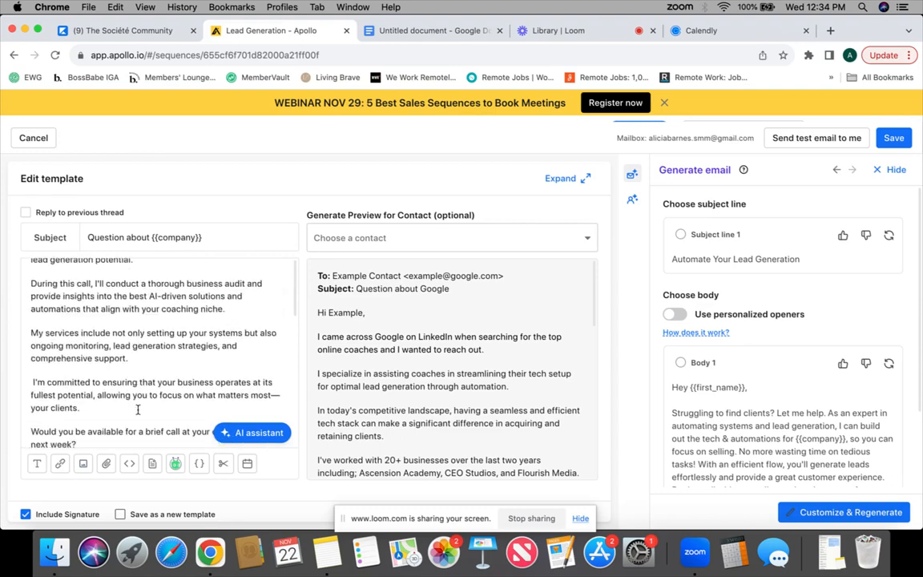
{"action": "scroll", "coordinate": [137, 409], "scroll_direction": "up", "scroll_amount": 4}
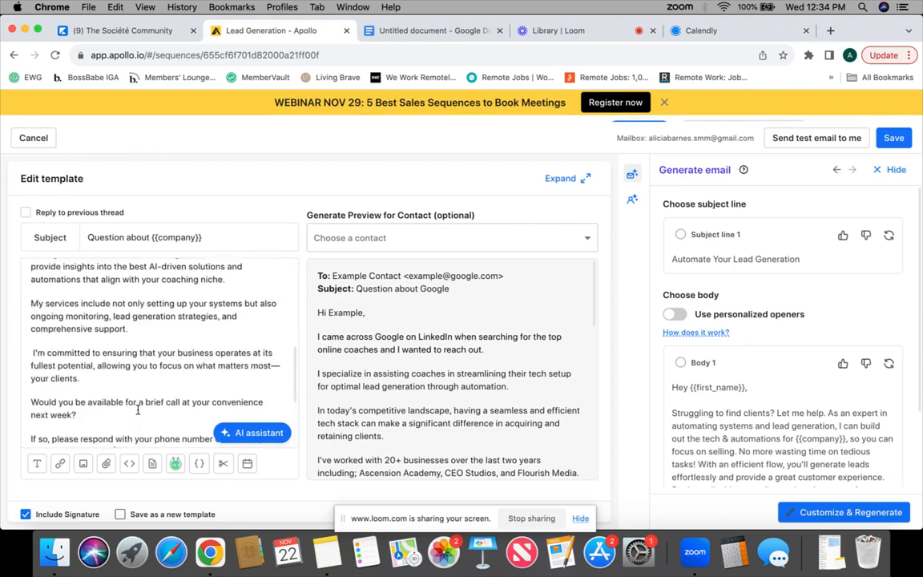
{"action": "scroll", "coordinate": [138, 409], "scroll_direction": "up", "scroll_amount": 8}
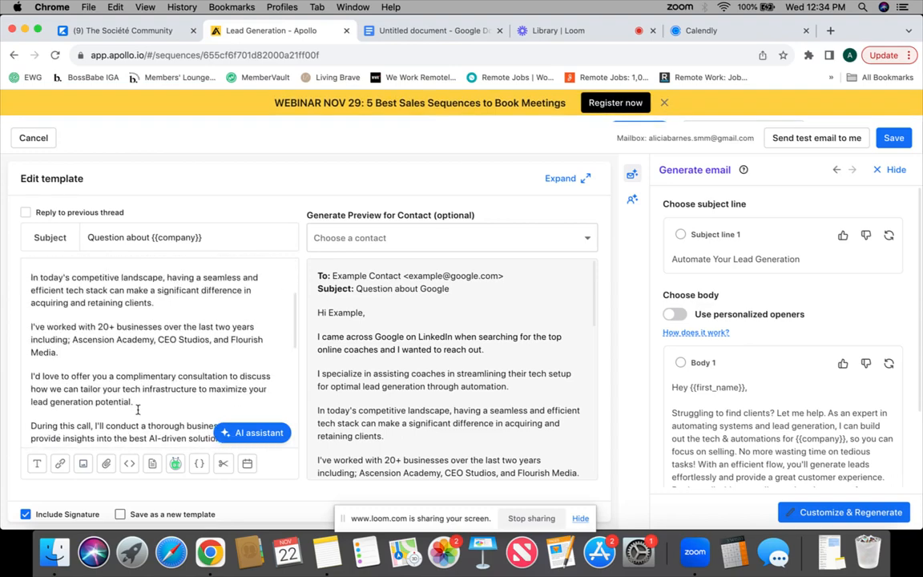
{"action": "scroll", "coordinate": [138, 409], "scroll_direction": "down", "scroll_amount": 10}
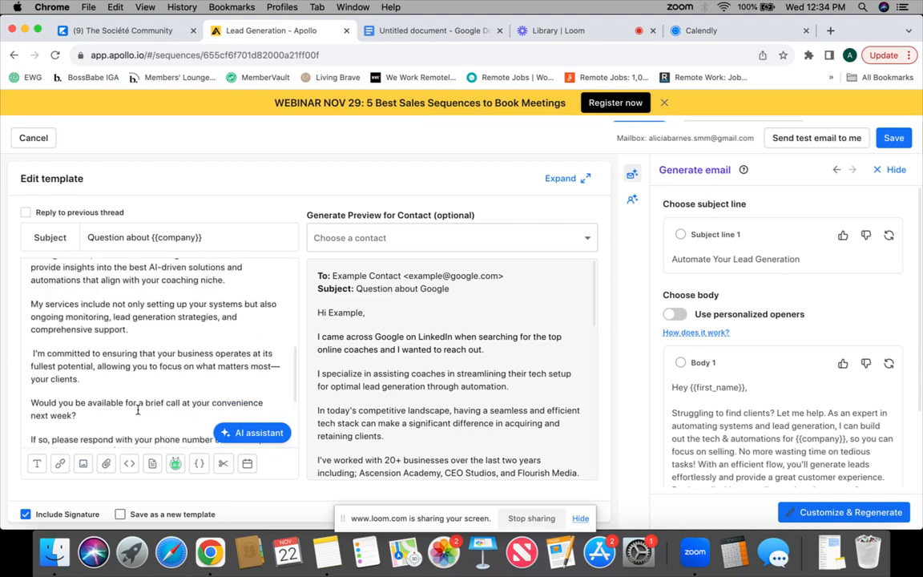
{"action": "scroll", "coordinate": [138, 417], "scroll_direction": "down", "scroll_amount": 5}
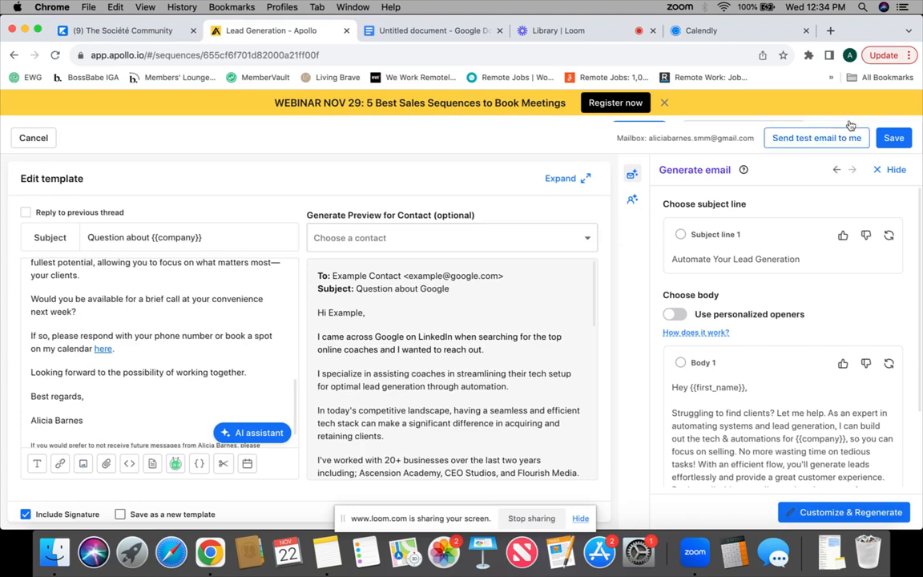
{"action": "left_click", "coordinate": [888, 141]}
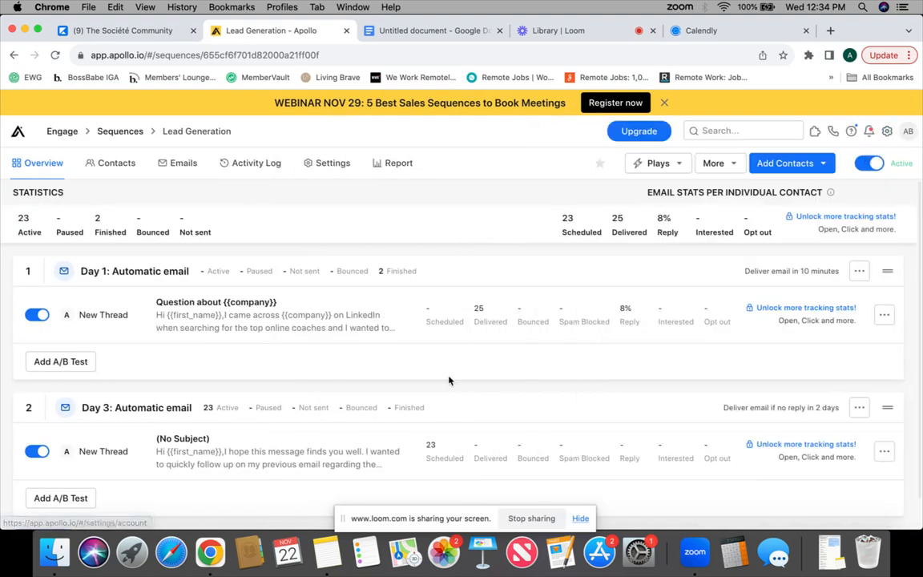
Open the Day 3 email and delete its opening "I hope this message finds you well.", keeping the greeting on its own line.
{"action": "left_click", "coordinate": [279, 469]}
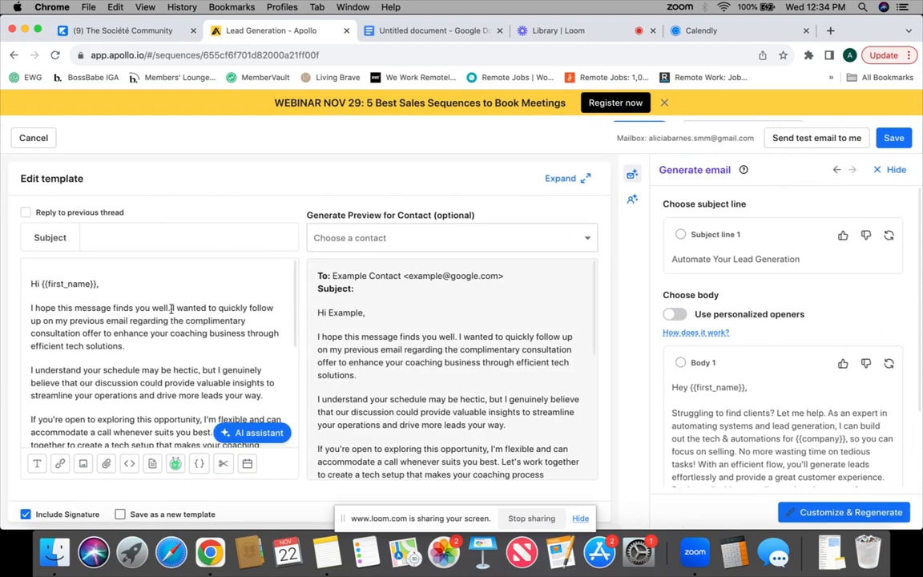
{"action": "left_click_drag", "start_coordinate": [170, 307], "coordinate": [32, 308]}
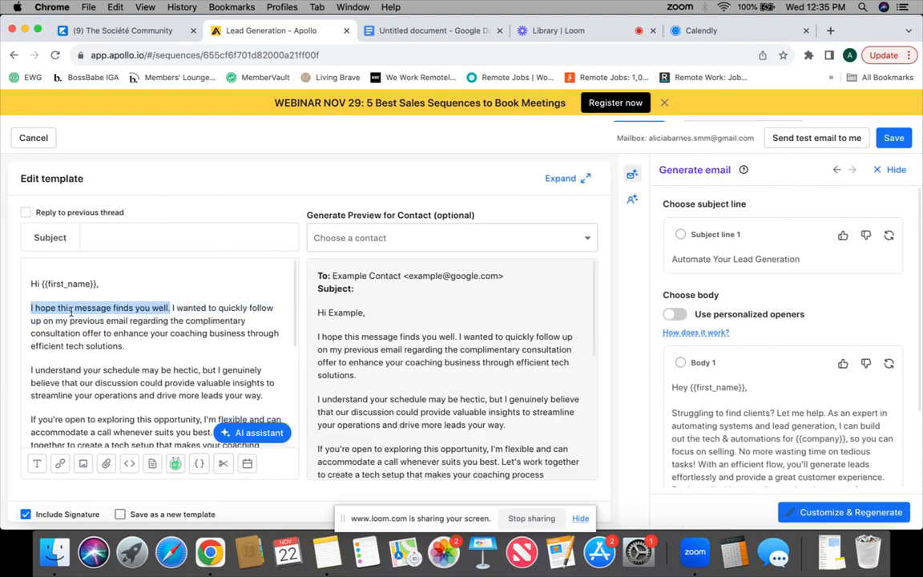
{"action": "key", "text": "BackSpace"}
{"action": "key", "text": "BackSpace"}
{"action": "key", "text": "BackSpace"}
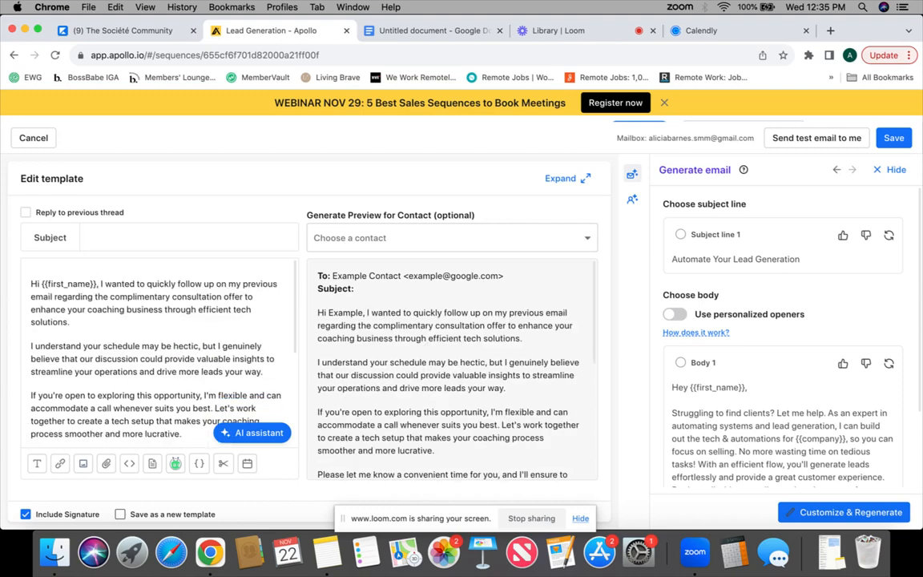
{"action": "key", "text": "Return"}
{"action": "key", "text": "Return"}
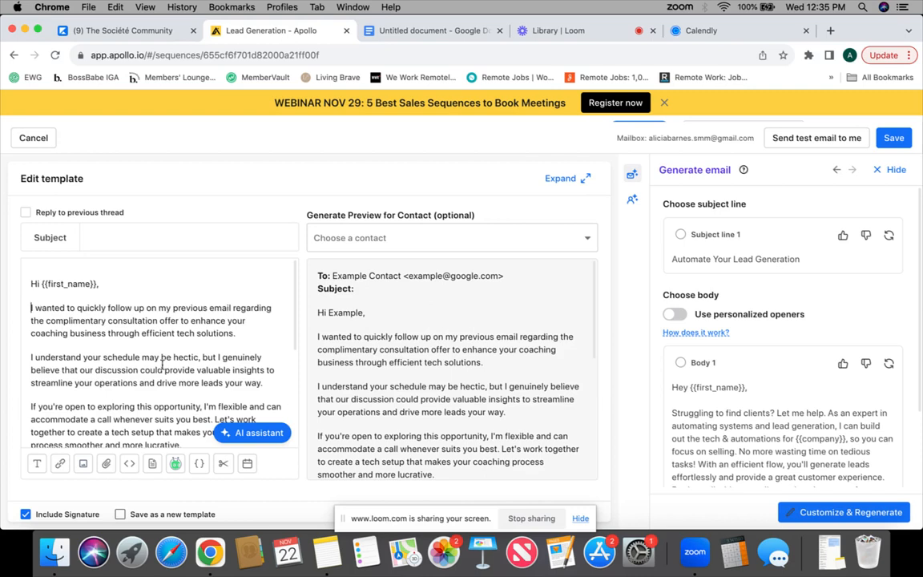
Delete the sentence "Let's work together to create a tech setup that makes your coaching process smoother and more lucrative." and leave a new line for a paragraph.
{"action": "scroll", "coordinate": [157, 353], "scroll_direction": "down", "scroll_amount": 2}
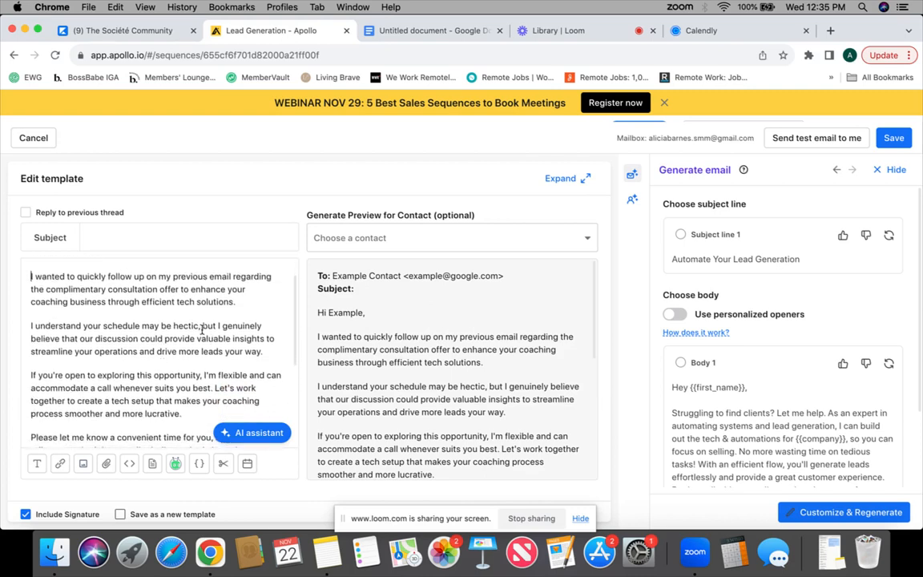
{"action": "scroll", "coordinate": [202, 330], "scroll_direction": "up", "scroll_amount": 2}
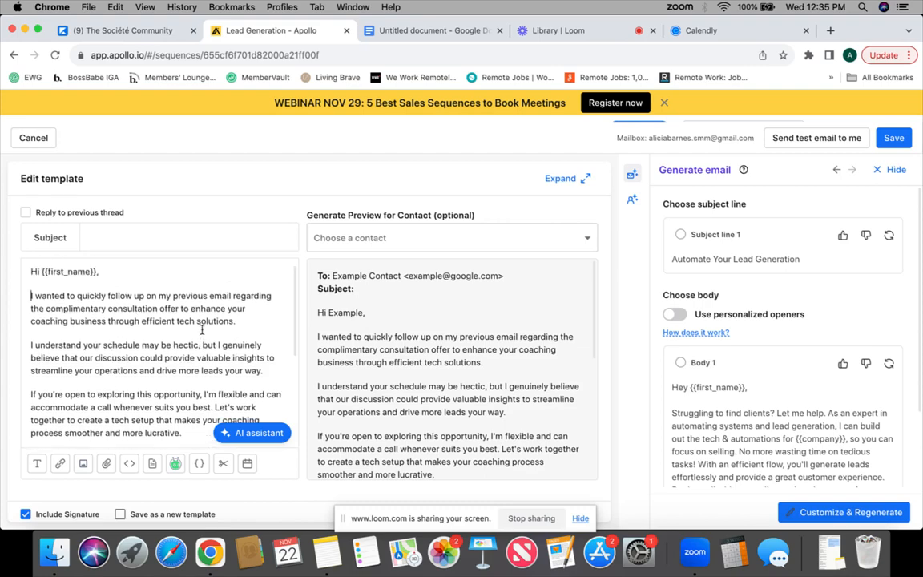
{"action": "scroll", "coordinate": [202, 330], "scroll_direction": "down", "scroll_amount": 1}
{"action": "scroll", "coordinate": [202, 329], "scroll_direction": "down", "scroll_amount": 2}
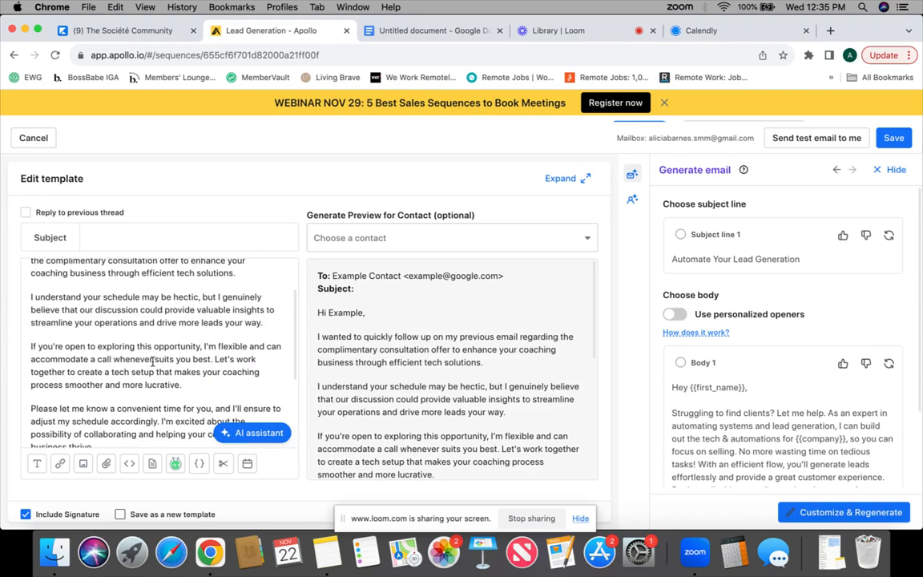
{"action": "left_click", "coordinate": [215, 360]}
{"action": "key", "text": "Return"}
{"action": "left_click_drag", "start_coordinate": [220, 396], "coordinate": [31, 383]}
{"action": "key", "text": "BackSpace"}
Replace the sentence about a convenient time with a paragraph reading "Please respond to this email with your phone number and the best date & time to meet.".
{"action": "scroll", "coordinate": [31, 383], "scroll_direction": "down", "scroll_amount": 1}
{"action": "type", "text": "Plea"}
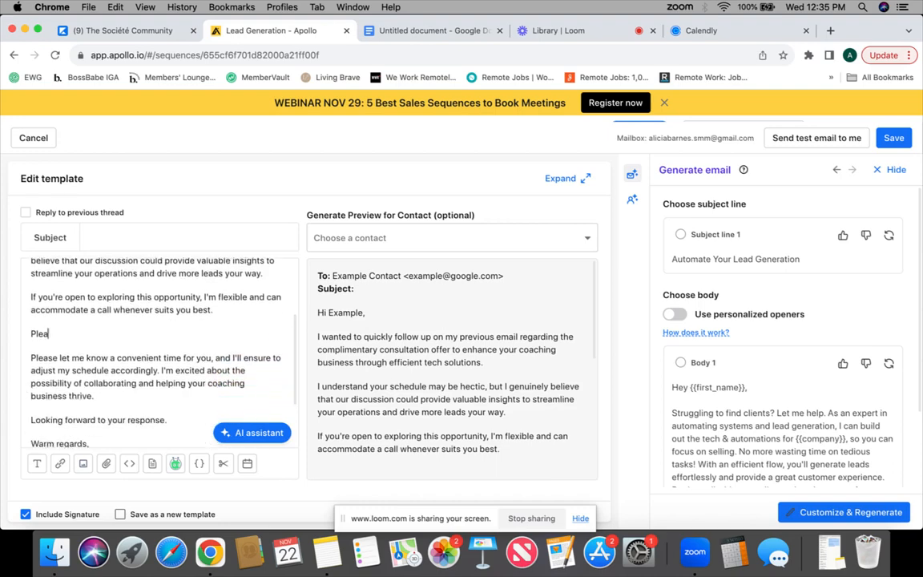
{"action": "type", "text": "se respond"}
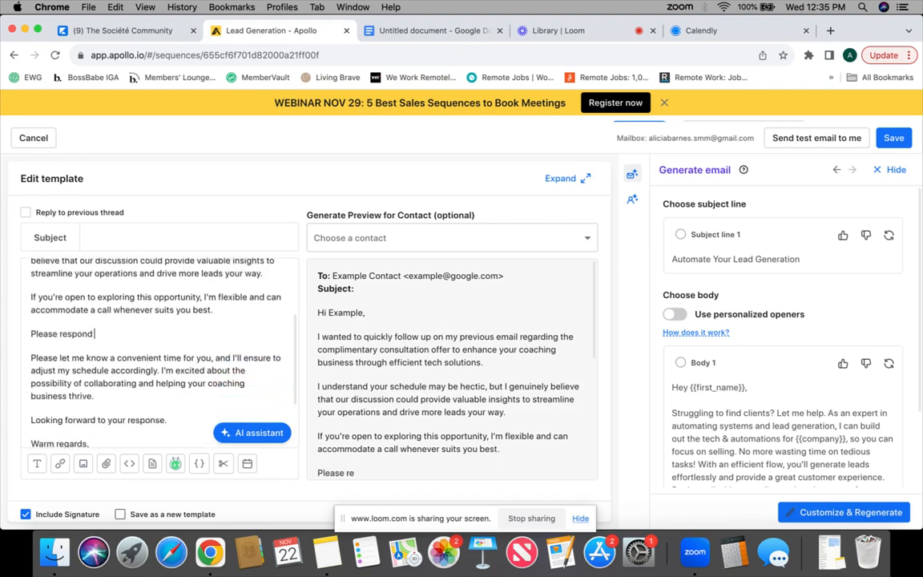
{"action": "type", "text": " to this emai"}
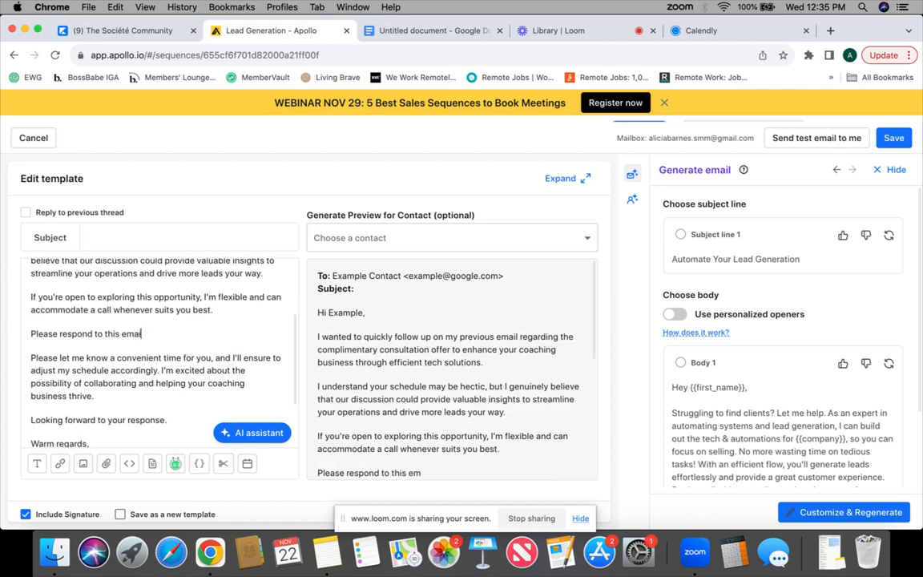
{"action": "type", "text": "l with your pho"}
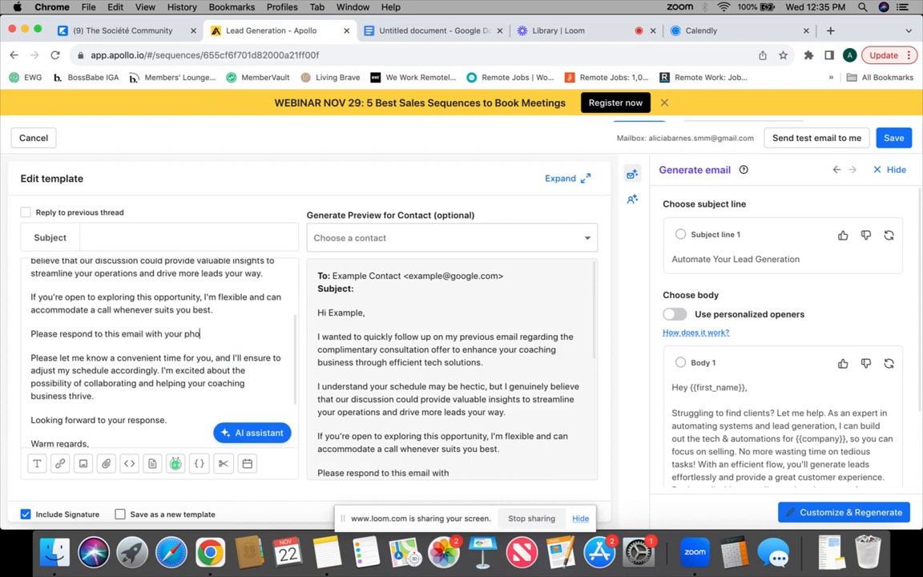
{"action": "type", "text": "ne number"}
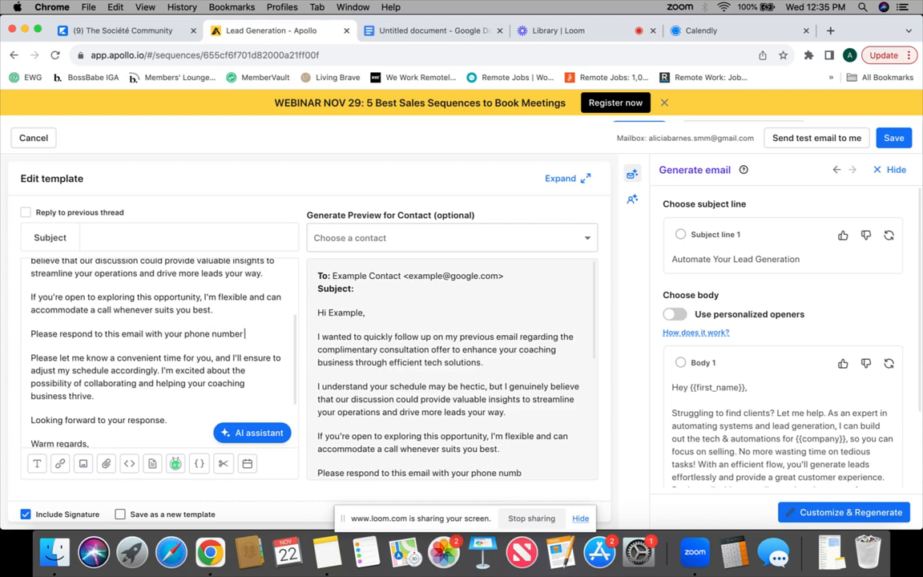
{"action": "type", "text": " and the best ti"}
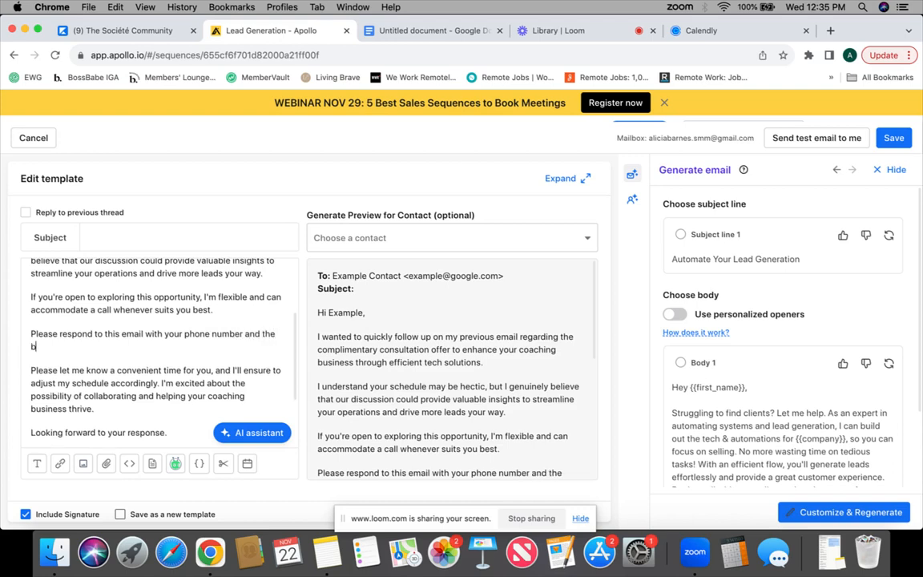
{"action": "type", "text": "me"}
{"action": "key", "text": "BackSpace"}
{"action": "key", "text": "BackSpace"}
{"action": "type", "text": "date & time to meet."}
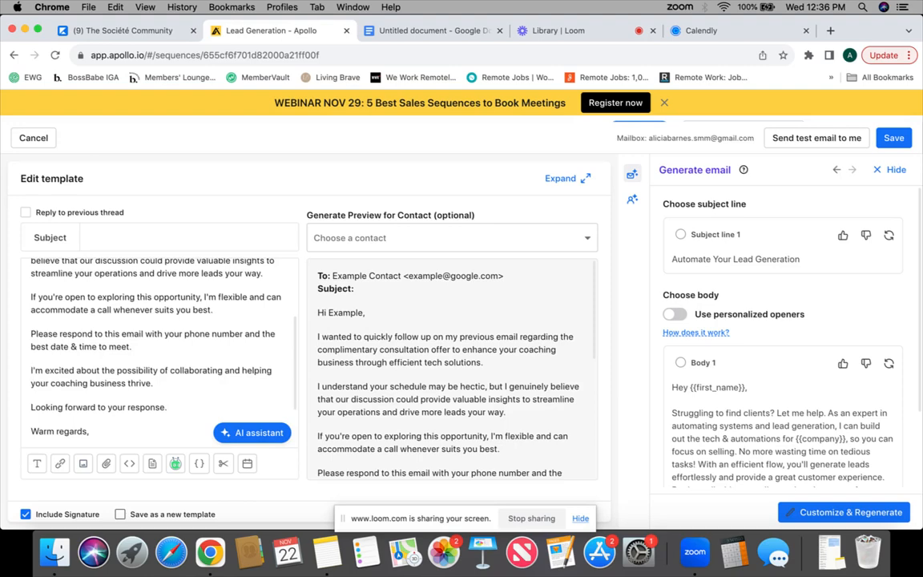
Reread the Day 3 email from greeting to opt-out line and save it.
{"action": "scroll", "coordinate": [159, 352], "scroll_direction": "down", "scroll_amount": 1}
{"action": "scroll", "coordinate": [159, 352], "scroll_direction": "up", "scroll_amount": 3}
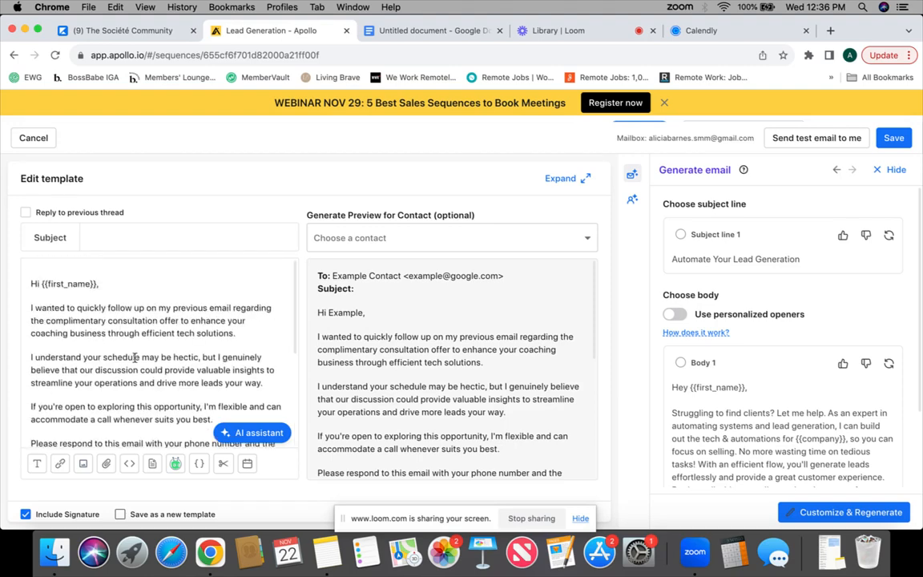
{"action": "scroll", "coordinate": [152, 357], "scroll_direction": "down", "scroll_amount": 1}
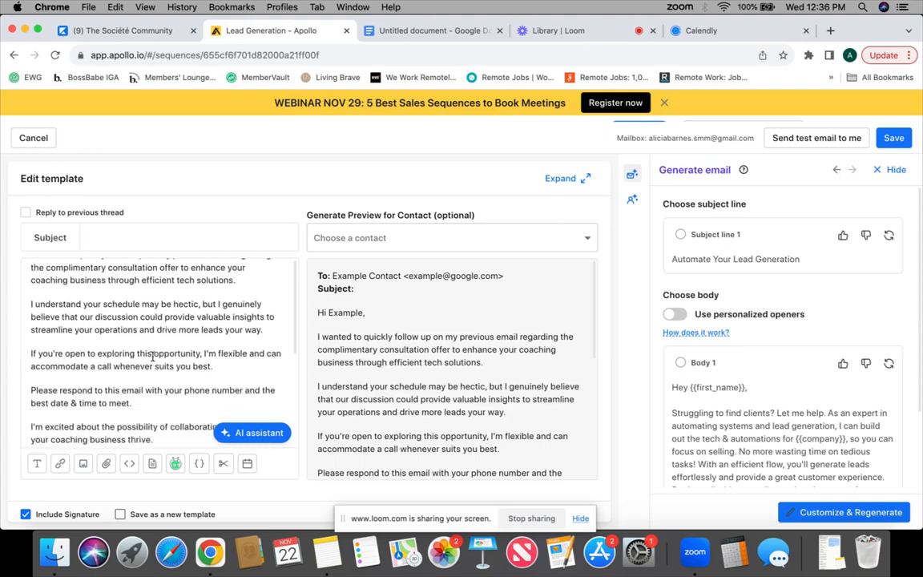
{"action": "scroll", "coordinate": [152, 357], "scroll_direction": "down", "scroll_amount": 1}
{"action": "scroll", "coordinate": [152, 358], "scroll_direction": "down", "scroll_amount": 1}
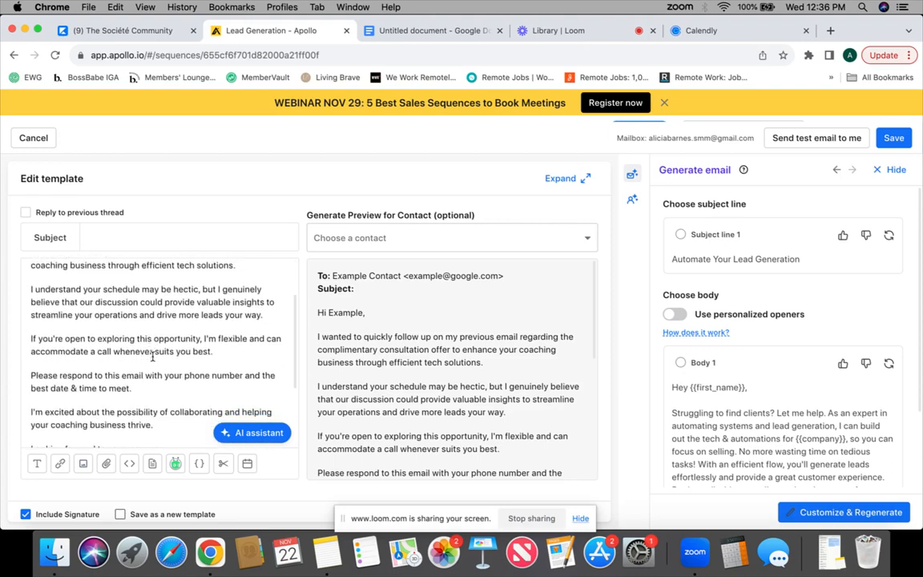
{"action": "scroll", "coordinate": [152, 357], "scroll_direction": "down", "scroll_amount": 3}
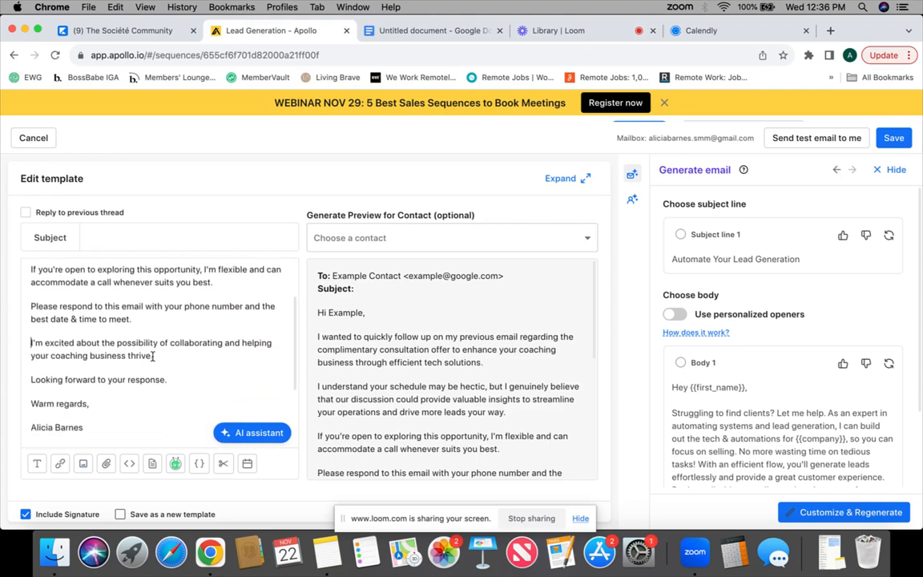
{"action": "scroll", "coordinate": [152, 357], "scroll_direction": "down", "scroll_amount": 1}
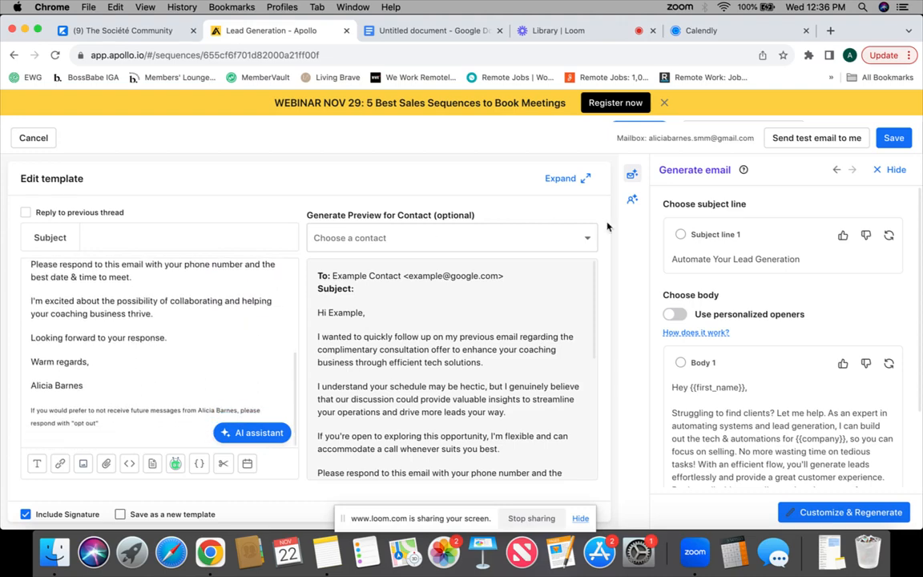
{"action": "left_click", "coordinate": [893, 138]}
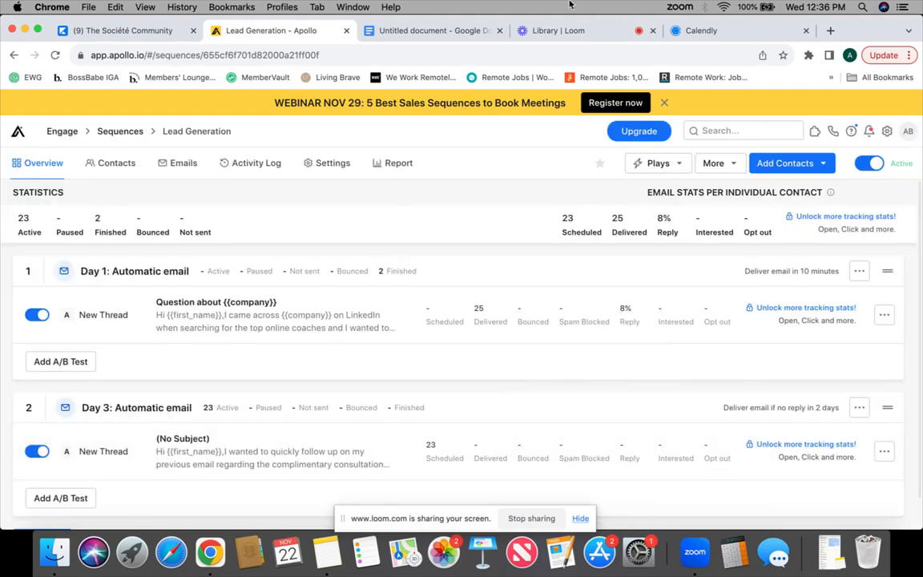
Switch to Calendly and review the weekly hours in the availability schedule.
{"action": "left_click", "coordinate": [715, 34]}
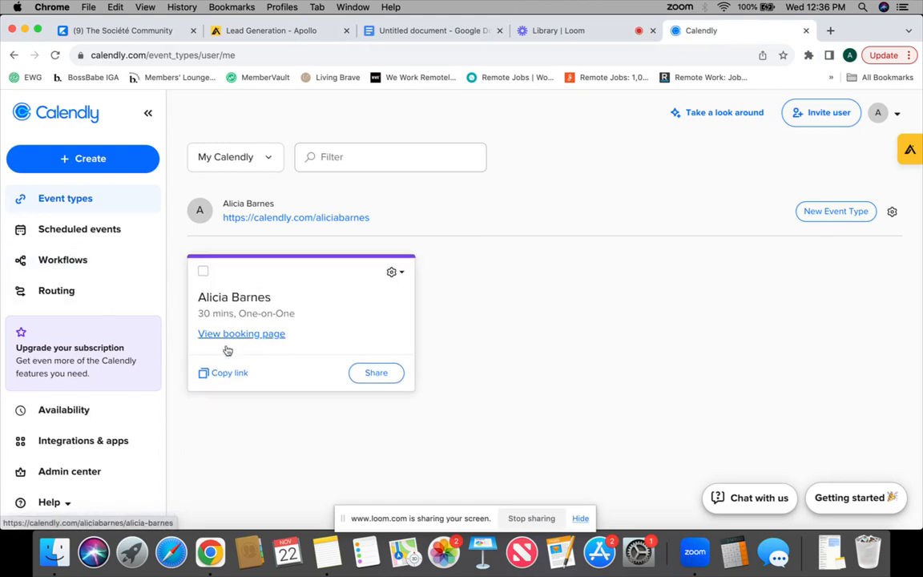
{"action": "left_click", "coordinate": [50, 423]}
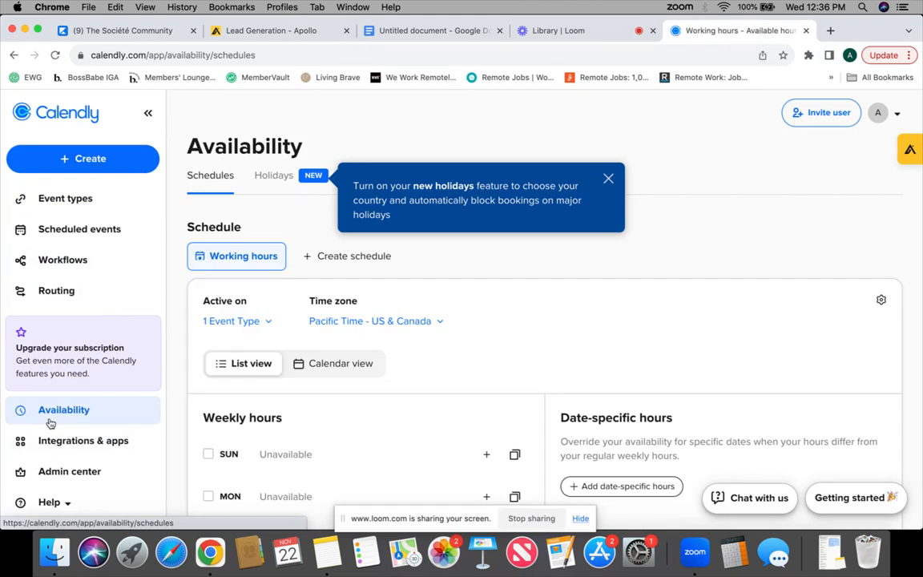
{"action": "scroll", "coordinate": [284, 445], "scroll_direction": "down", "scroll_amount": 5}
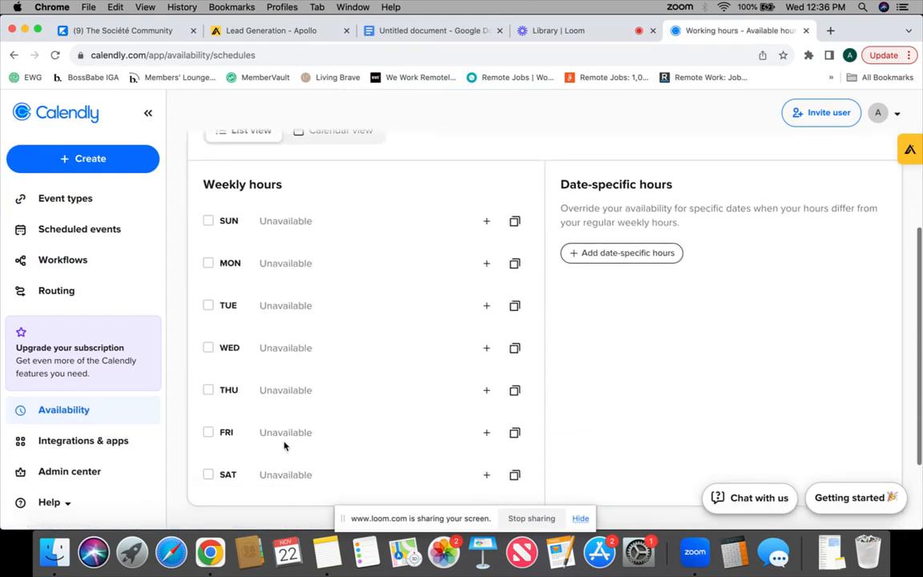
{"action": "scroll", "coordinate": [283, 446], "scroll_direction": "down", "scroll_amount": 2}
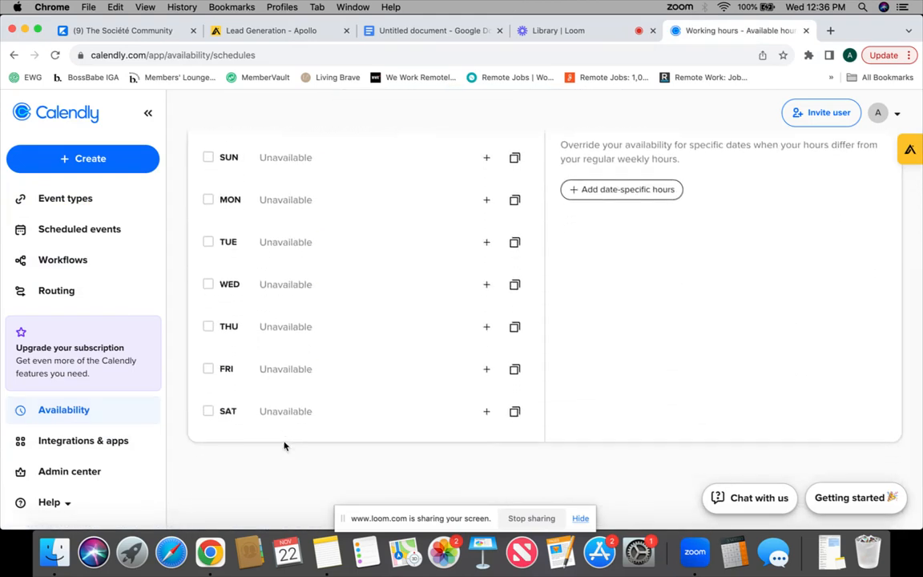
{"action": "scroll", "coordinate": [285, 445], "scroll_direction": "up", "scroll_amount": 2}
{"action": "scroll", "coordinate": [285, 443], "scroll_direction": "down", "scroll_amount": 1}
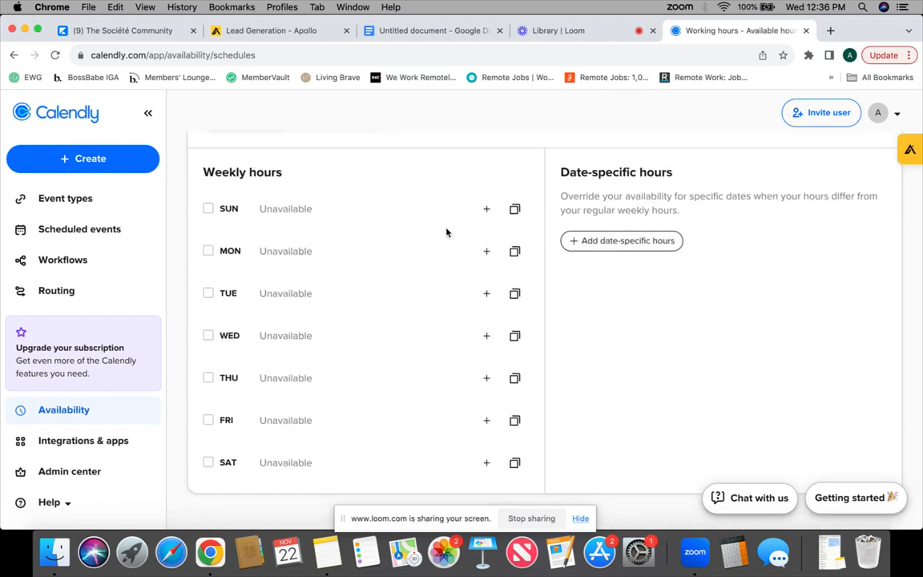
Open Google Calendar in a new browser tab and show the week of November 26 to December 2.
{"action": "left_click", "coordinate": [830, 30]}
{"action": "type", "text": "google"}
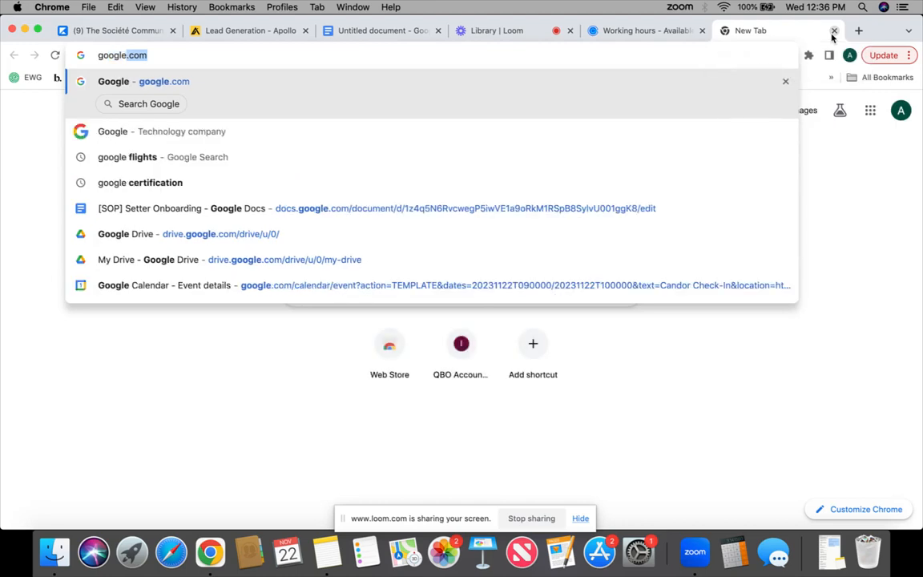
{"action": "left_click", "coordinate": [870, 109]}
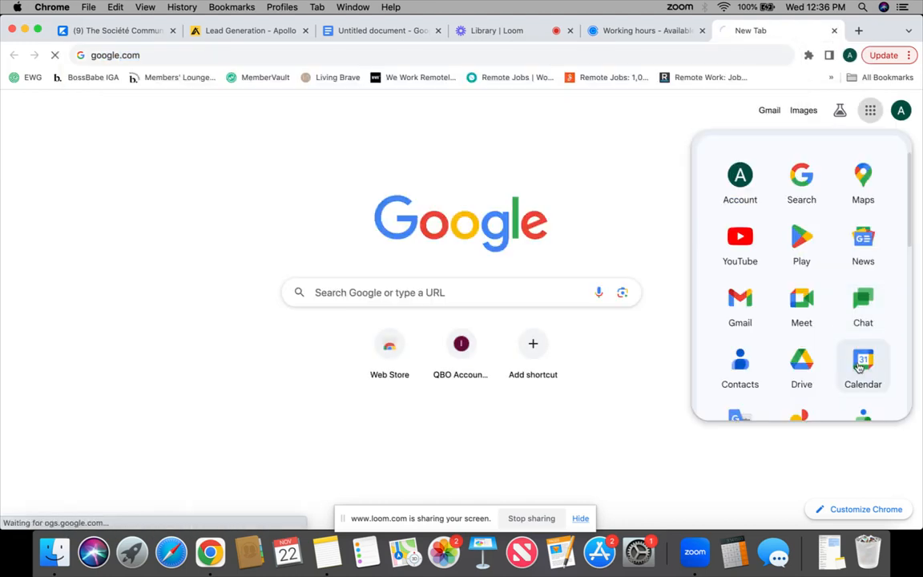
{"action": "left_click", "coordinate": [858, 366]}
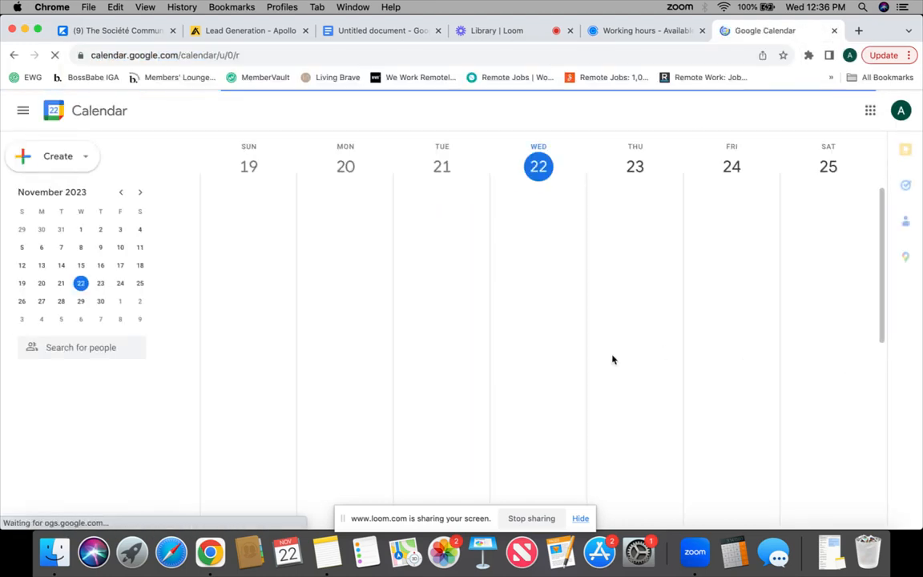
{"action": "scroll", "coordinate": [433, 287], "scroll_direction": "right", "scroll_amount": 3}
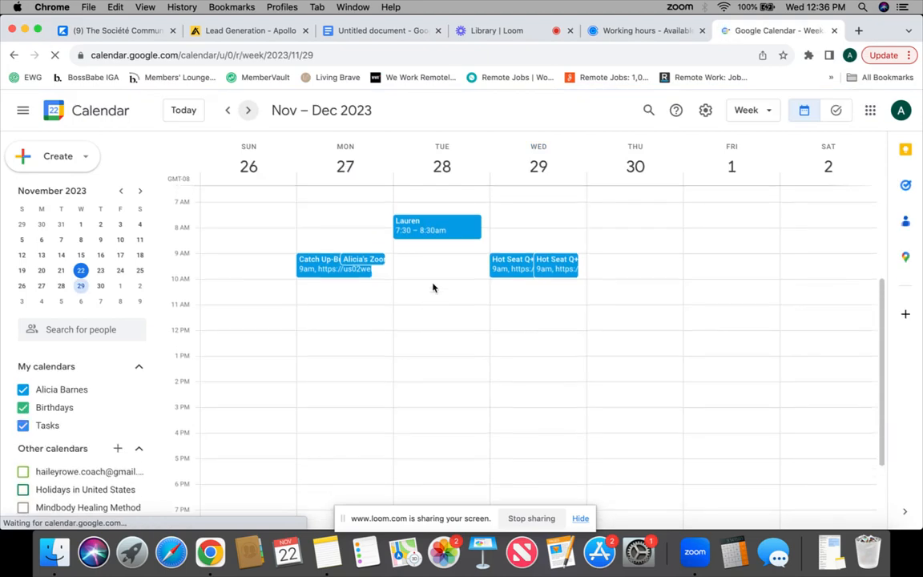
Create and save a "Meeting-Block Out" event on Wednesday, November 29 from 4:00pm to 5:00pm.
{"action": "left_click", "coordinate": [525, 430]}
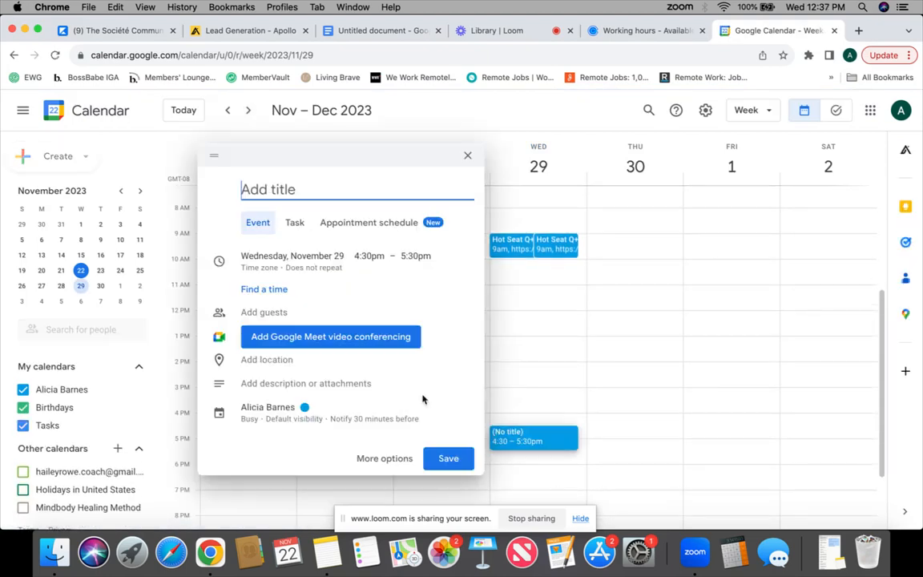
{"action": "left_click", "coordinate": [468, 155]}
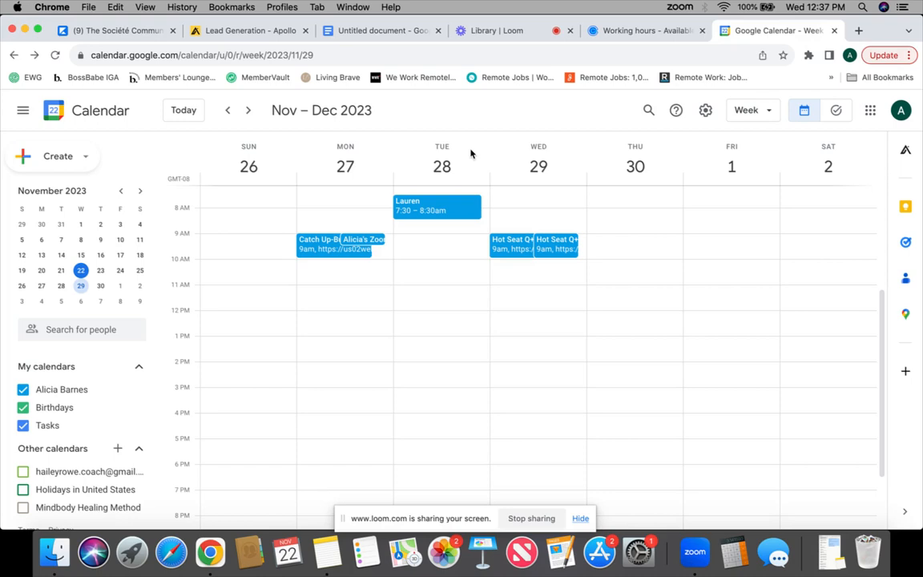
{"action": "left_click", "coordinate": [512, 427]}
{"action": "type", "text": "Me"}
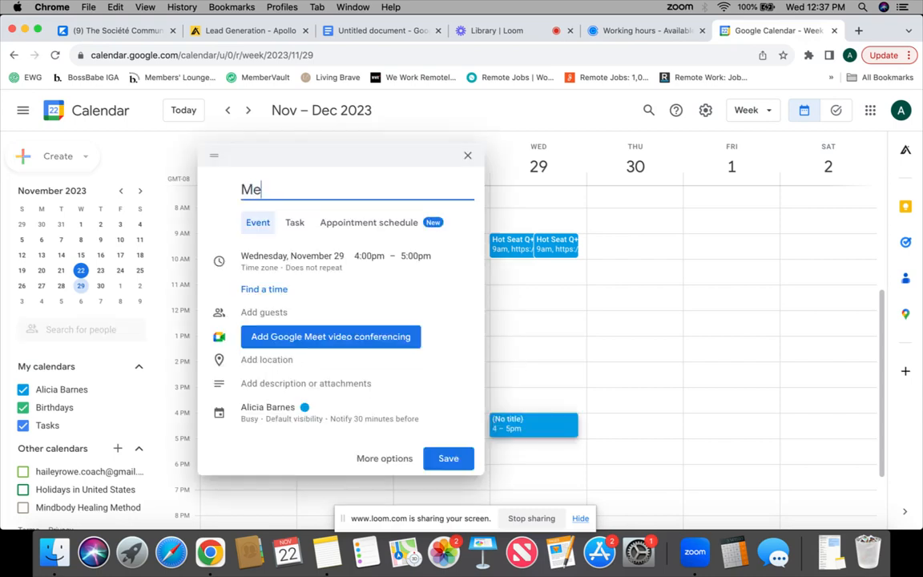
{"action": "type", "text": "eting-Blo"}
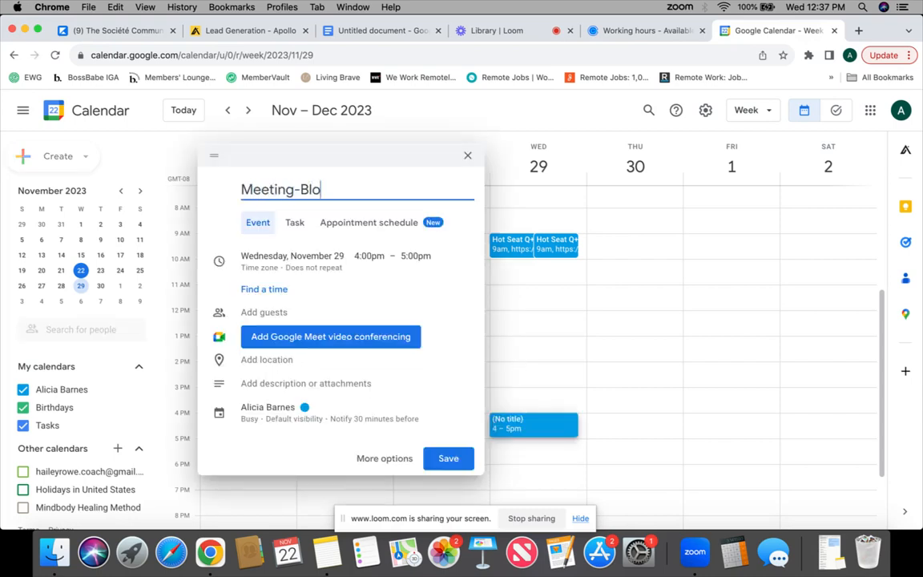
{"action": "type", "text": "ck Out"}
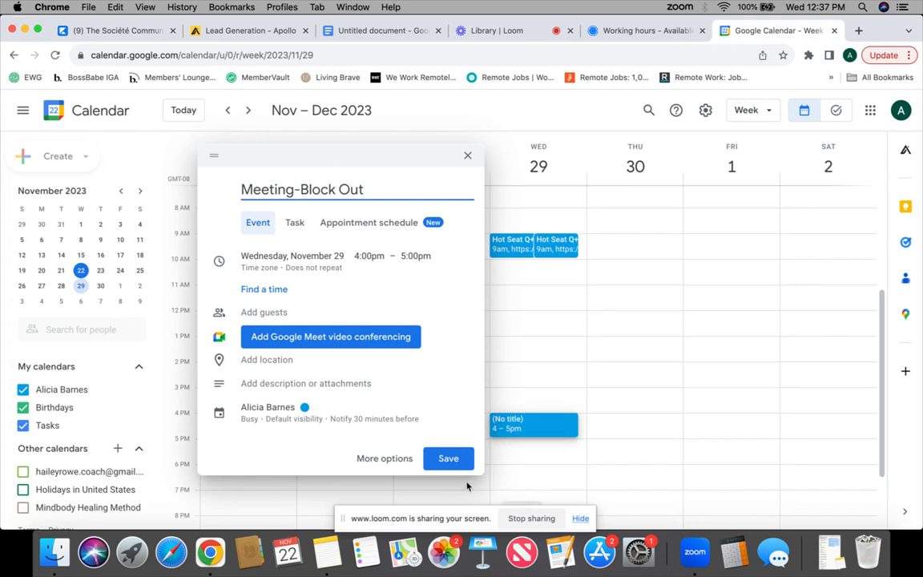
{"action": "left_click", "coordinate": [445, 458]}
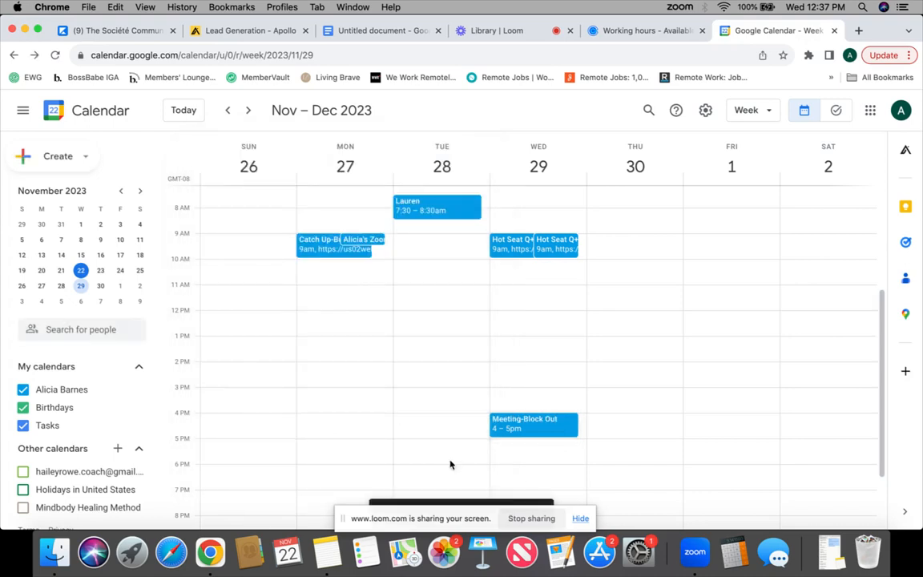
Create and save an event titled "Co-Working Session-" plus the attendee's first name on Thursday, November 30 from 12:00pm to 1:00pm.
{"action": "scroll", "coordinate": [366, 280], "scroll_direction": "down", "scroll_amount": 1}
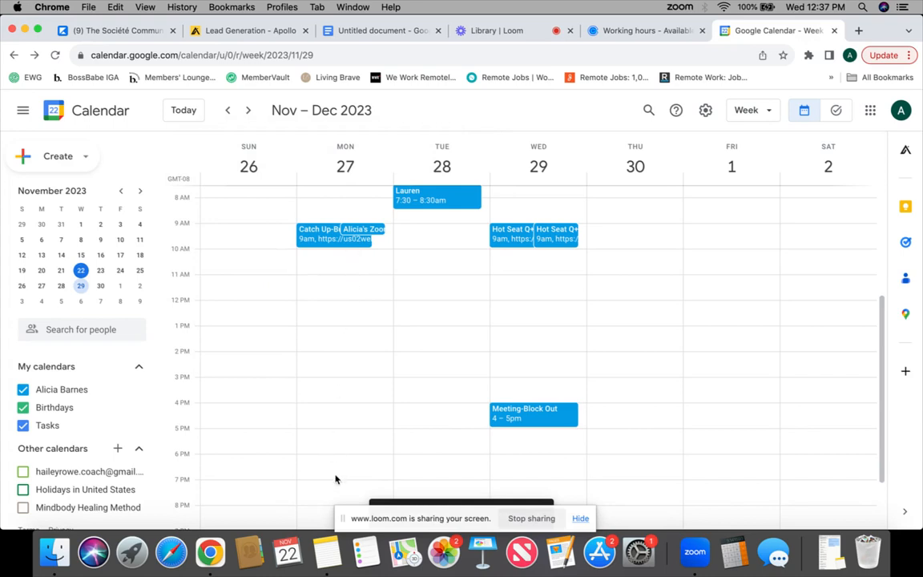
{"action": "scroll", "coordinate": [330, 229], "scroll_direction": "up", "scroll_amount": 2}
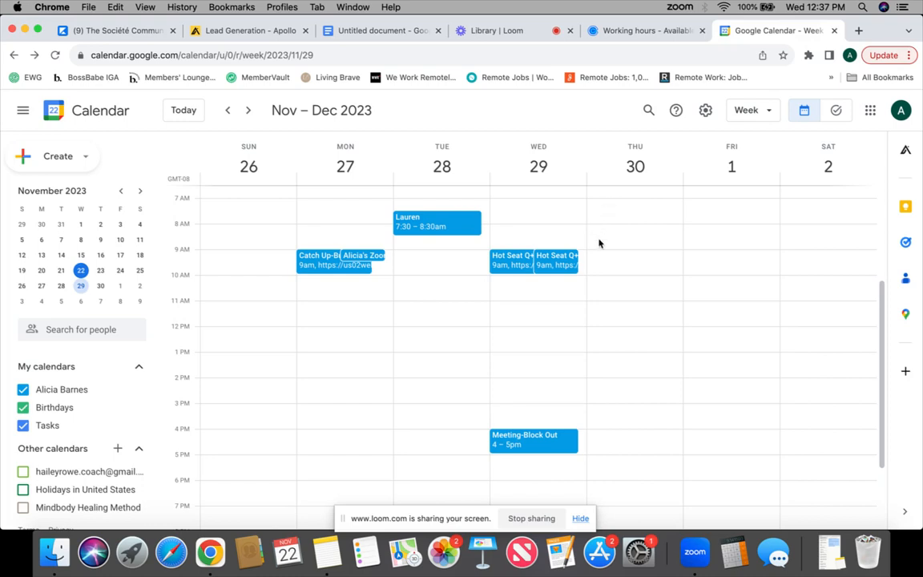
{"action": "left_click", "coordinate": [619, 337]}
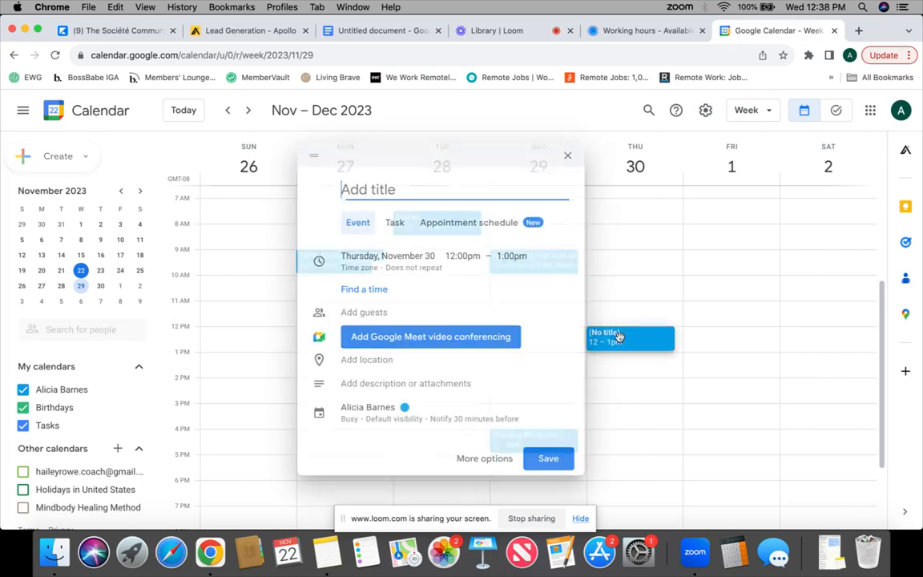
{"action": "type", "text": "Co-Wo"}
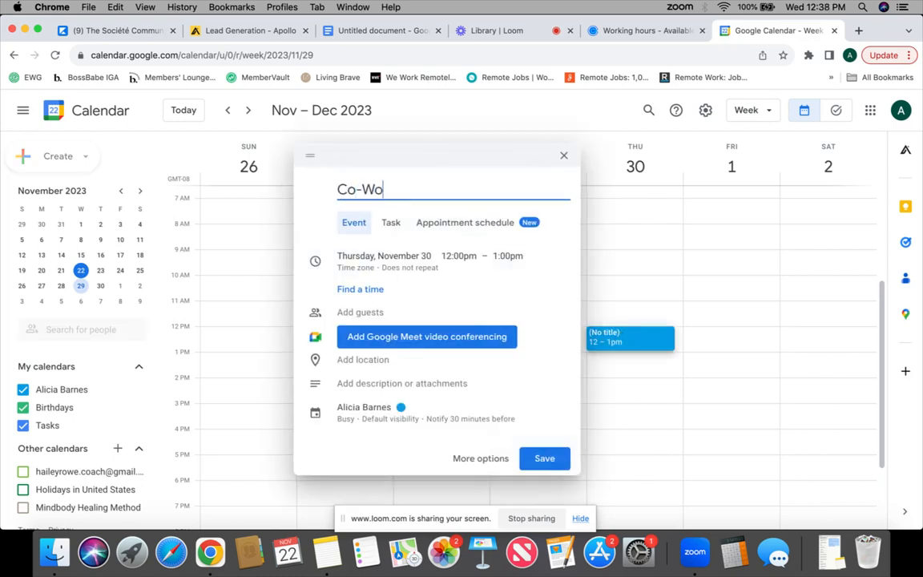
{"action": "type", "text": "rking Session"}
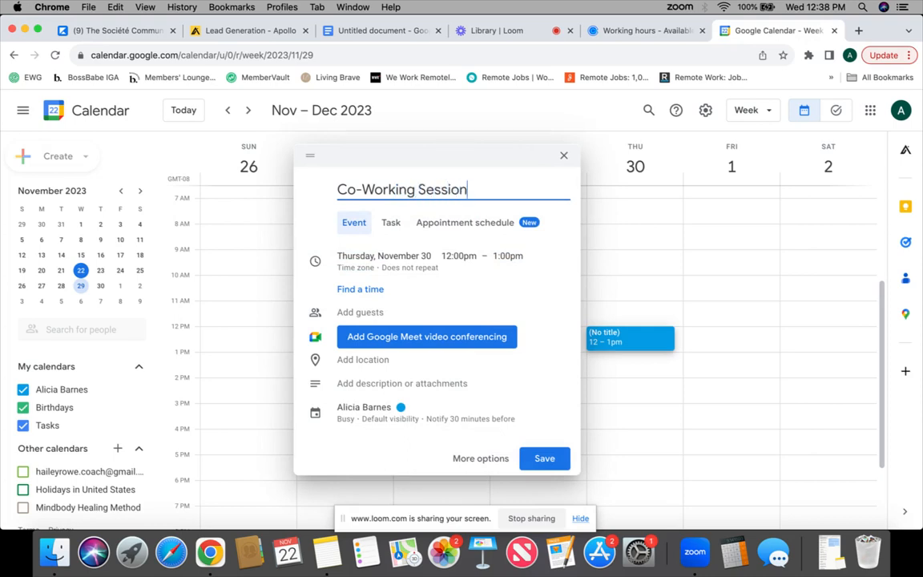
{"action": "type", "text": "-Rebecca"}
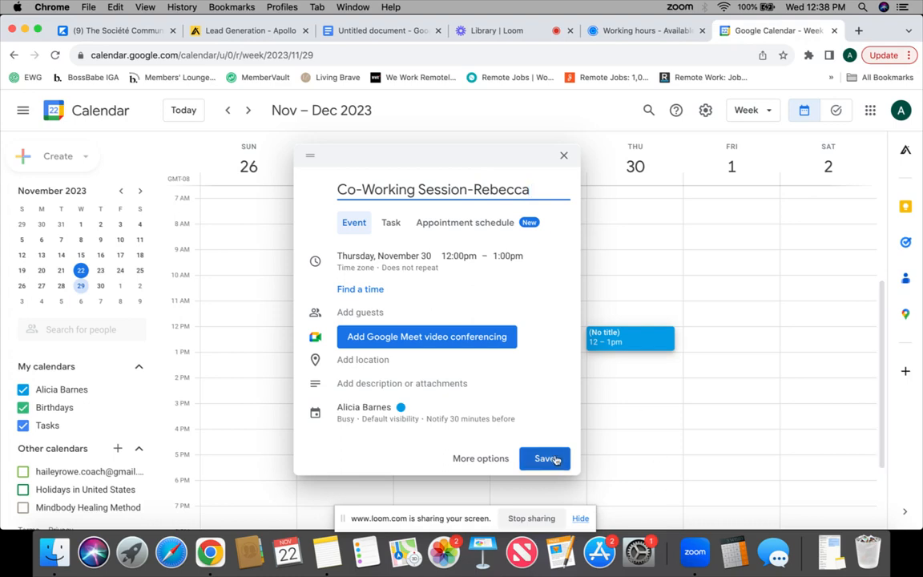
{"action": "left_click", "coordinate": [546, 458]}
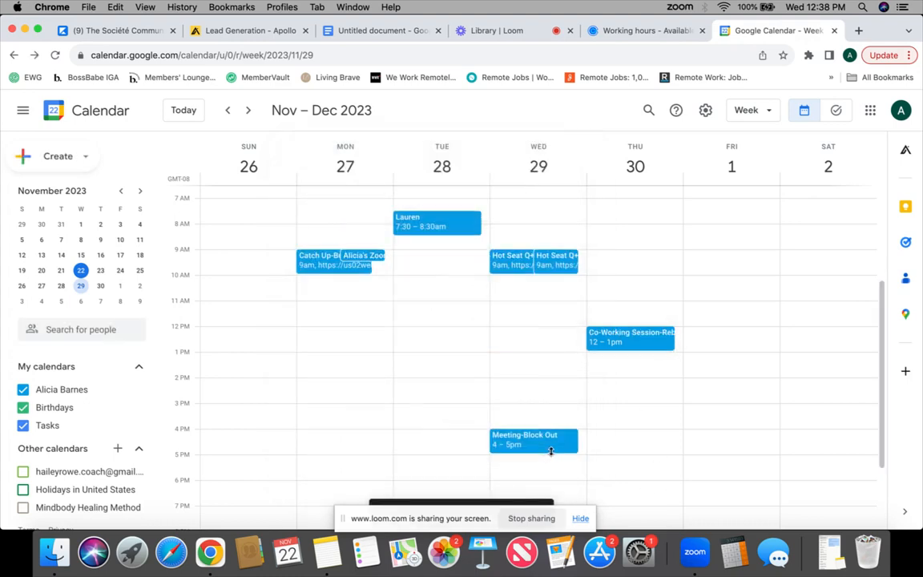
Create and save an event titled "Block Off-Possible Call Time" on Friday, December 1 from 9:00am to 10:00am.
{"action": "scroll", "coordinate": [536, 352], "scroll_direction": "up", "scroll_amount": 1}
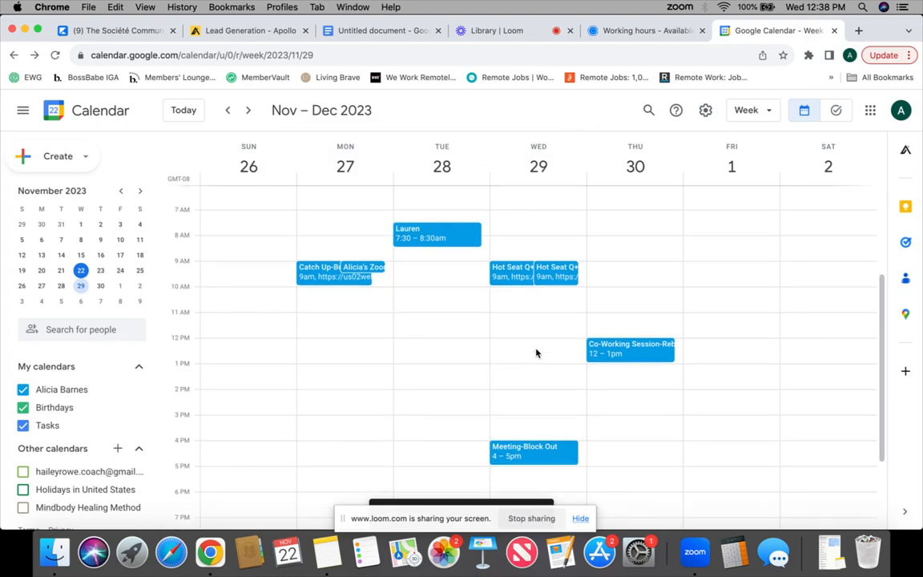
{"action": "left_click", "coordinate": [736, 275]}
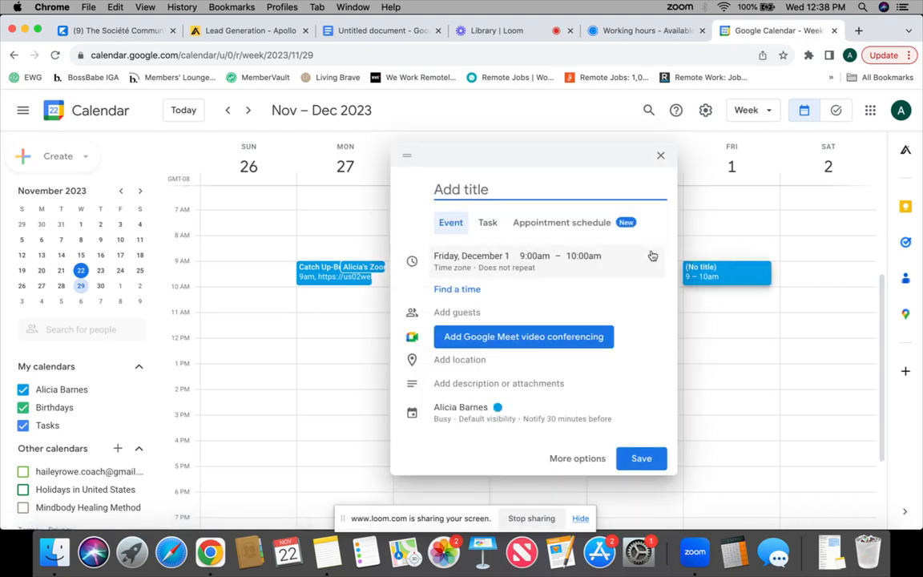
{"action": "type", "text": "Block Off"}
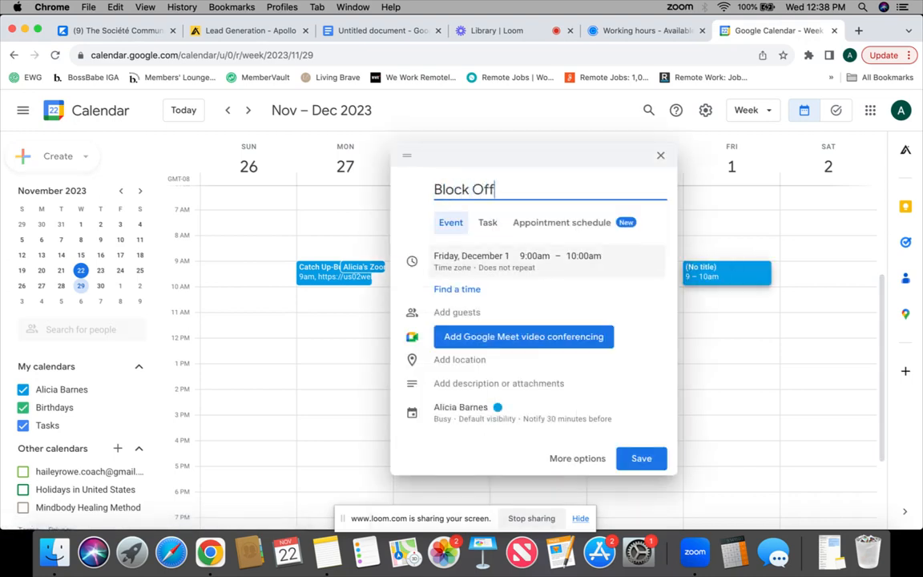
{"action": "type", "text": "-Possible Call T"}
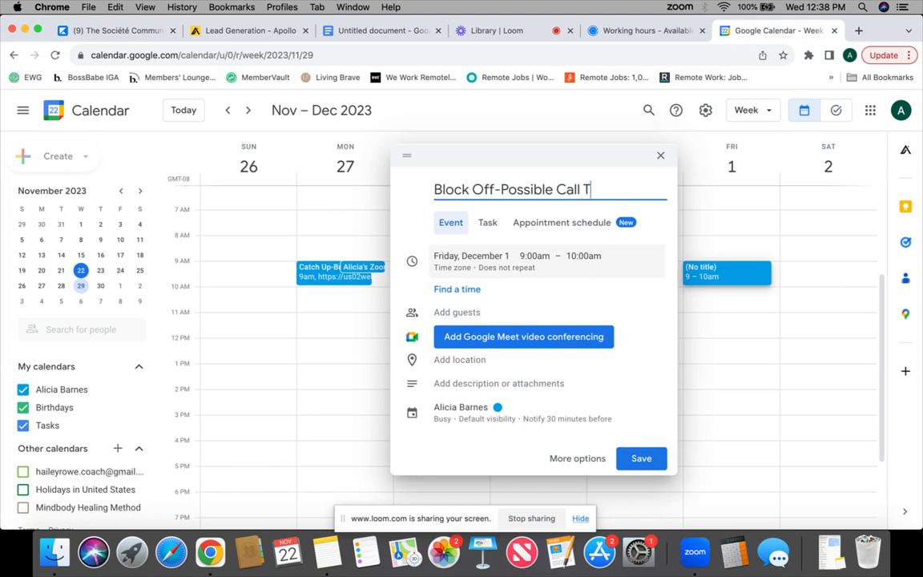
{"action": "type", "text": "ime"}
{"action": "left_click", "coordinate": [644, 463]}
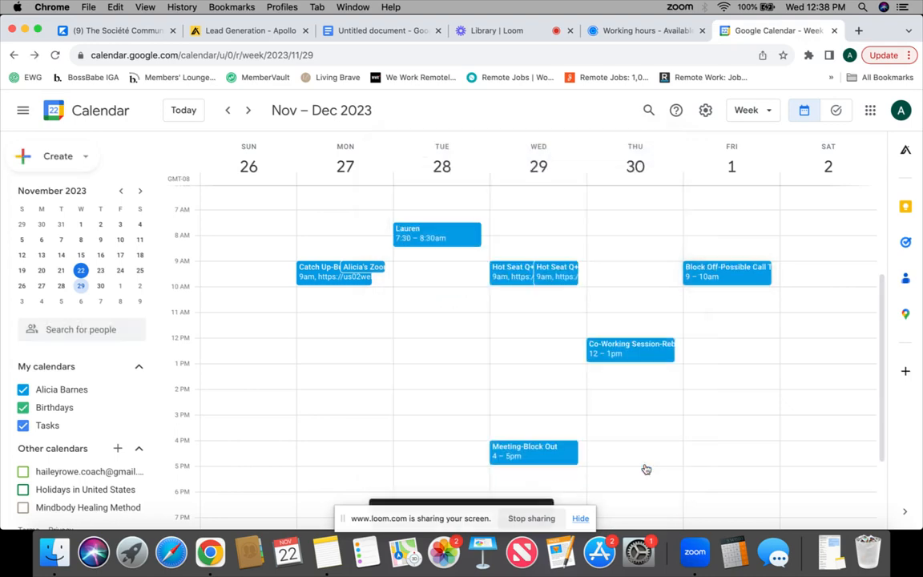
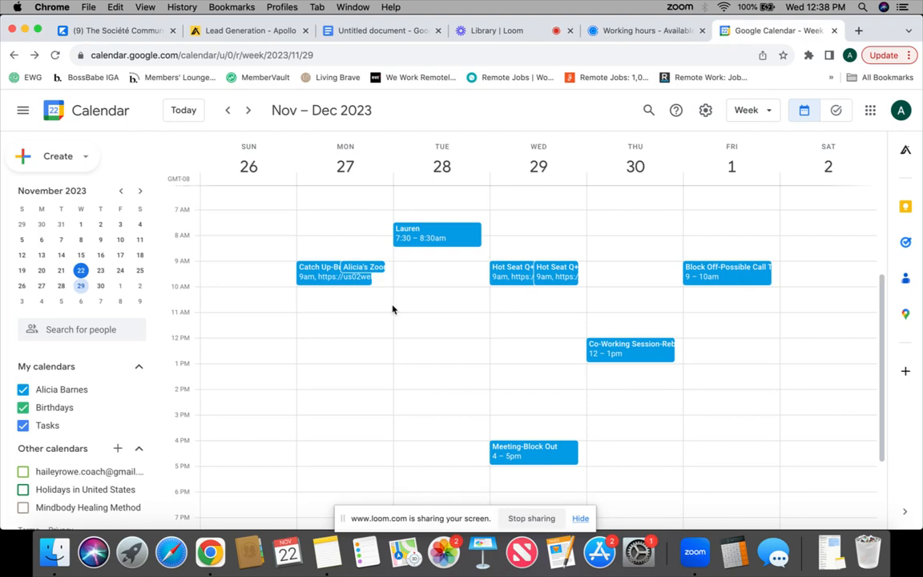
Switch to Calendly, start date-specific hours for November 27, and check that day's events in Google Calendar.
{"action": "left_click", "coordinate": [599, 34]}
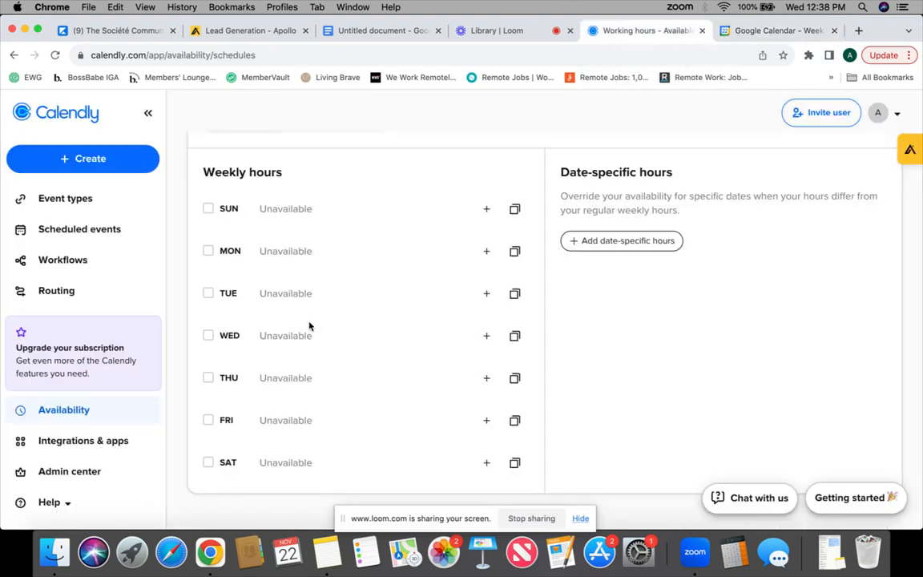
{"action": "left_click", "coordinate": [595, 242]}
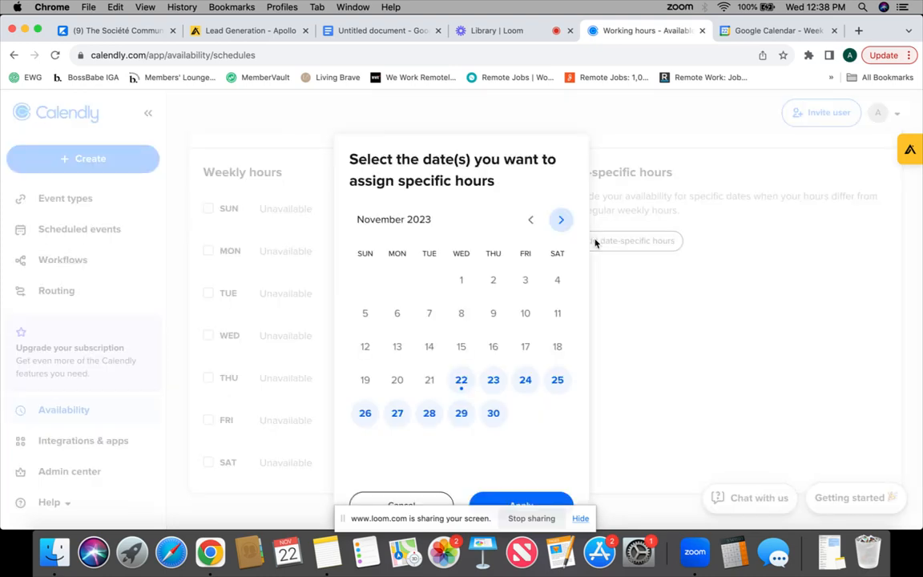
{"action": "left_click", "coordinate": [396, 408]}
{"action": "scroll", "coordinate": [397, 412], "scroll_direction": "down", "scroll_amount": 2}
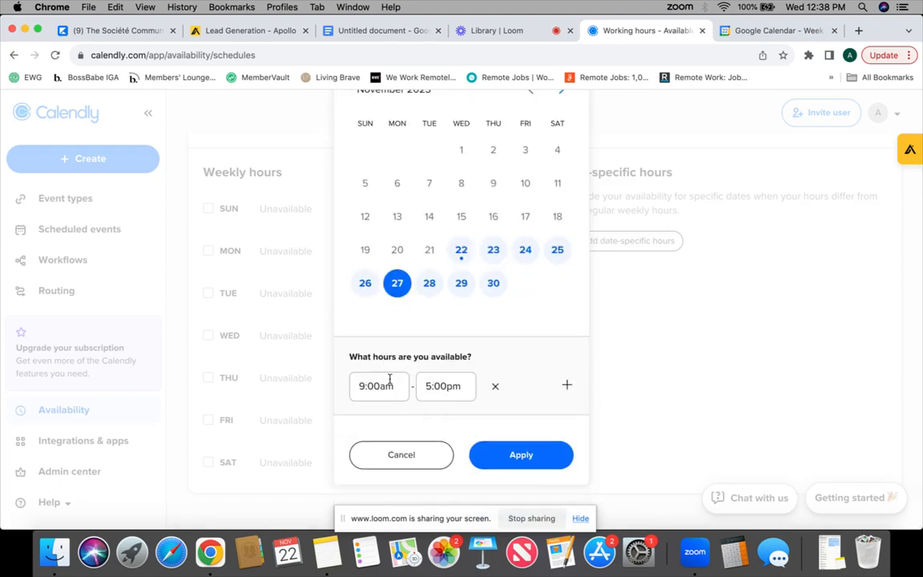
{"action": "left_click", "coordinate": [761, 32]}
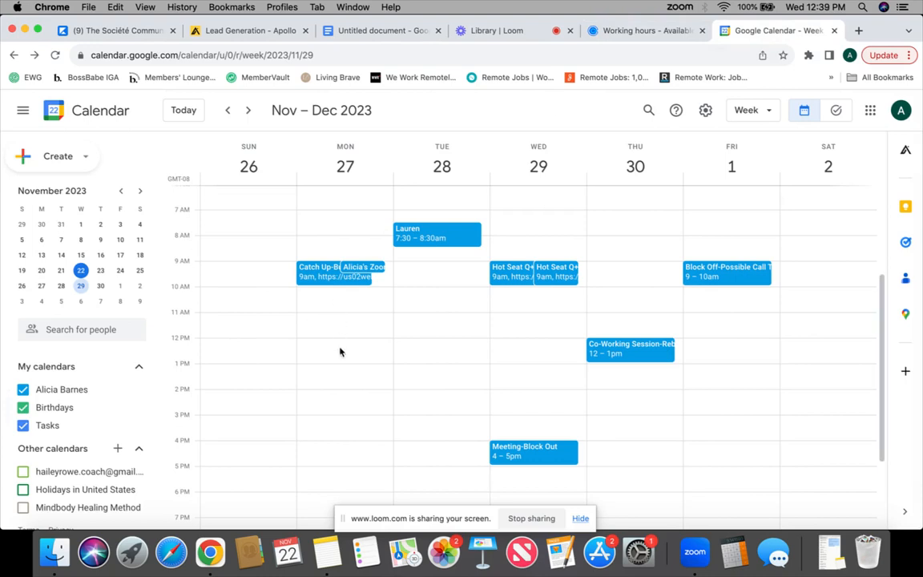
{"action": "scroll", "coordinate": [340, 366], "scroll_direction": "down", "scroll_amount": 1}
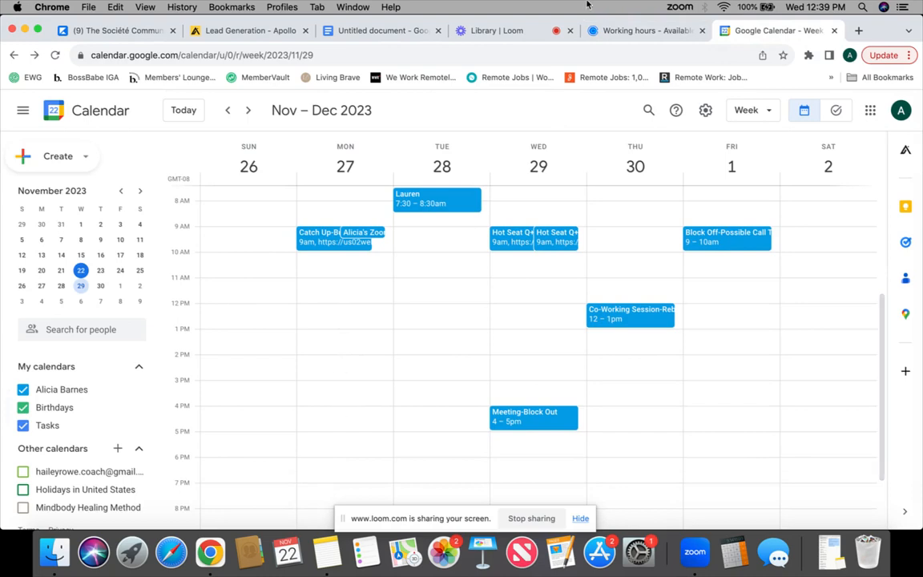
Back in Calendly, set the November 27 availability to 12:00pm–4:00pm and apply it.
{"action": "left_click", "coordinate": [618, 32]}
{"action": "left_click", "coordinate": [392, 385]}
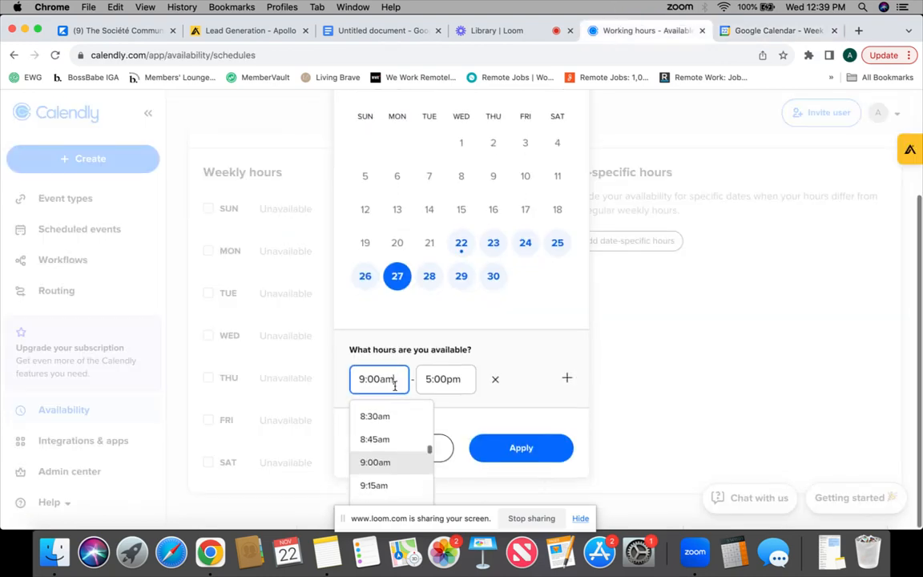
{"action": "left_click_drag", "start_coordinate": [394, 385], "coordinate": [329, 376]}
{"action": "type", "text": "12pm"}
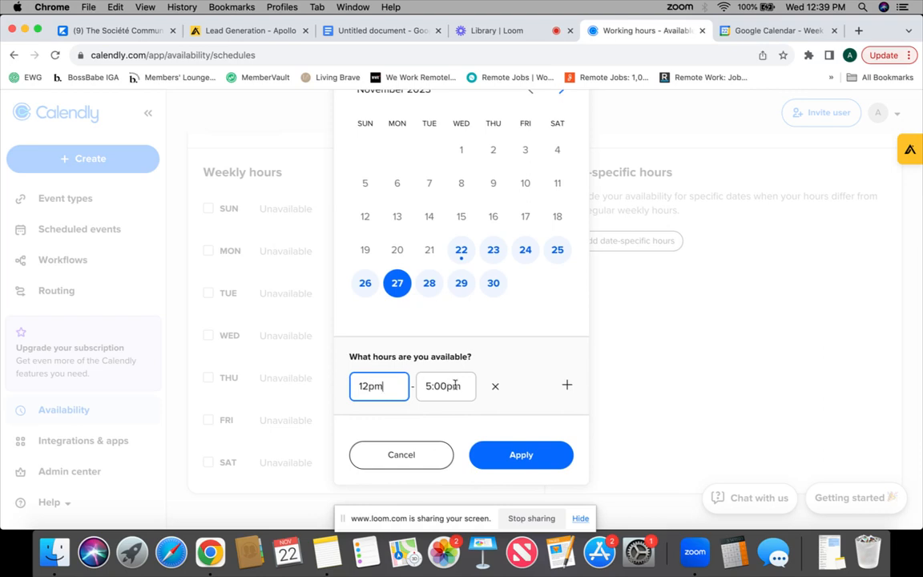
{"action": "key", "text": "Tab"}
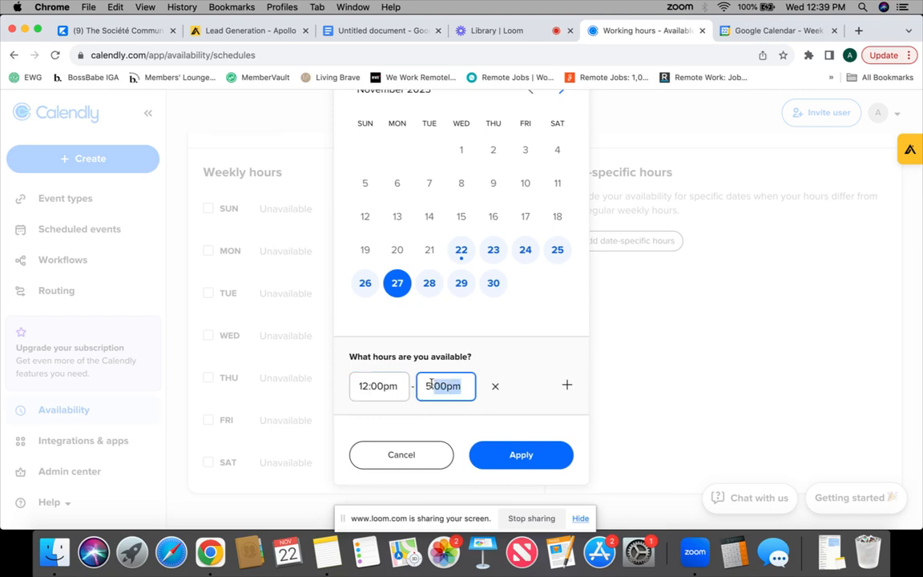
{"action": "type", "text": "4"}
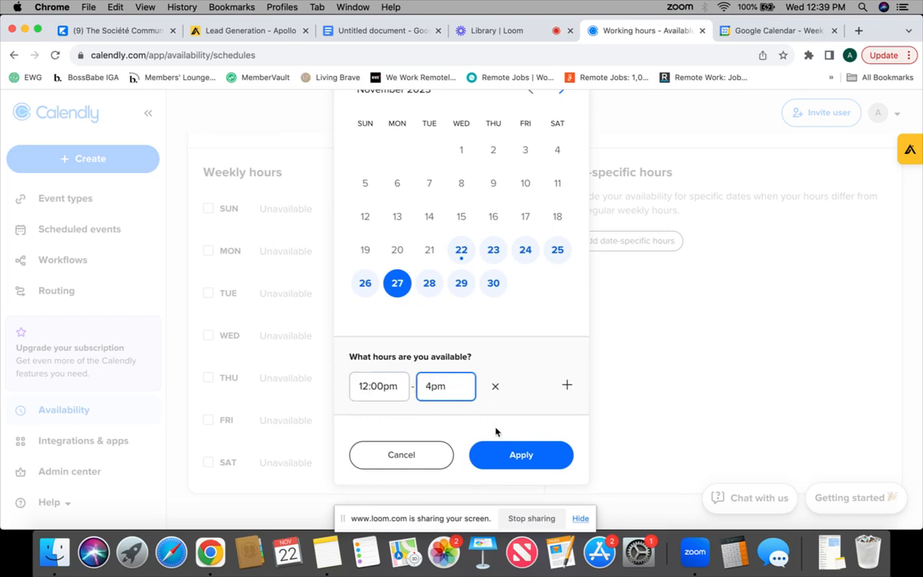
{"action": "left_click", "coordinate": [524, 455]}
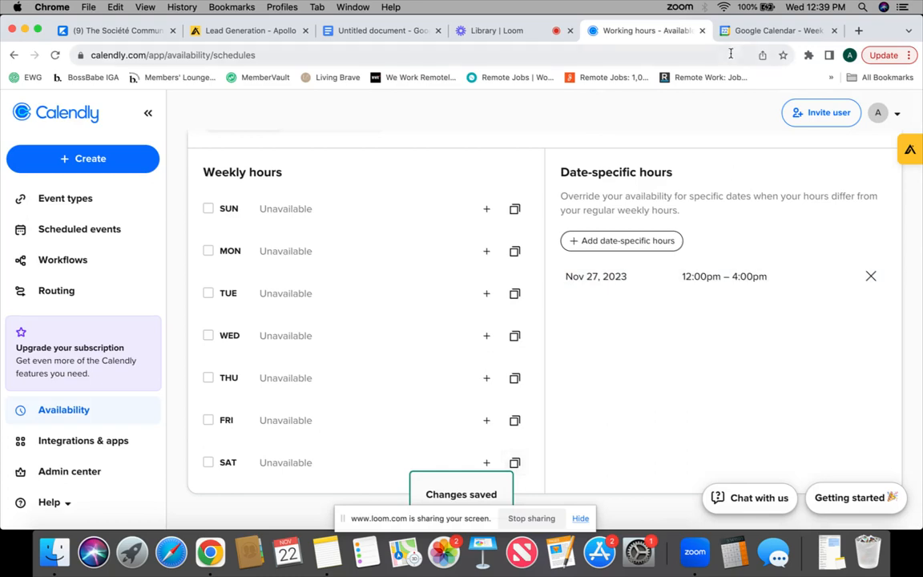
Check Tuesday in Google Calendar, and add date-specific hours in Calendly for November 28 with 9:00am–5:00pm.
{"action": "left_click", "coordinate": [733, 31]}
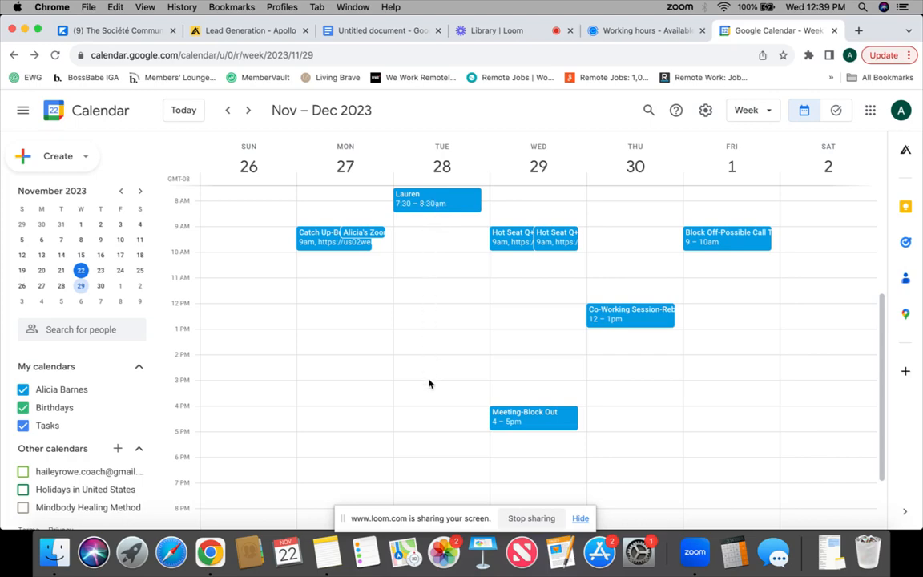
{"action": "left_click", "coordinate": [599, 29]}
{"action": "left_click", "coordinate": [633, 240]}
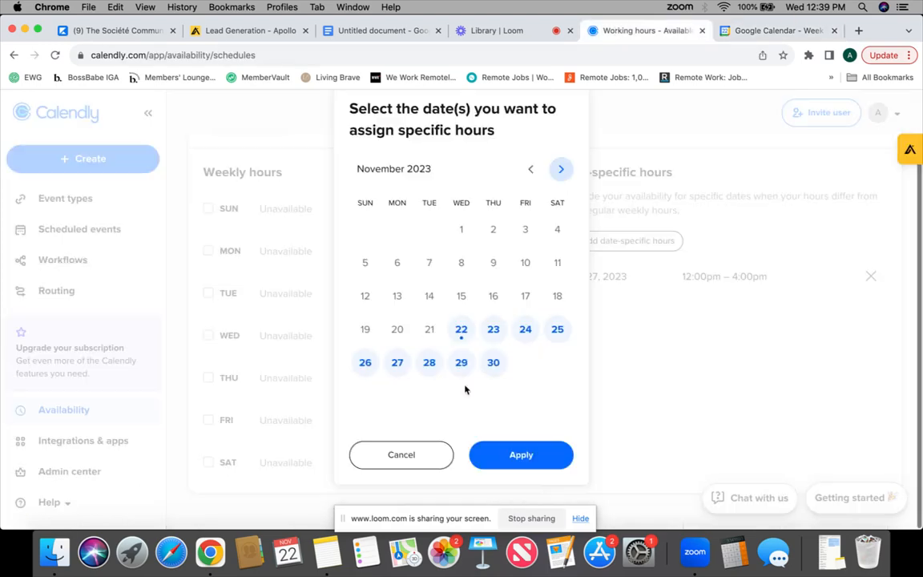
{"action": "left_click", "coordinate": [437, 369]}
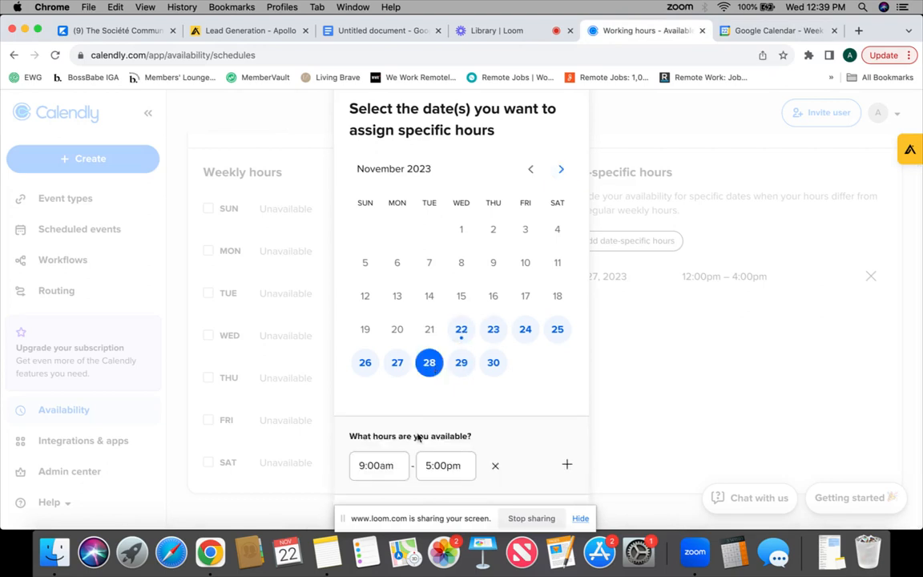
{"action": "scroll", "coordinate": [487, 464], "scroll_direction": "down", "scroll_amount": 1}
{"action": "scroll", "coordinate": [487, 464], "scroll_direction": "down", "scroll_amount": 3}
{"action": "left_click", "coordinate": [520, 452]}
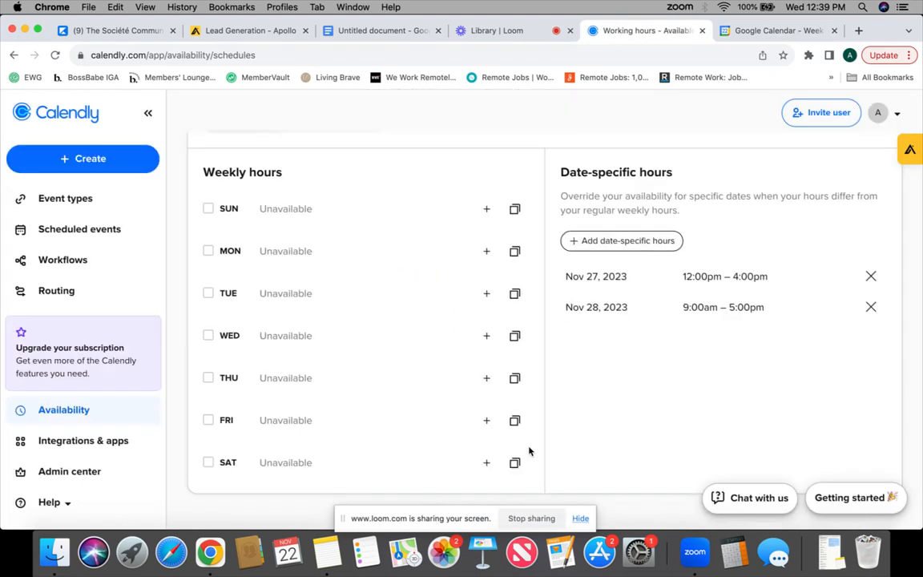
Check Wednesday in Google Calendar, and apply date-specific hours of 11:00am–3:00pm for November 29 in Calendly.
{"action": "left_click", "coordinate": [745, 32]}
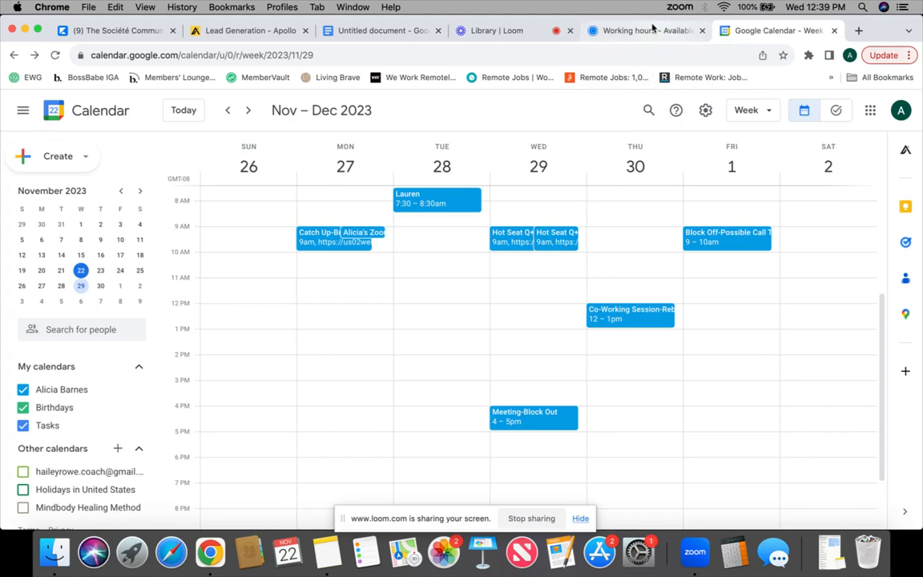
{"action": "left_click", "coordinate": [605, 36]}
{"action": "type", "text": "11am"}
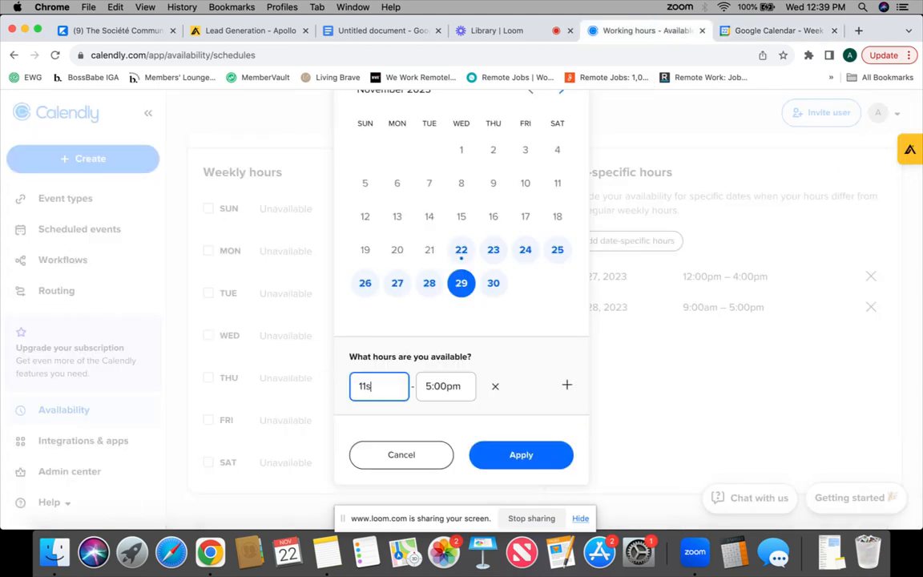
{"action": "left_click", "coordinate": [443, 387]}
{"action": "type", "text": "3pm"}
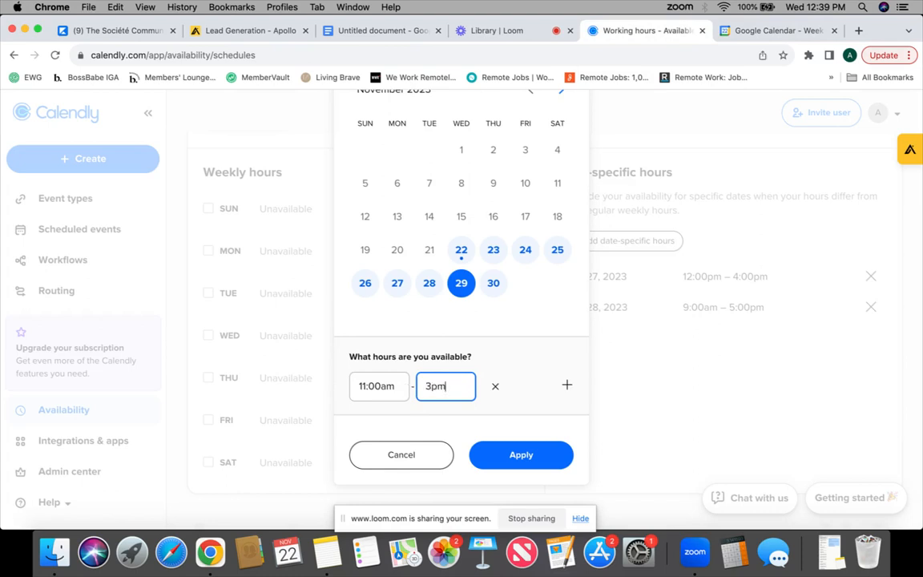
{"action": "left_click", "coordinate": [532, 456]}
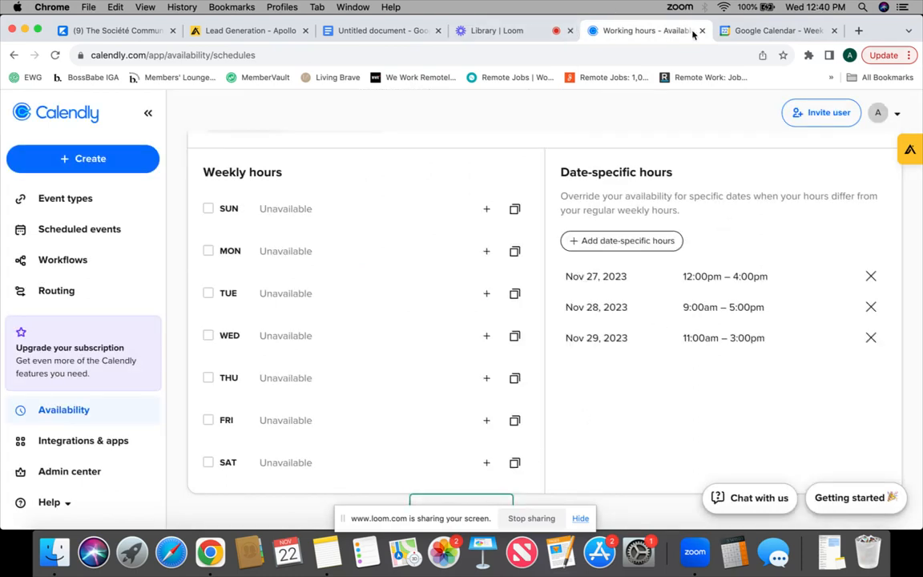
After checking Thursday in Google Calendar, set Calendly's November 30 hours to 9:00am–11:00am and add a second time range.
{"action": "left_click", "coordinate": [735, 33]}
{"action": "scroll", "coordinate": [616, 230], "scroll_direction": "up", "scroll_amount": 1}
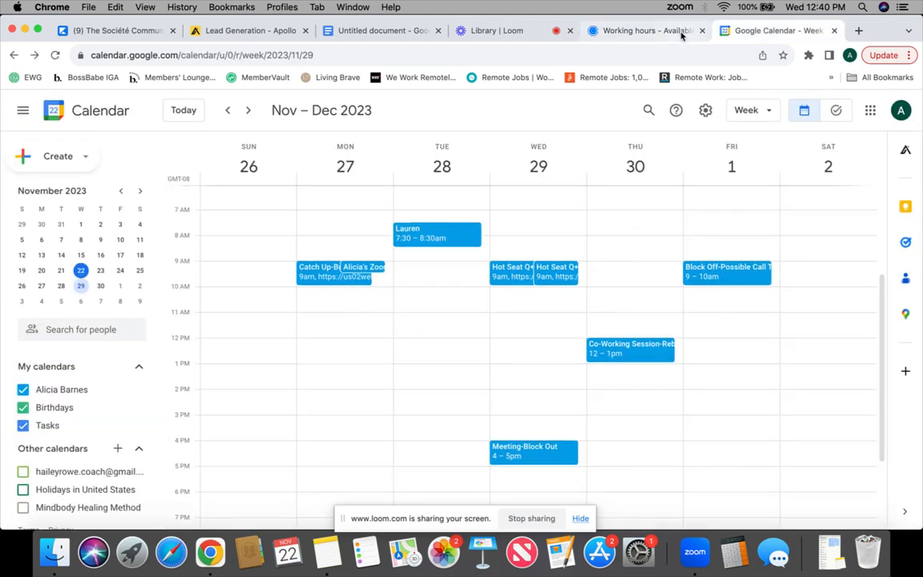
{"action": "left_click", "coordinate": [609, 31]}
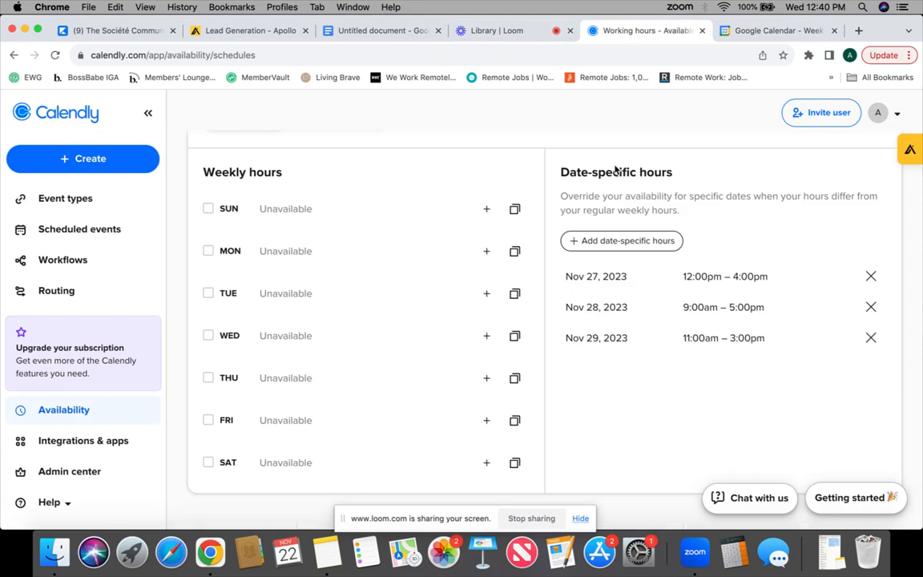
{"action": "left_click", "coordinate": [616, 241]}
{"action": "left_click", "coordinate": [495, 413]}
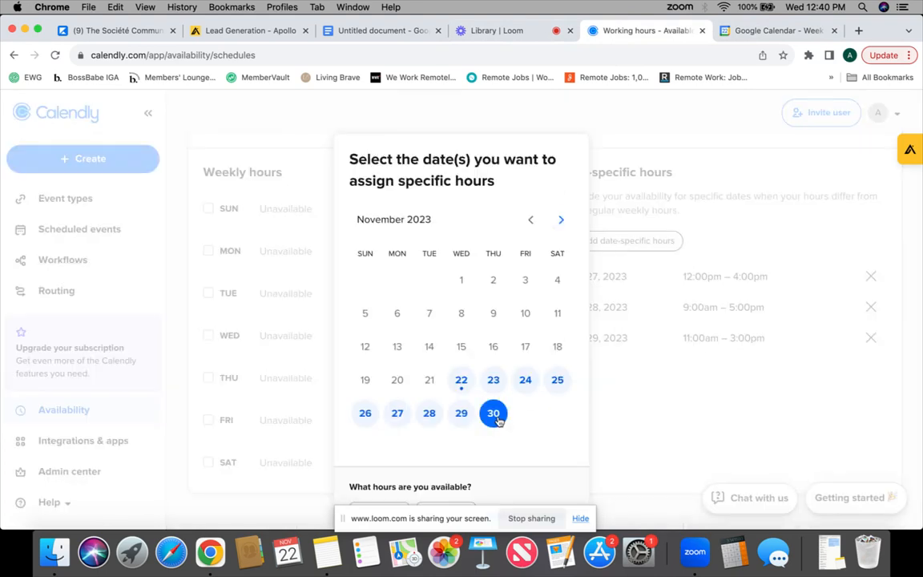
{"action": "scroll", "coordinate": [449, 408], "scroll_direction": "down", "scroll_amount": 3}
{"action": "left_click", "coordinate": [469, 391]}
{"action": "left_click_drag", "start_coordinate": [469, 391], "coordinate": [416, 383]}
{"action": "type", "text": "1"}
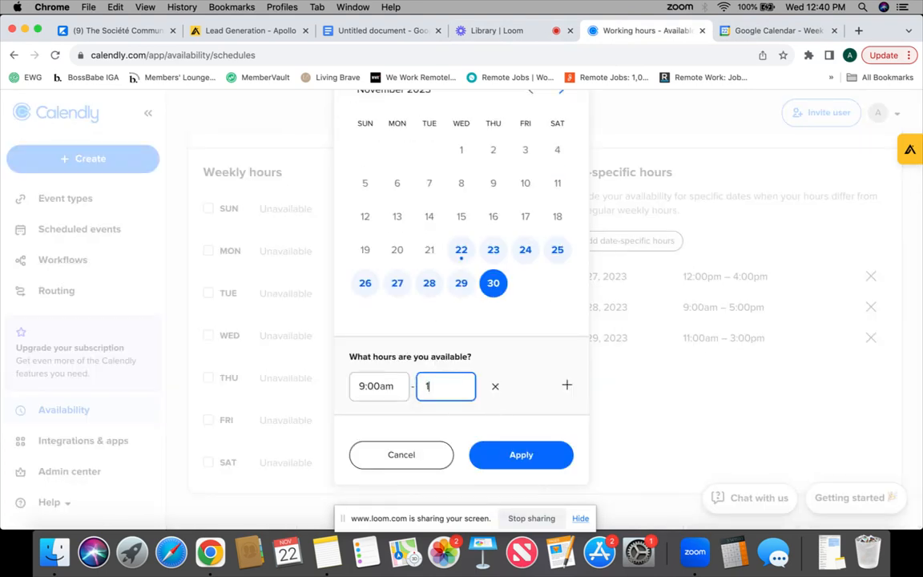
{"action": "type", "text": "1:00am"}
{"action": "left_click", "coordinate": [566, 385]}
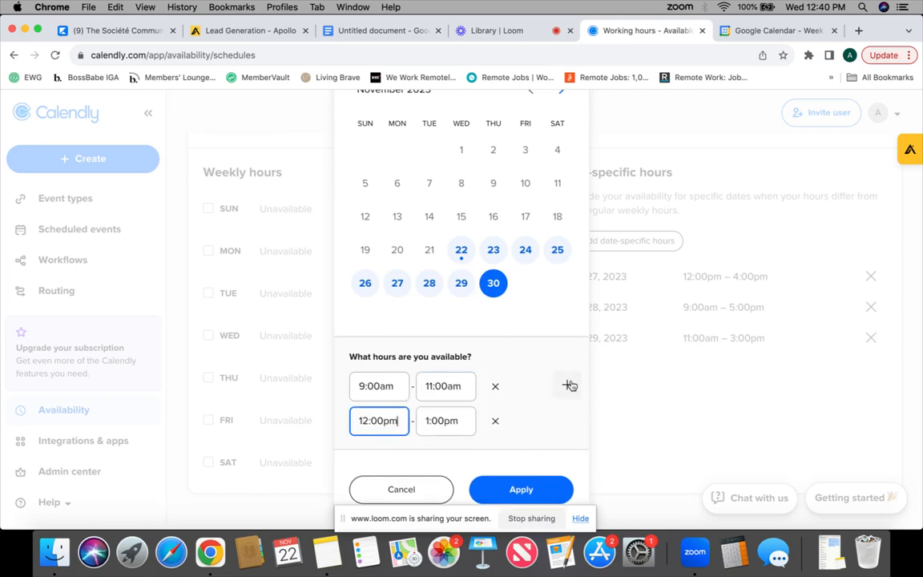
Recheck Thursday in Google Calendar, set the second November 30 range in Calendly to 2:00pm–5:00pm, and apply the hours.
{"action": "left_click", "coordinate": [523, 32]}
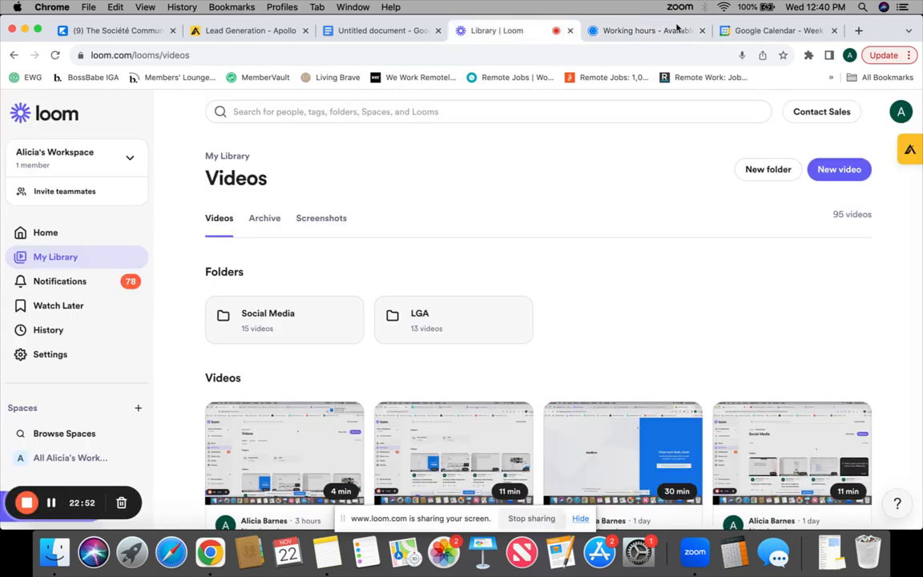
{"action": "left_click", "coordinate": [767, 32]}
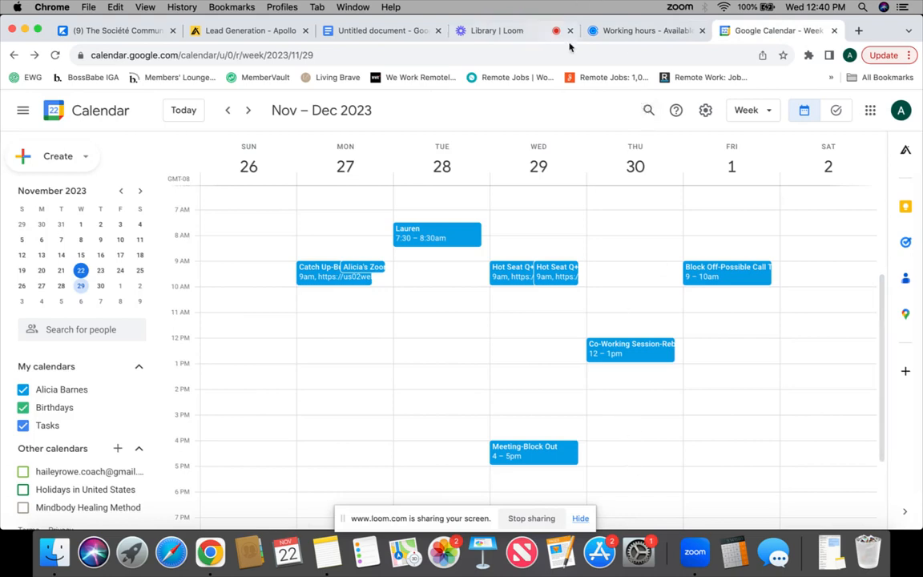
{"action": "left_click", "coordinate": [624, 32]}
{"action": "left_click_drag", "start_coordinate": [398, 421], "coordinate": [328, 422]}
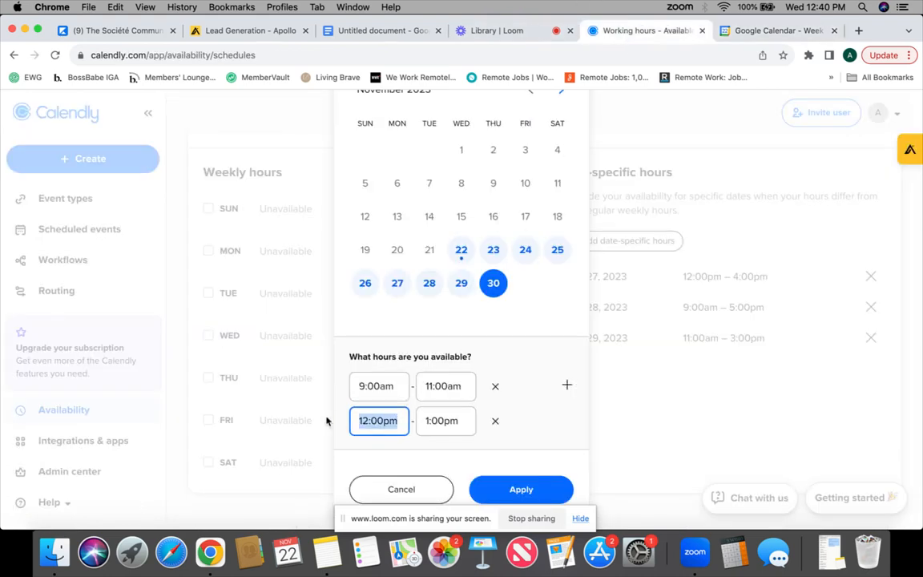
{"action": "type", "text": "2pm"}
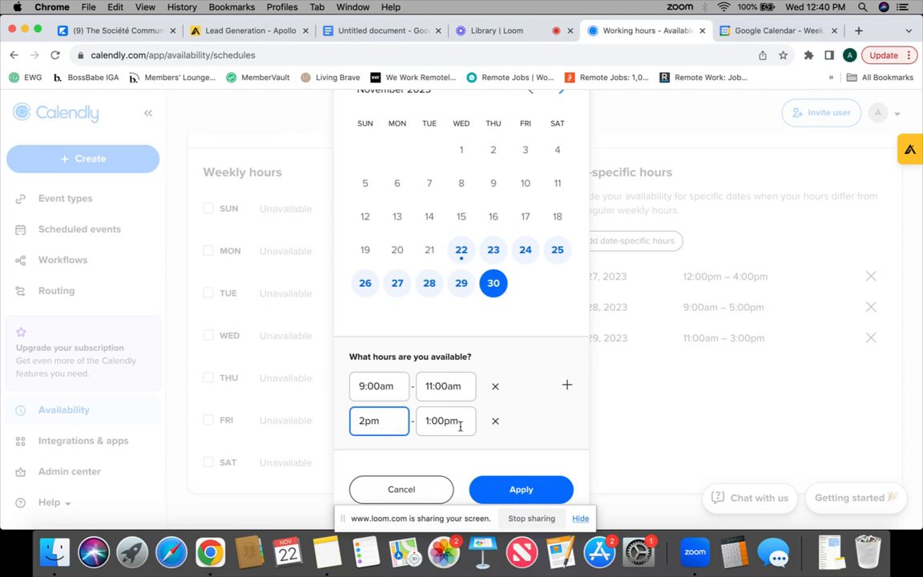
{"action": "key", "text": "Tab"}
{"action": "type", "text": "5p"}
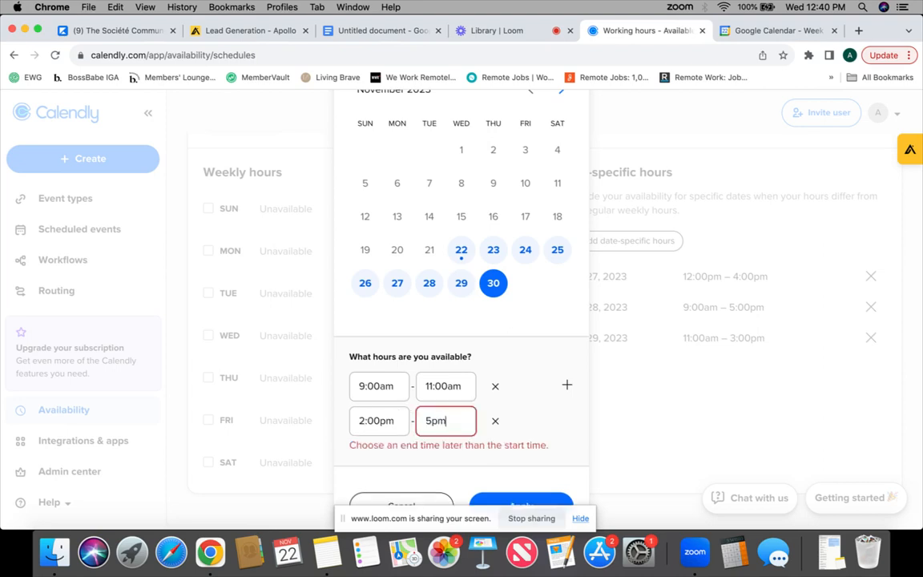
{"action": "scroll", "coordinate": [494, 462], "scroll_direction": "down", "scroll_amount": 2}
{"action": "left_click", "coordinate": [519, 458]}
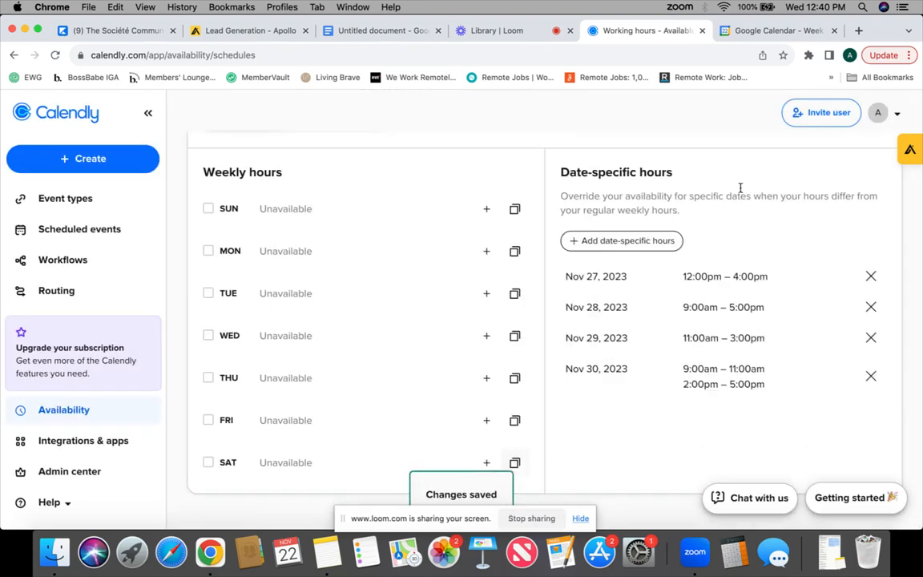
After checking Friday in Google Calendar, add date-specific hours of 11:00am–2:00pm for December 1 in Calendly and apply them.
{"action": "left_click", "coordinate": [653, 240]}
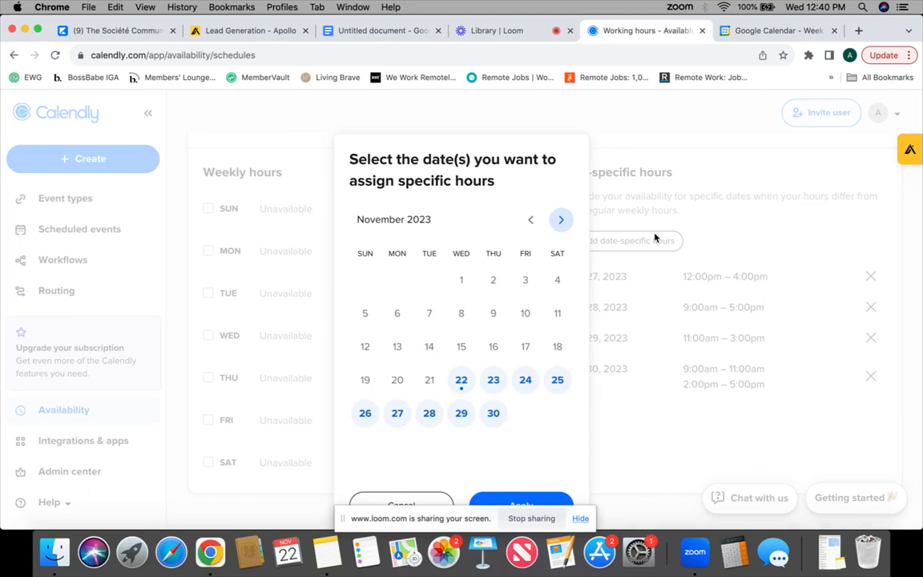
{"action": "left_click", "coordinate": [557, 221]}
{"action": "left_click", "coordinate": [529, 278]}
{"action": "scroll", "coordinate": [531, 279], "scroll_direction": "down", "scroll_amount": 3}
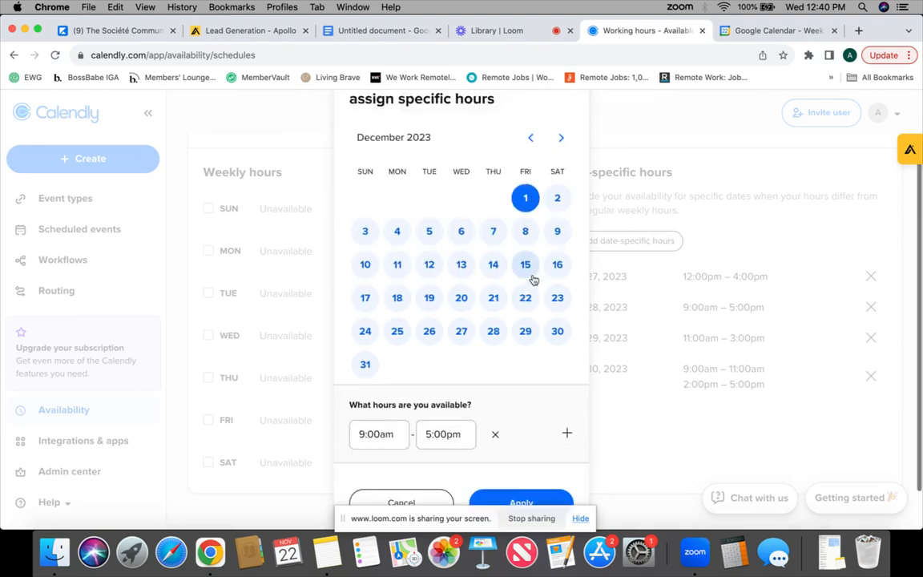
{"action": "left_click", "coordinate": [766, 30]}
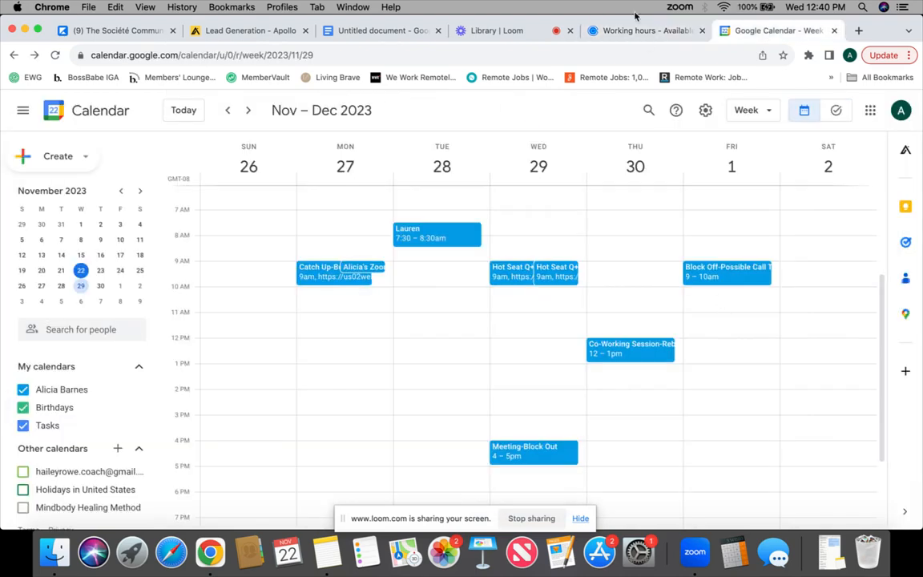
{"action": "left_click", "coordinate": [620, 32]}
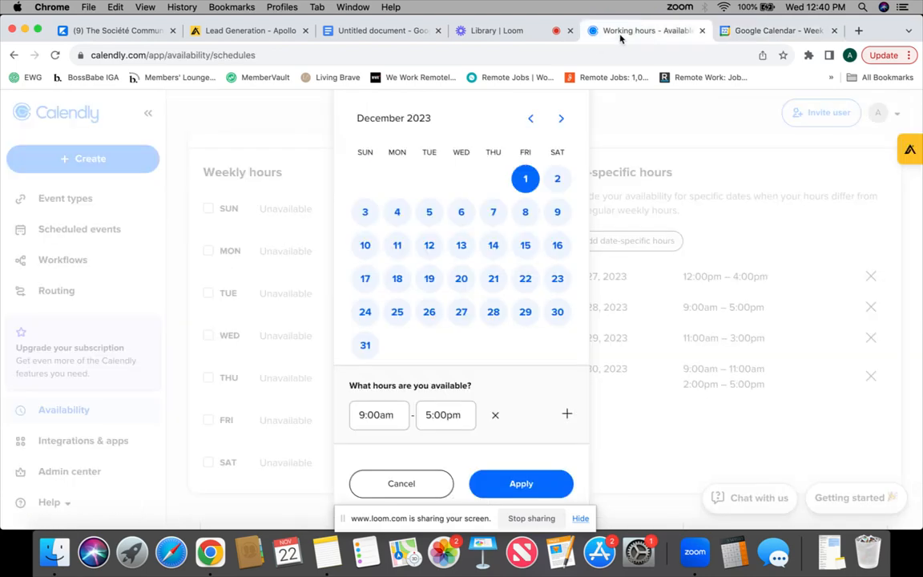
{"action": "left_click", "coordinate": [385, 415]}
{"action": "type", "text": "11am"}
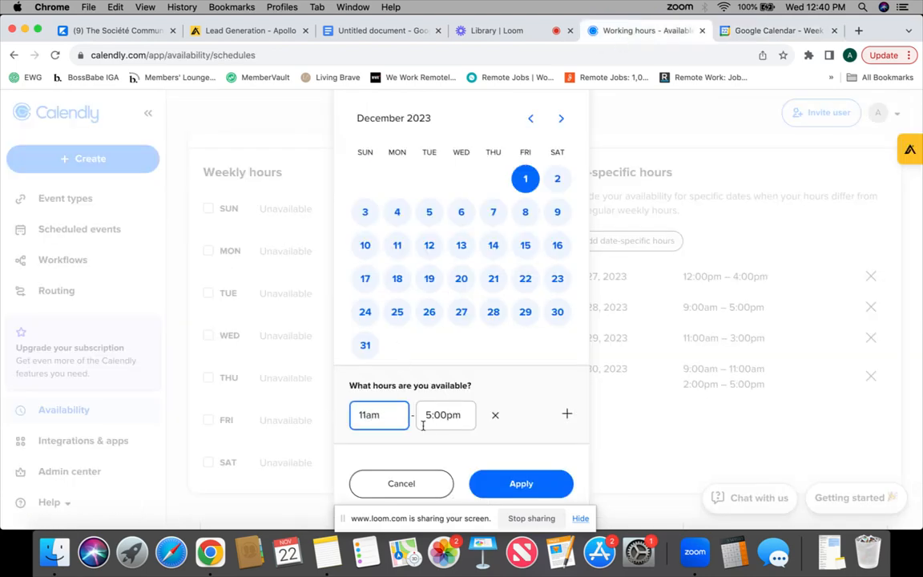
{"action": "left_click", "coordinate": [423, 426]}
{"action": "type", "text": "2pm"}
{"action": "left_click", "coordinate": [521, 483]}
In Google Calendar's December 3–9 week, save a Thursday, December 7 event from 12:00pm to 1:00pm, titled Co-Working plus the partner's first name.
{"action": "left_click", "coordinate": [734, 32]}
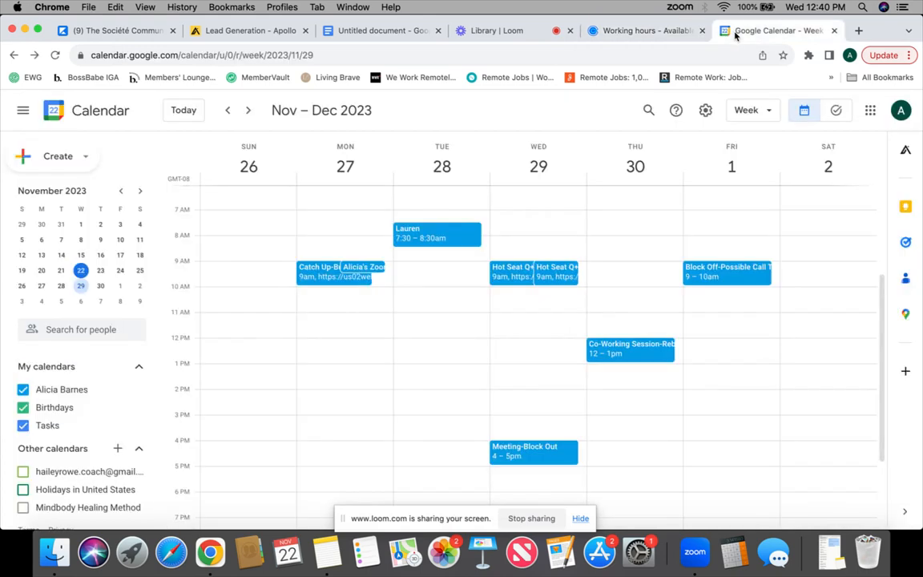
{"action": "left_click", "coordinate": [248, 112]}
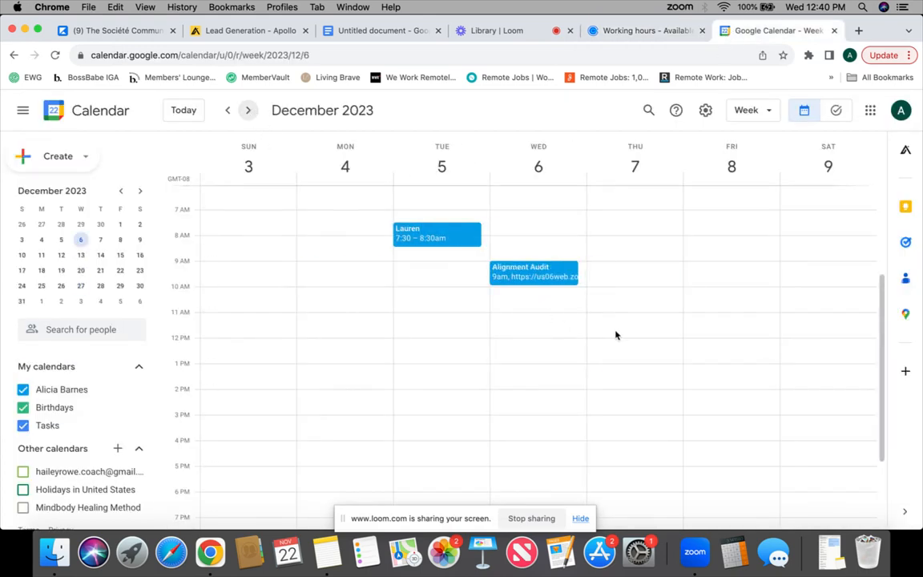
{"action": "left_click", "coordinate": [632, 348]}
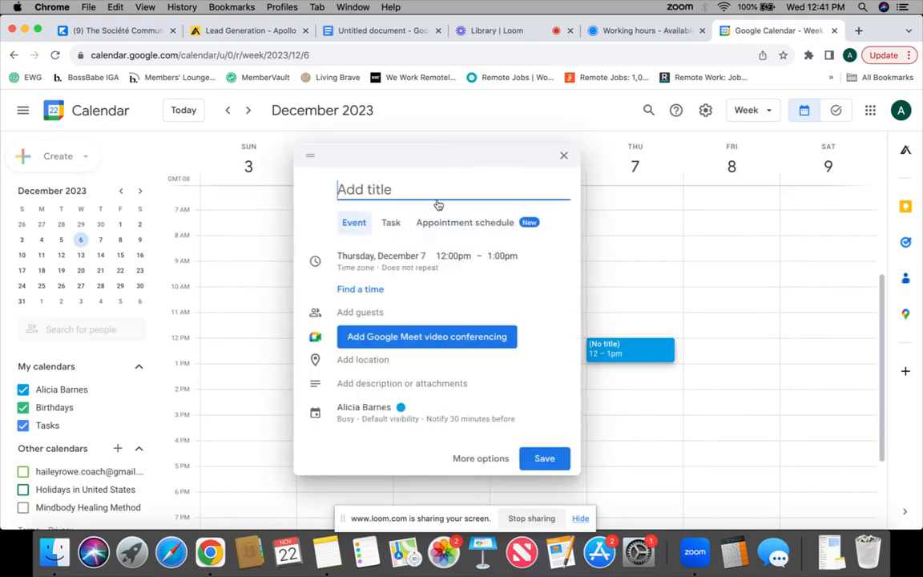
{"action": "type", "text": "Co-Wo"}
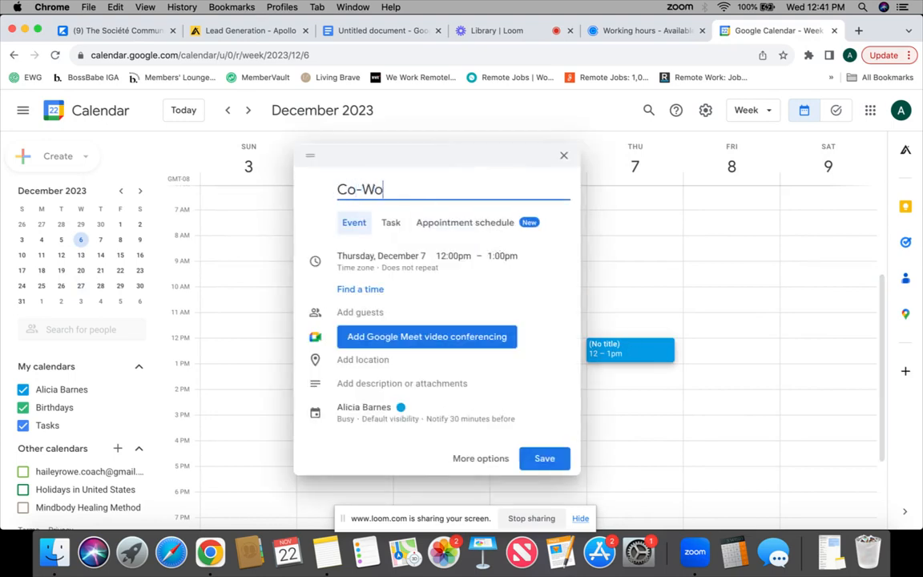
{"action": "type", "text": "rking-Rebecca"}
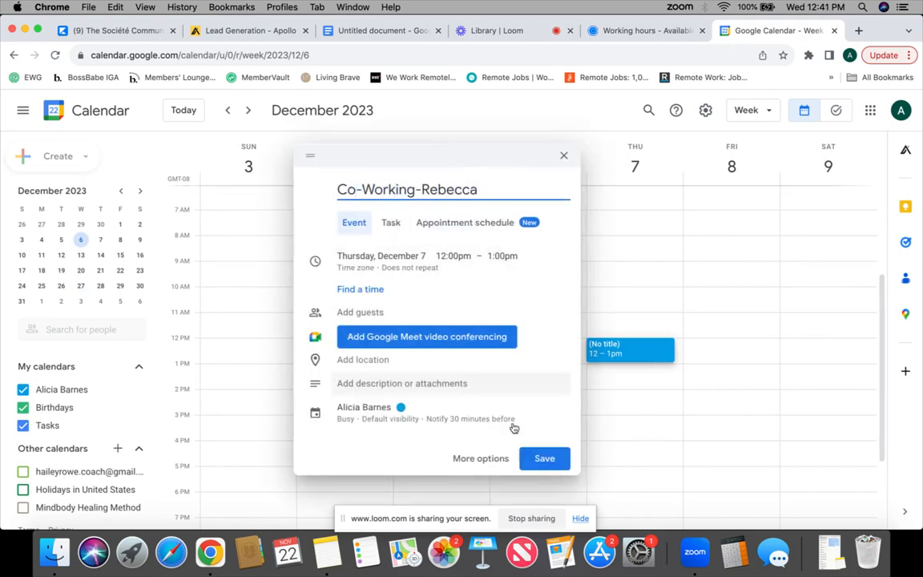
{"action": "left_click", "coordinate": [542, 457]}
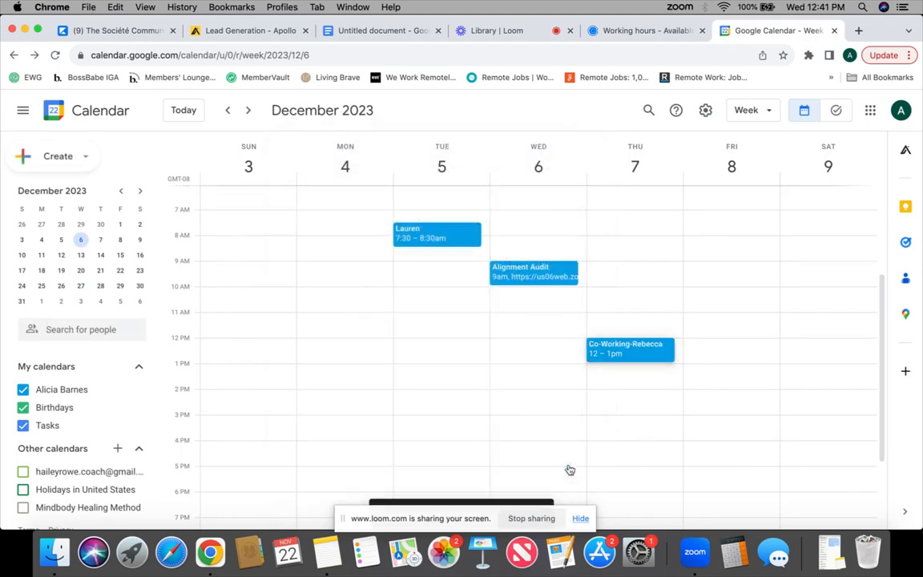
Create and save a Google Calendar event titled "Block Off-Possible Call" on Friday, December 8 from 9:00am to 10:00am.
{"action": "left_click", "coordinate": [715, 273]}
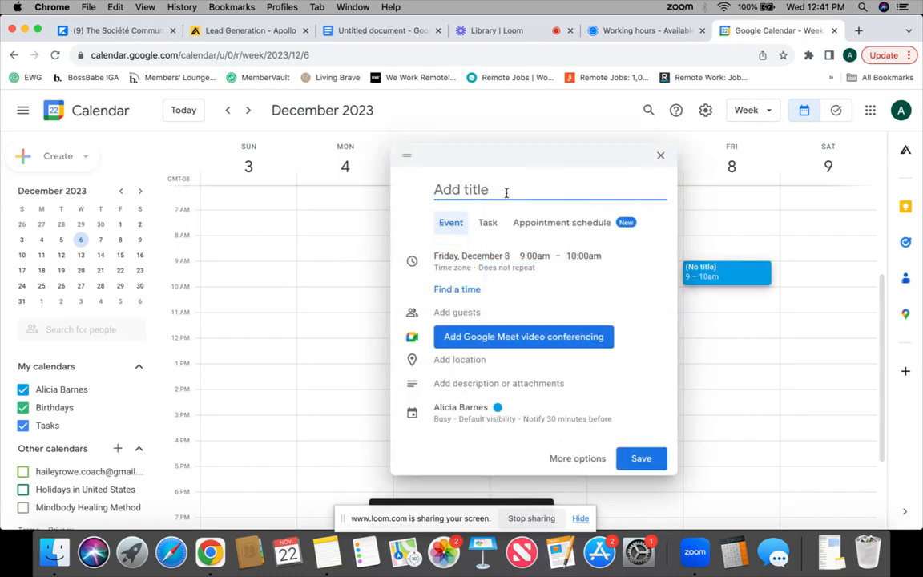
{"action": "type", "text": "B"}
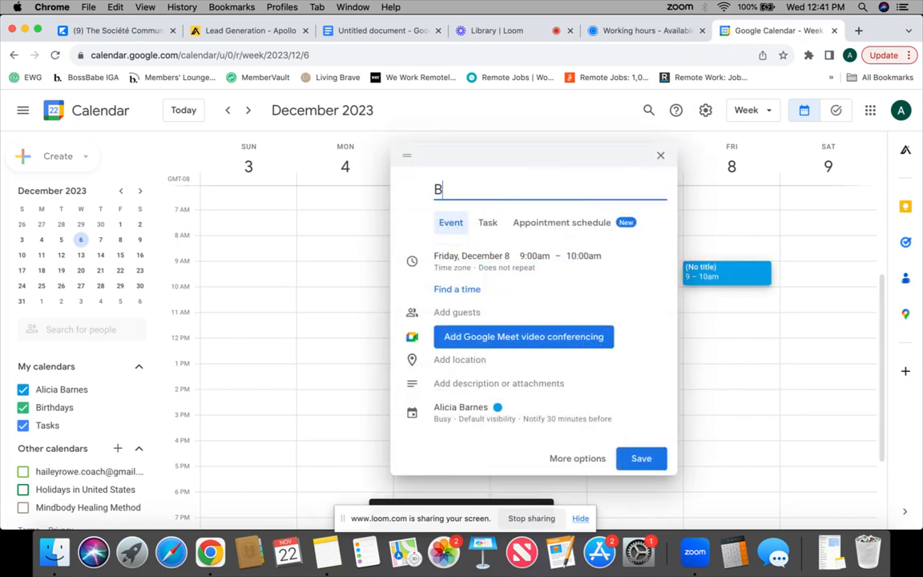
{"action": "type", "text": "lock Off"}
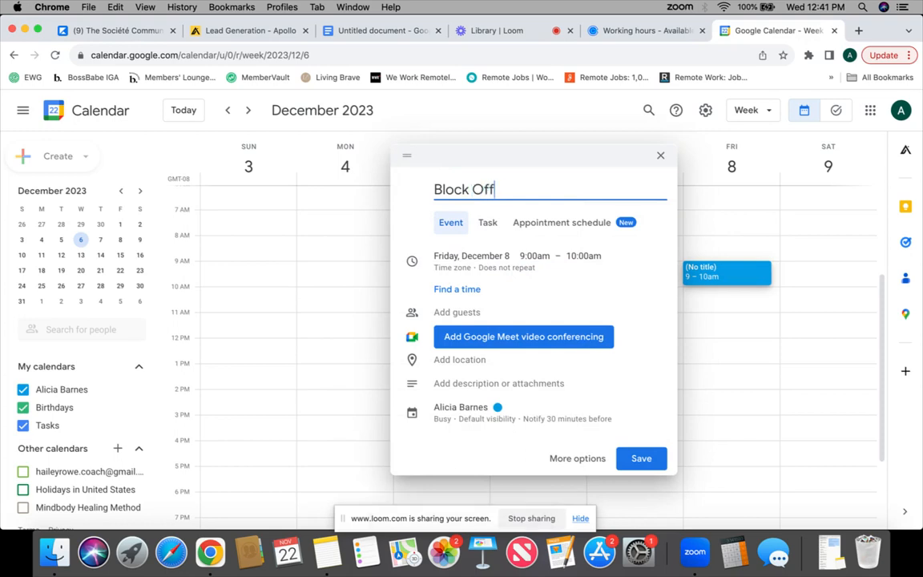
{"action": "type", "text": "-Possbil"}
{"action": "type", "text": "e"}
{"action": "key", "text": "BackSpace"}
{"action": "key", "text": "BackSpace"}
{"action": "key", "text": "BackSpace"}
{"action": "key", "text": "BackSpace"}
{"action": "type", "text": "ible Cal"}
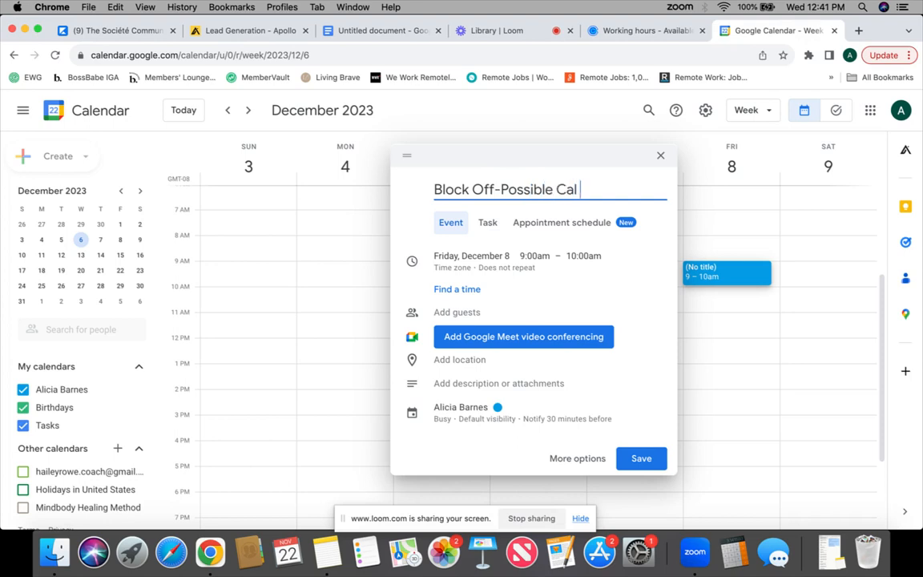
{"action": "left_click", "coordinate": [640, 457]}
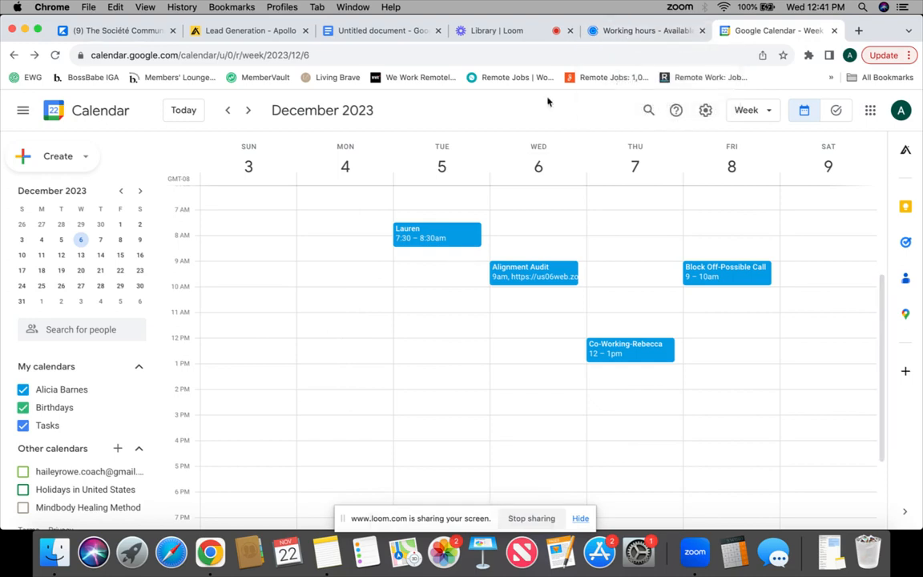
Switch to Calendly and apply date-specific hours of 9:00am–5:00pm for December 5.
{"action": "left_click", "coordinate": [624, 32]}
{"action": "left_click", "coordinate": [618, 244]}
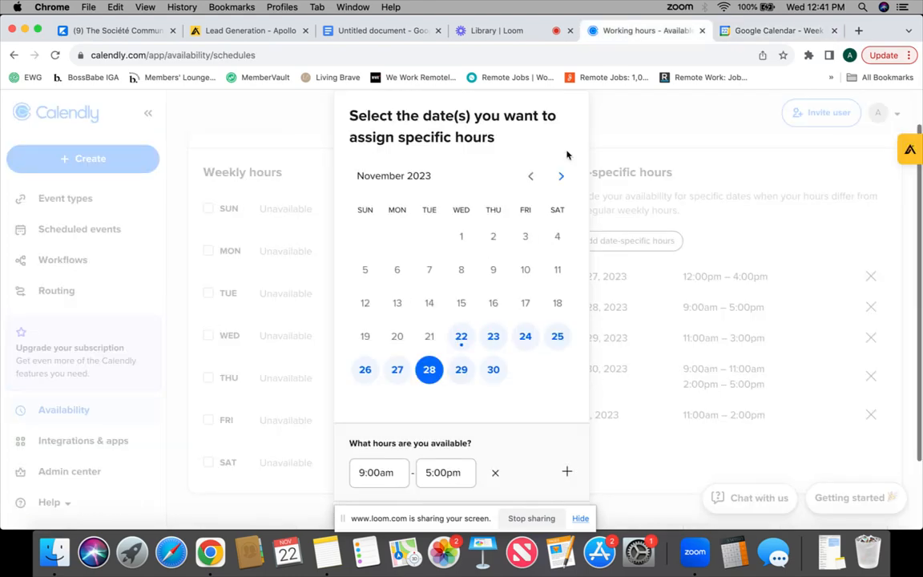
{"action": "left_click", "coordinate": [561, 176]}
{"action": "left_click", "coordinate": [429, 272]}
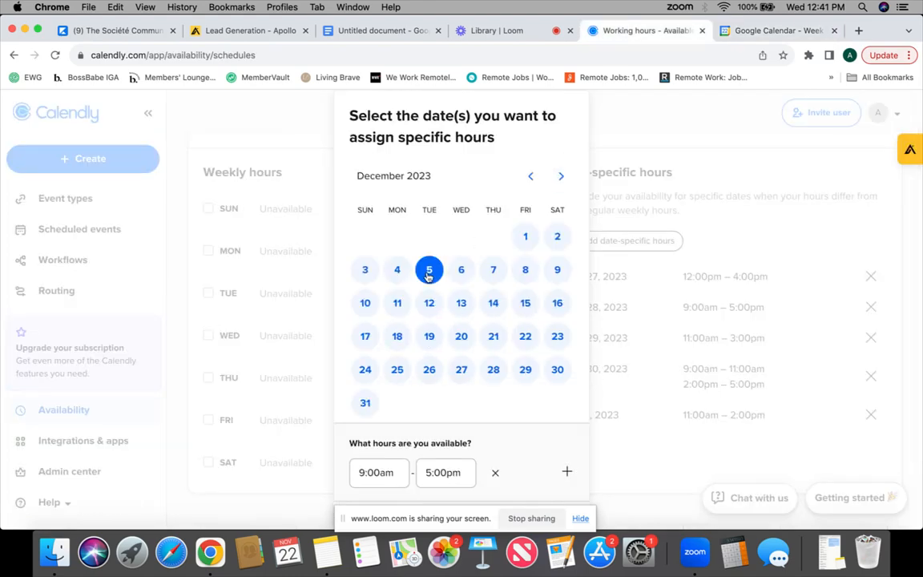
{"action": "scroll", "coordinate": [497, 384], "scroll_direction": "down", "scroll_amount": 2}
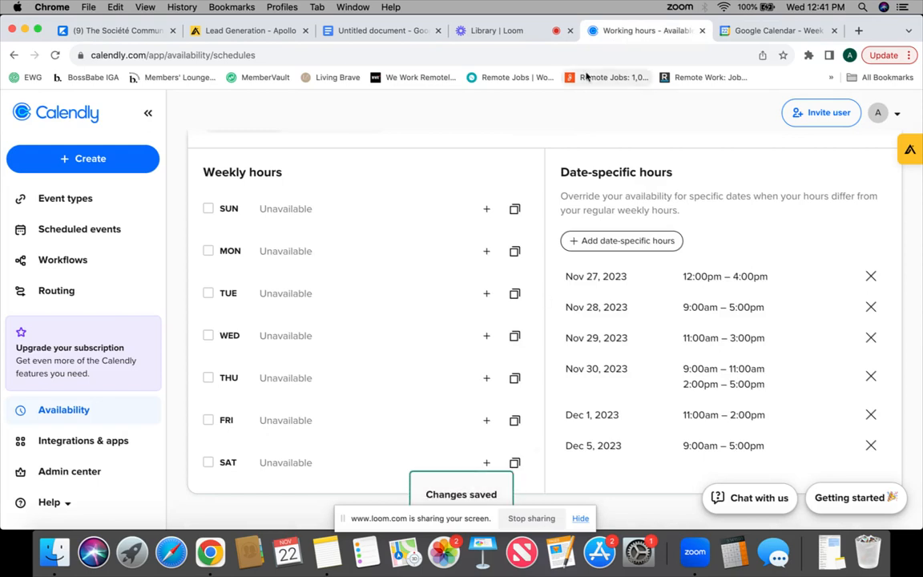
Check Wednesday, December 6 in Google Calendar, and select that date for new date-specific hours in Calendly.
{"action": "left_click", "coordinate": [770, 31]}
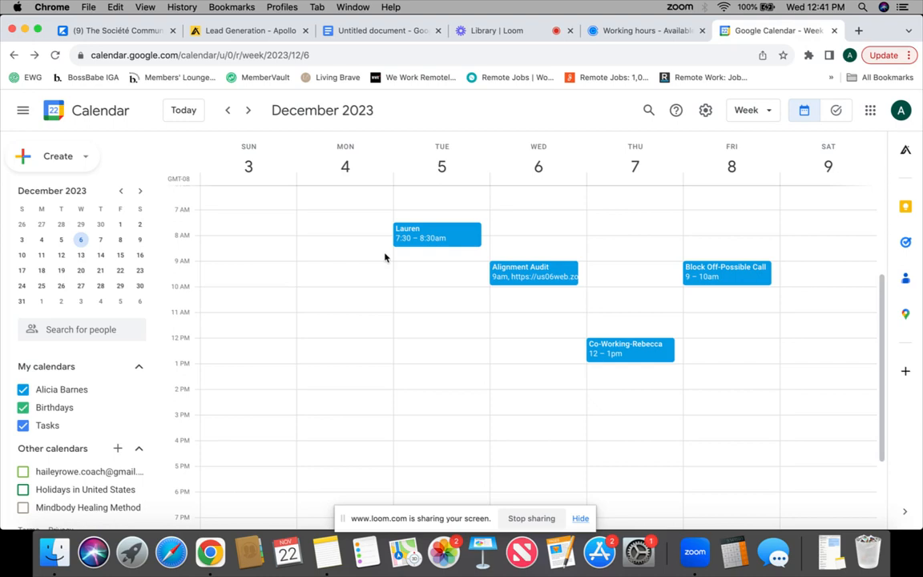
{"action": "scroll", "coordinate": [547, 308], "scroll_direction": "down", "scroll_amount": 1}
{"action": "scroll", "coordinate": [545, 307], "scroll_direction": "down", "scroll_amount": 1}
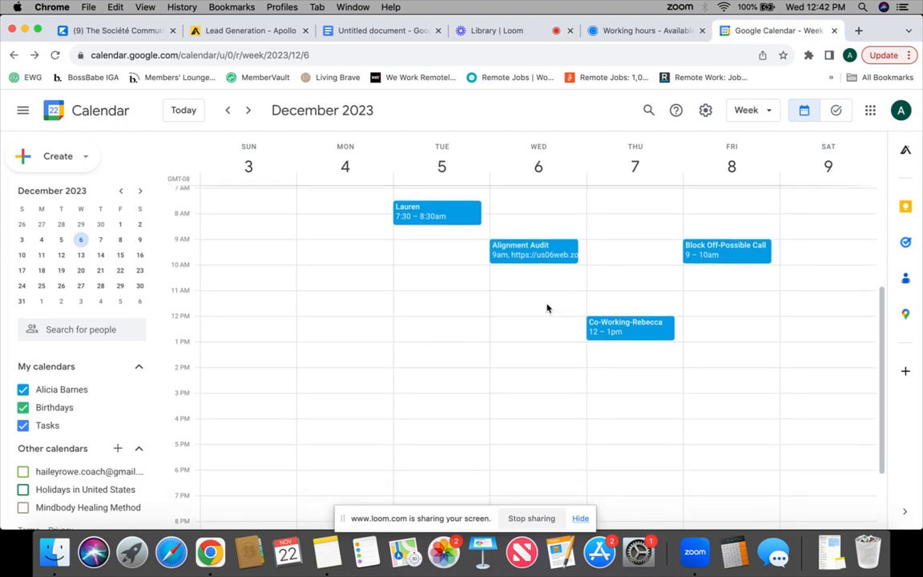
{"action": "scroll", "coordinate": [540, 302], "scroll_direction": "down", "scroll_amount": 1}
{"action": "scroll", "coordinate": [540, 303], "scroll_direction": "down", "scroll_amount": 1}
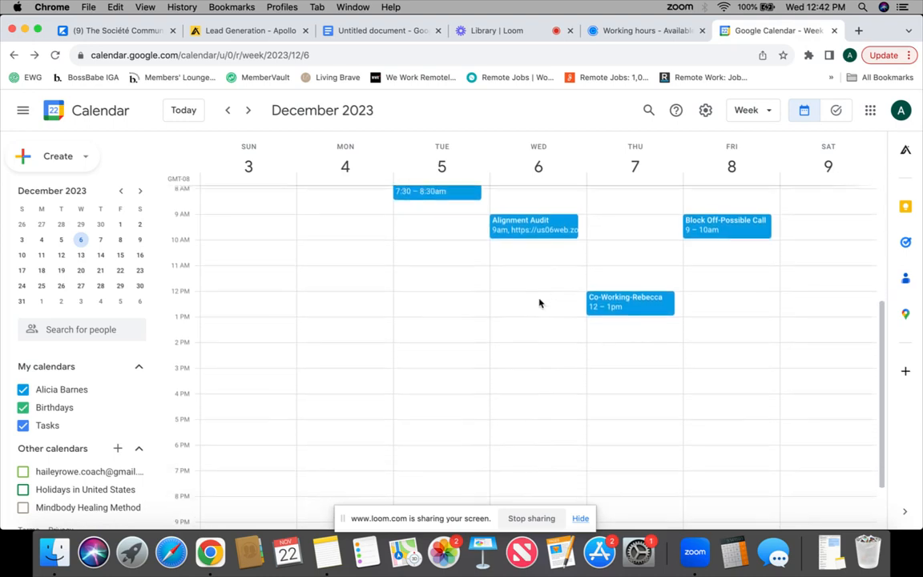
{"action": "left_click", "coordinate": [643, 30]}
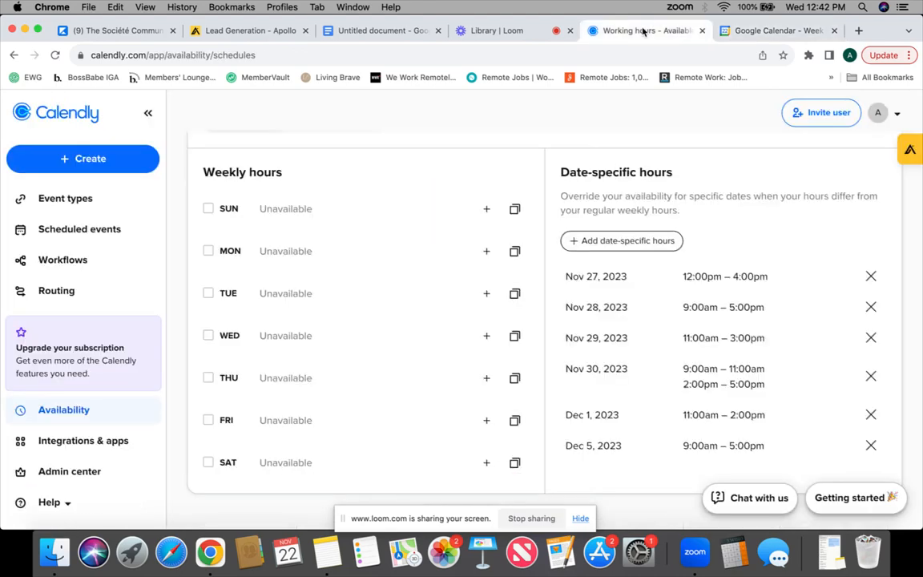
{"action": "left_click", "coordinate": [626, 241]}
{"action": "left_click", "coordinate": [561, 220]}
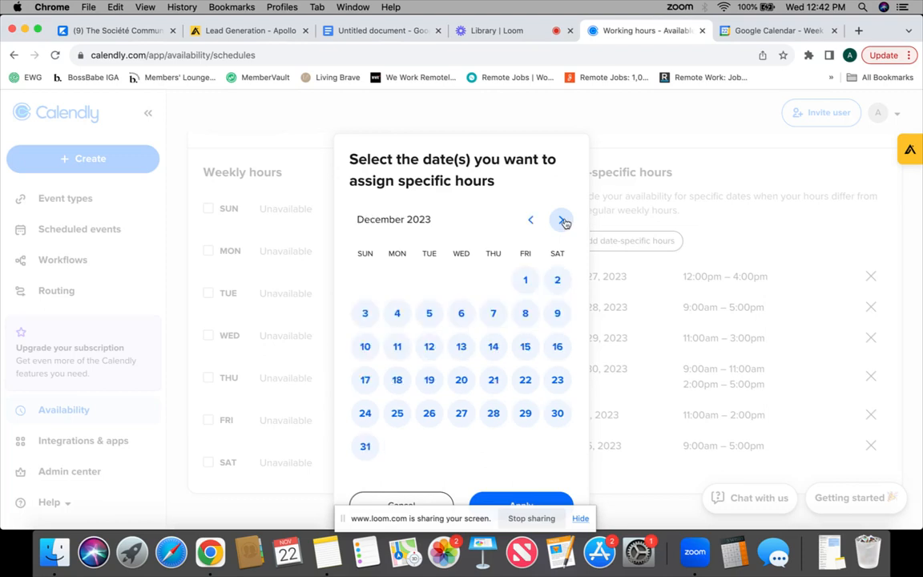
{"action": "left_click", "coordinate": [461, 320]}
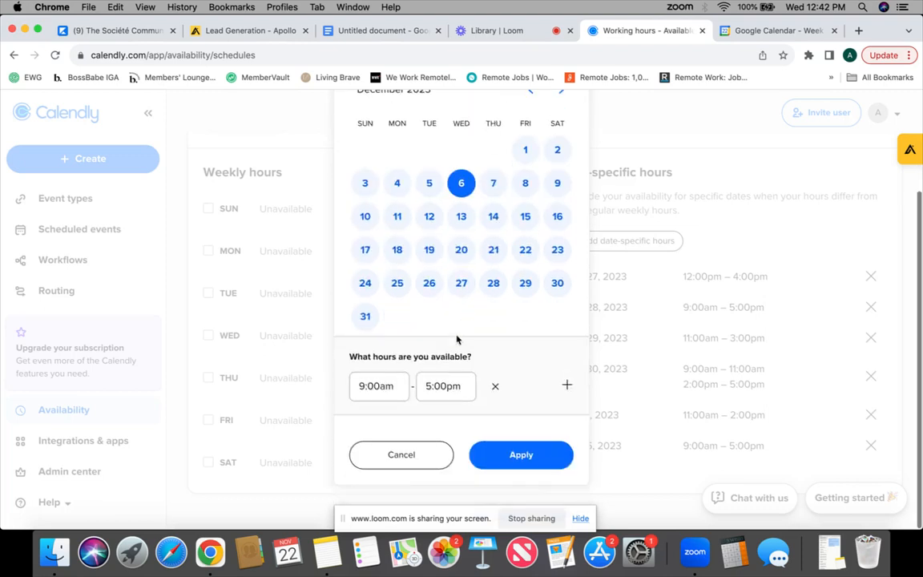
Set the December 6 availability to 11:00am–4:00pm and apply it.
{"action": "left_click_drag", "start_coordinate": [398, 386], "coordinate": [332, 386]}
{"action": "type", "text": "11"}
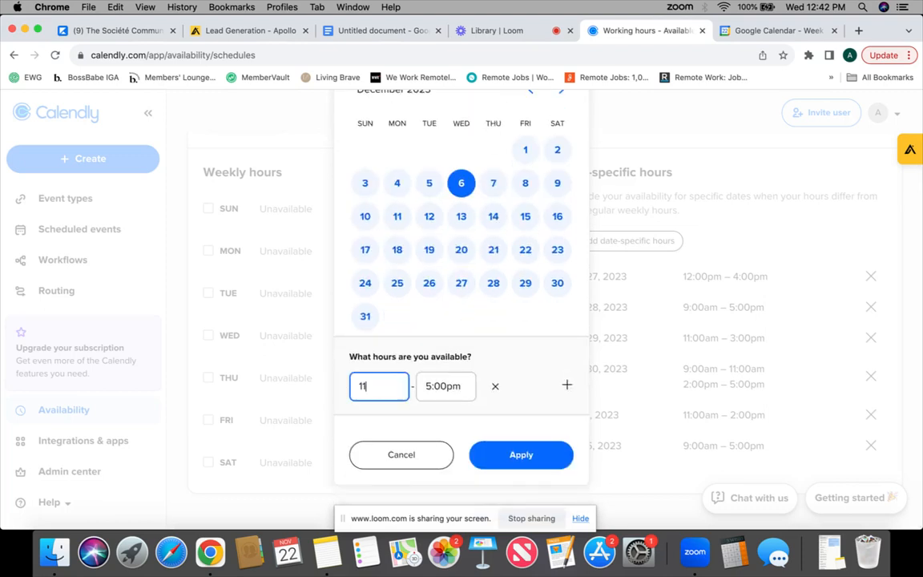
{"action": "type", "text": ":00am"}
{"action": "left_click", "coordinate": [458, 385]}
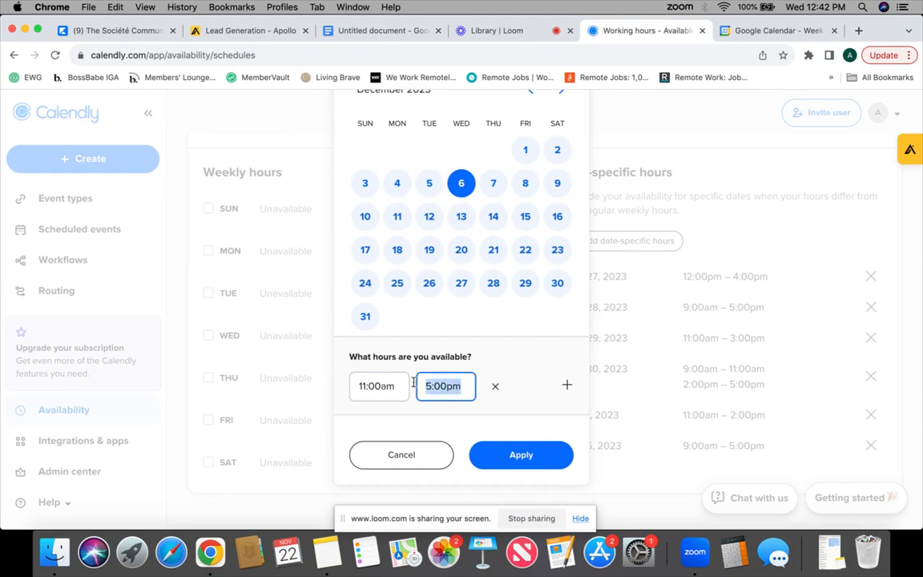
{"action": "type", "text": "4pm"}
{"action": "left_click", "coordinate": [538, 457]}
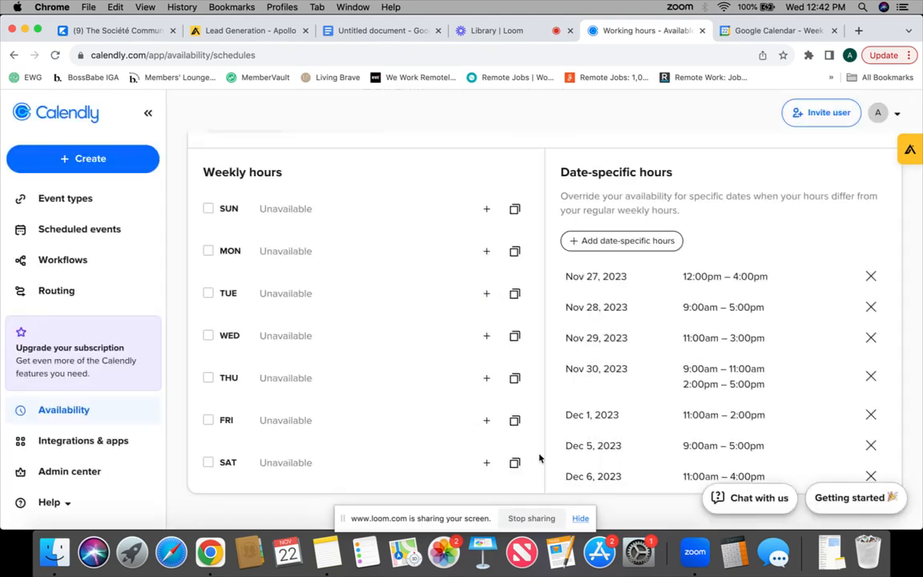
Select December 7 for new date-specific hours in Calendly, and check that Thursday in Google Calendar.
{"action": "scroll", "coordinate": [665, 312], "scroll_direction": "down", "scroll_amount": 1}
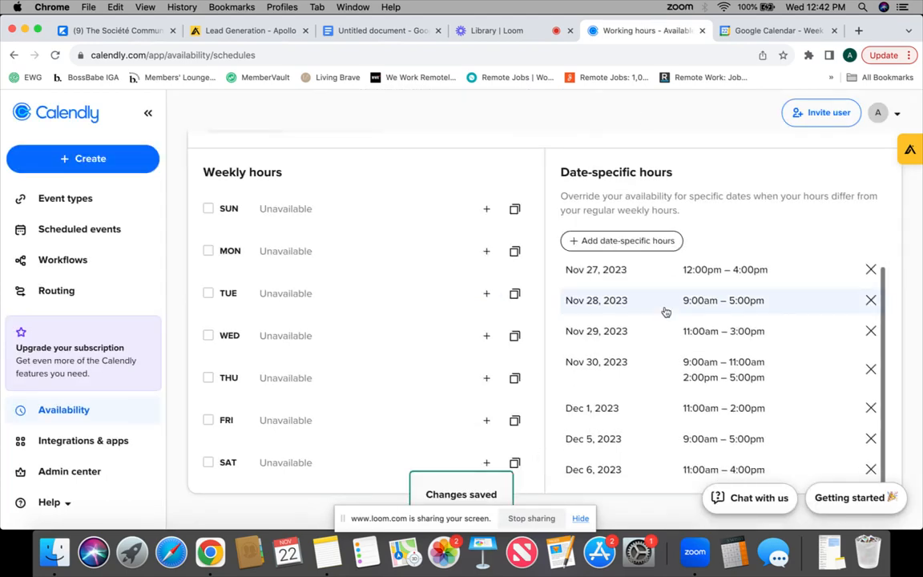
{"action": "left_click", "coordinate": [633, 242]}
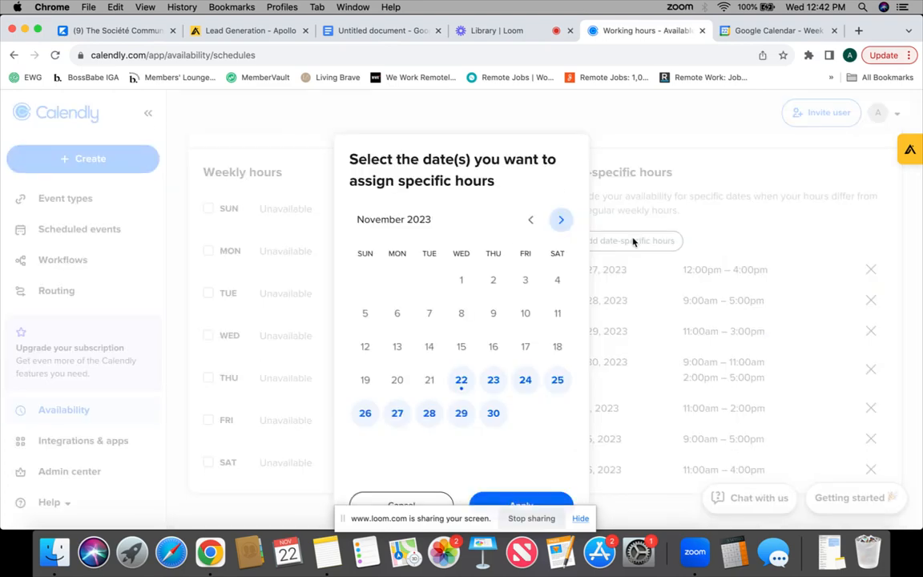
{"action": "left_click", "coordinate": [561, 218]}
{"action": "left_click", "coordinate": [493, 313]}
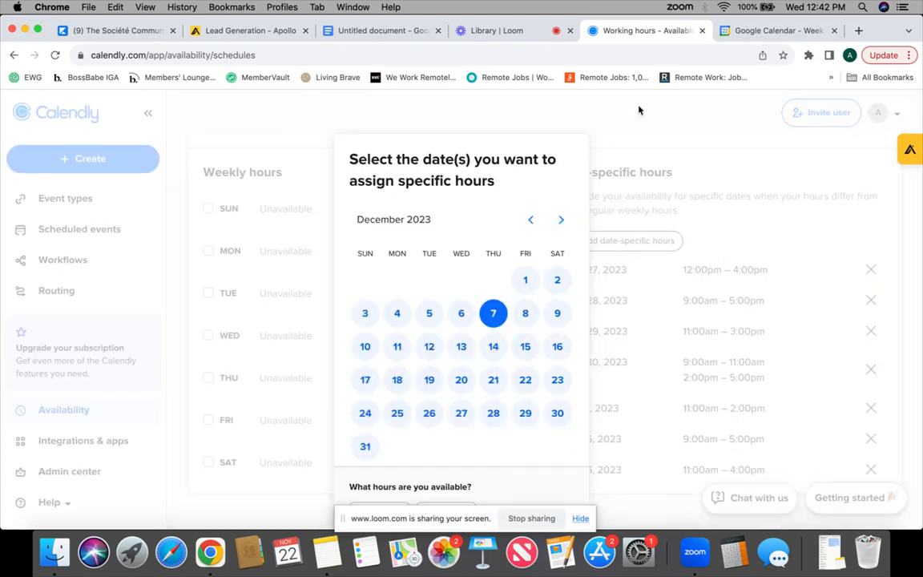
{"action": "left_click", "coordinate": [741, 31]}
{"action": "left_click", "coordinate": [649, 30]}
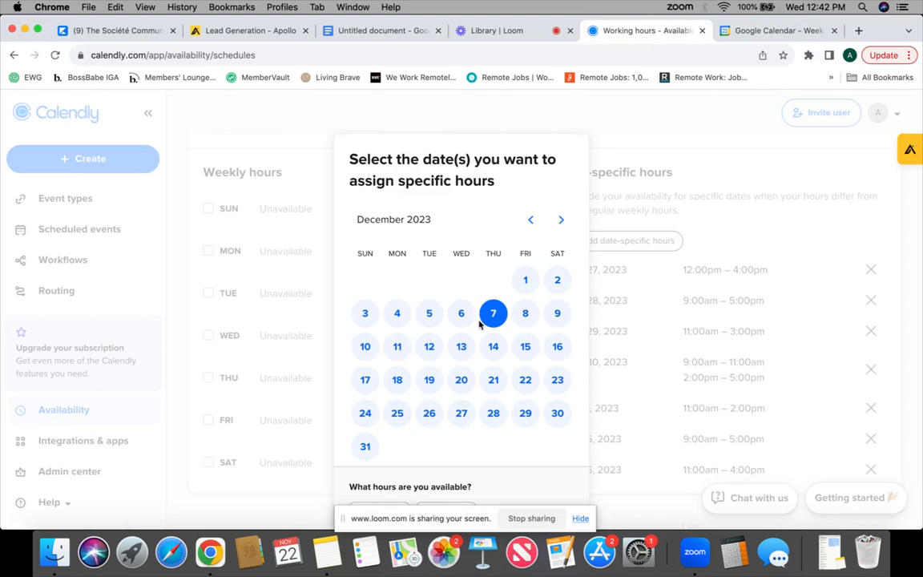
Set December 7's first time range to 9:00am–11:00am, and add a second range from 1pm to 2pm.
{"action": "scroll", "coordinate": [481, 322], "scroll_direction": "down", "scroll_amount": 3}
{"action": "left_click_drag", "start_coordinate": [469, 412], "coordinate": [414, 411]}
{"action": "type", "text": "11am"}
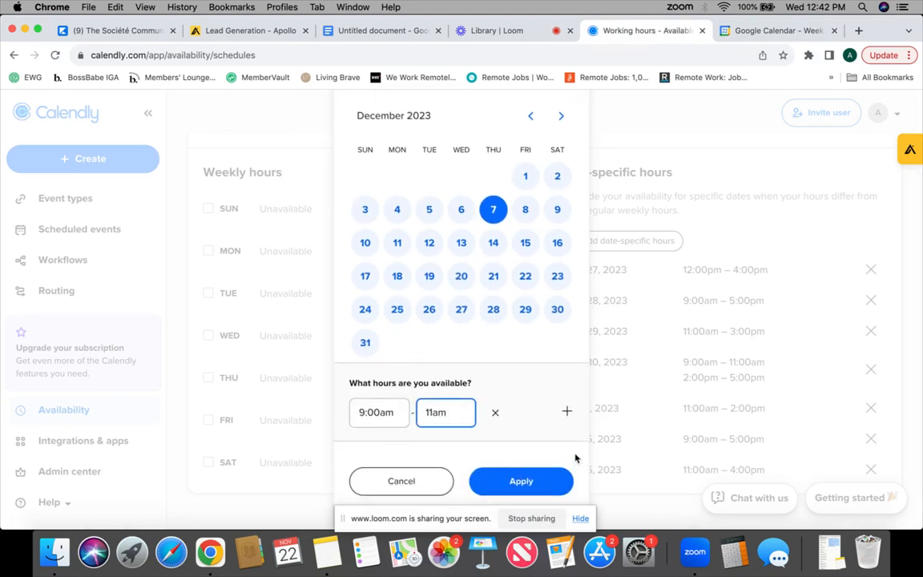
{"action": "left_click", "coordinate": [567, 412]}
{"action": "left_click_drag", "start_coordinate": [402, 447], "coordinate": [342, 441]}
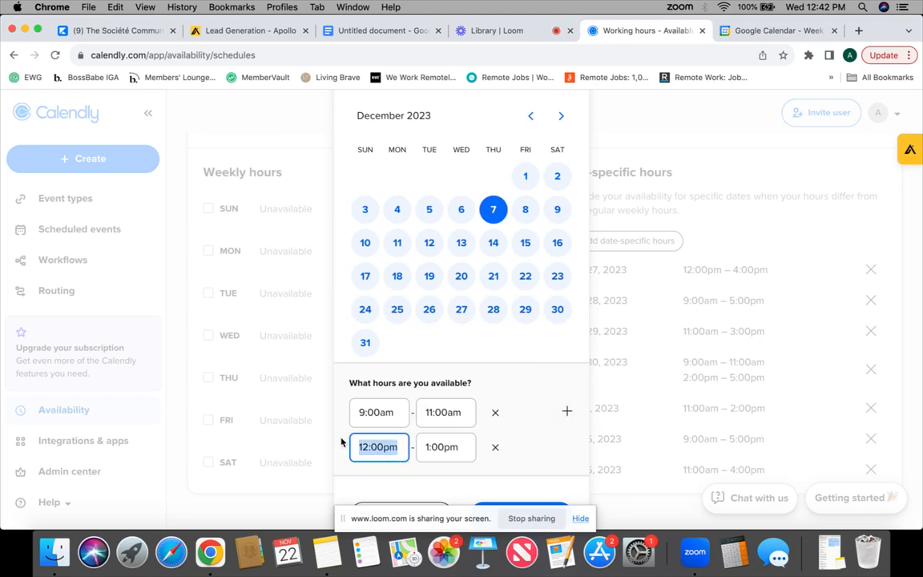
{"action": "type", "text": "1pm"}
{"action": "left_click_drag", "start_coordinate": [459, 448], "coordinate": [319, 448]}
{"action": "type", "text": "2p"}
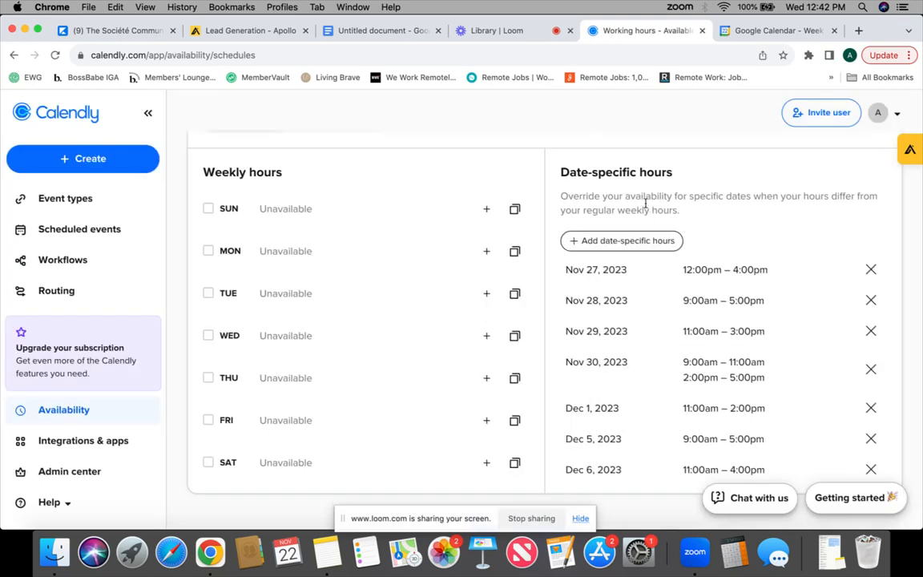
Add date-specific hours for December 8 from 11am to 2pm in Calendly and apply them.
{"action": "left_click", "coordinate": [640, 241]}
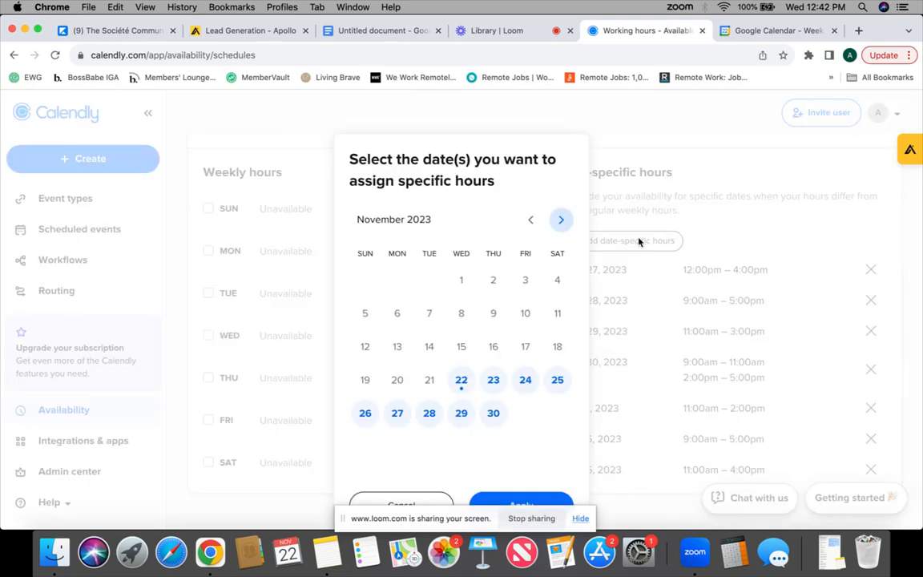
{"action": "left_click", "coordinate": [560, 219]}
{"action": "left_click", "coordinate": [523, 314]}
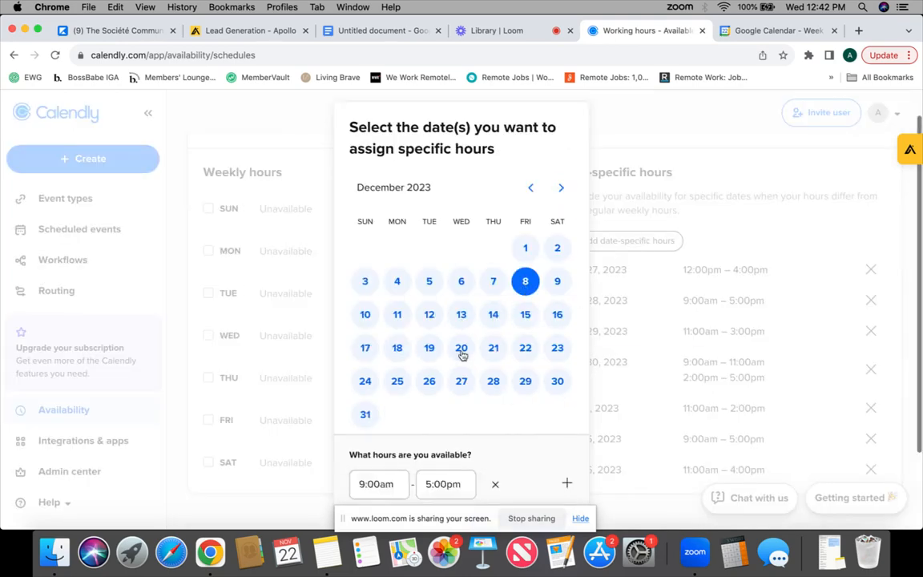
{"action": "scroll", "coordinate": [433, 360], "scroll_direction": "down", "scroll_amount": 3}
{"action": "left_click_drag", "start_coordinate": [404, 384], "coordinate": [342, 387]}
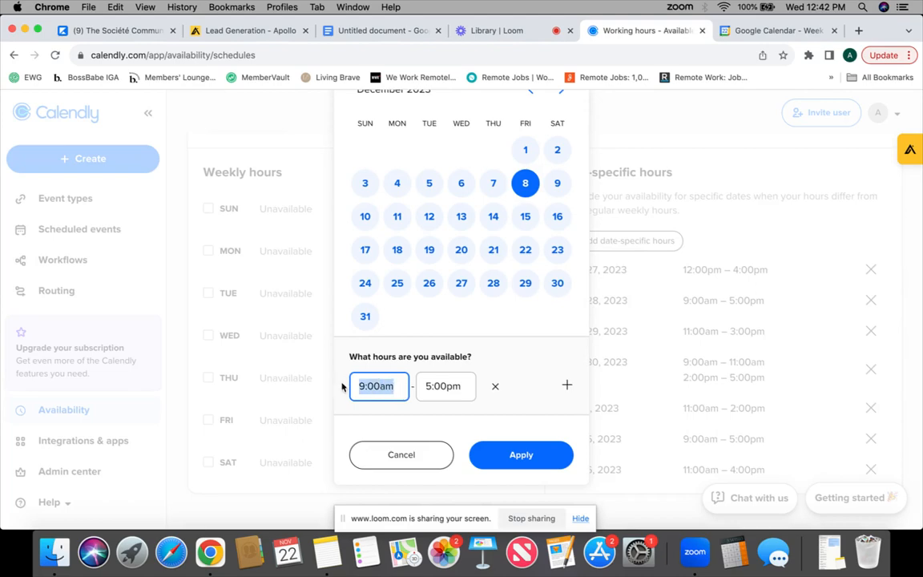
{"action": "type", "text": "11am"}
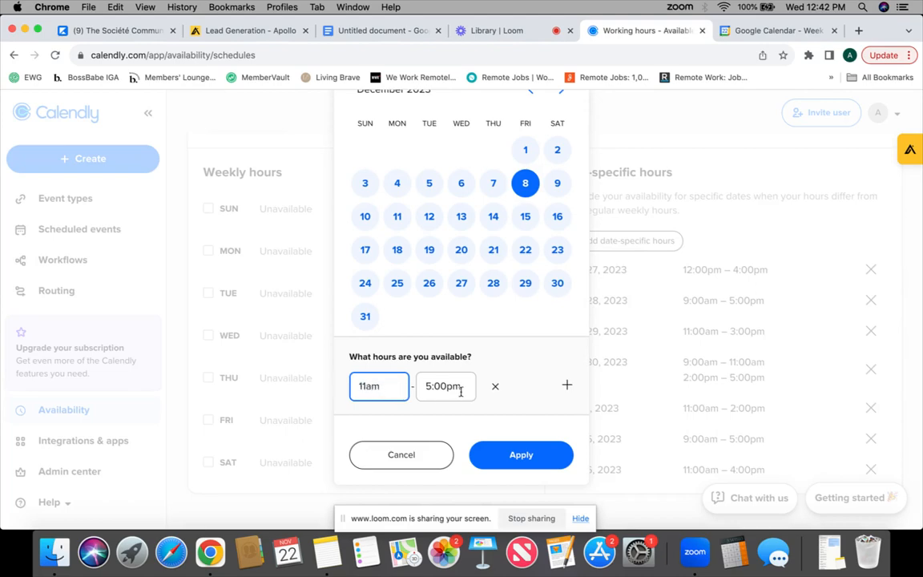
{"action": "left_click_drag", "start_coordinate": [439, 385], "coordinate": [418, 384]}
{"action": "type", "text": "2pm"}
{"action": "left_click", "coordinate": [522, 455]}
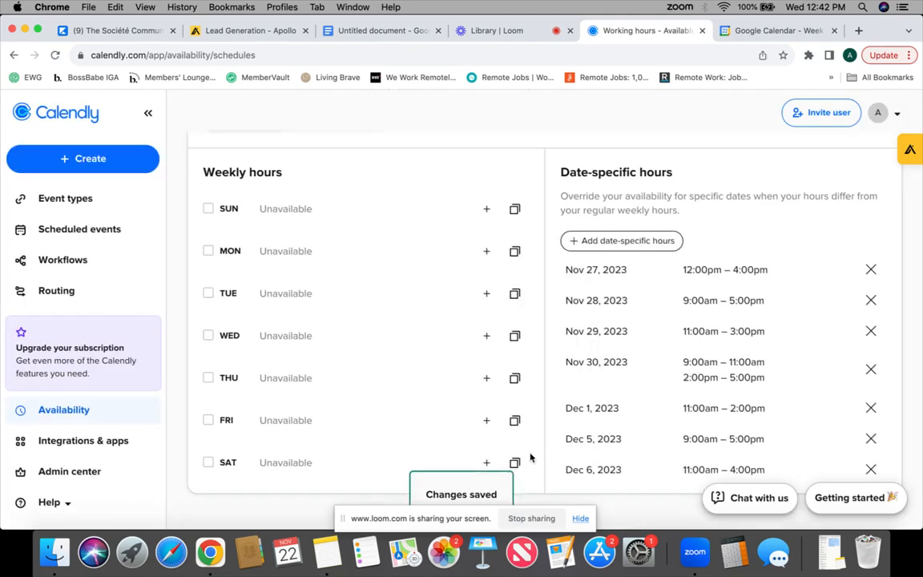
Switch to Apollo, review the Lead Generation sequence's steps and statistics, and open the home control center.
{"action": "left_click", "coordinate": [260, 35]}
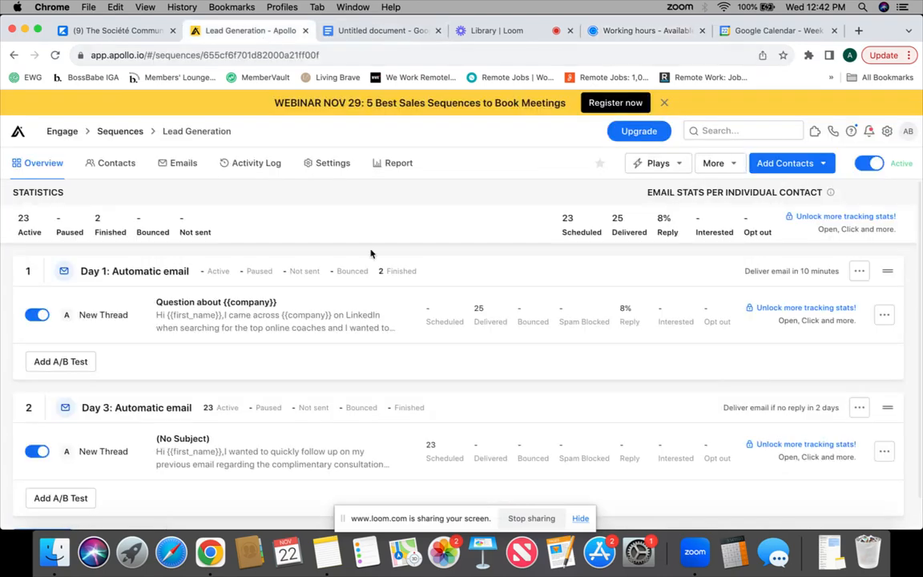
{"action": "scroll", "coordinate": [370, 253], "scroll_direction": "down", "scroll_amount": 1}
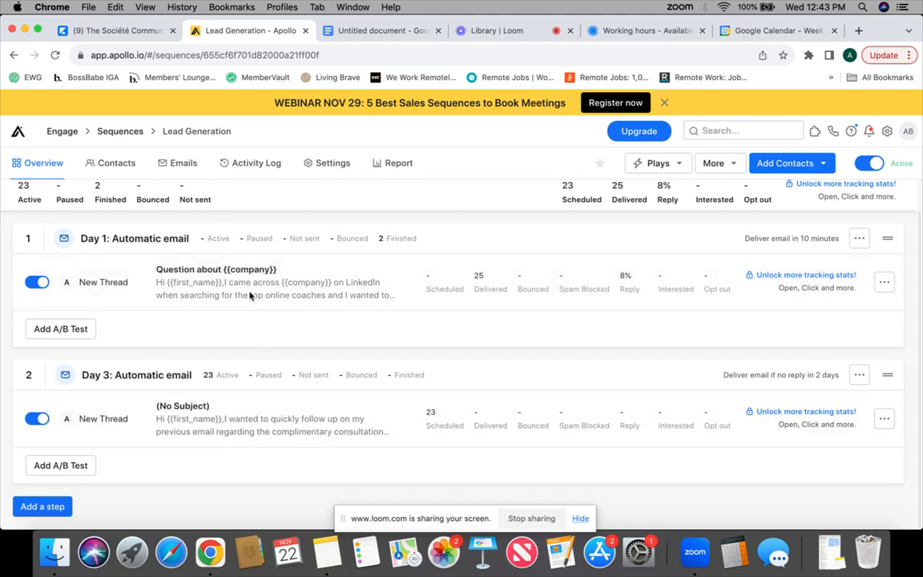
{"action": "scroll", "coordinate": [249, 272], "scroll_direction": "up", "scroll_amount": 1}
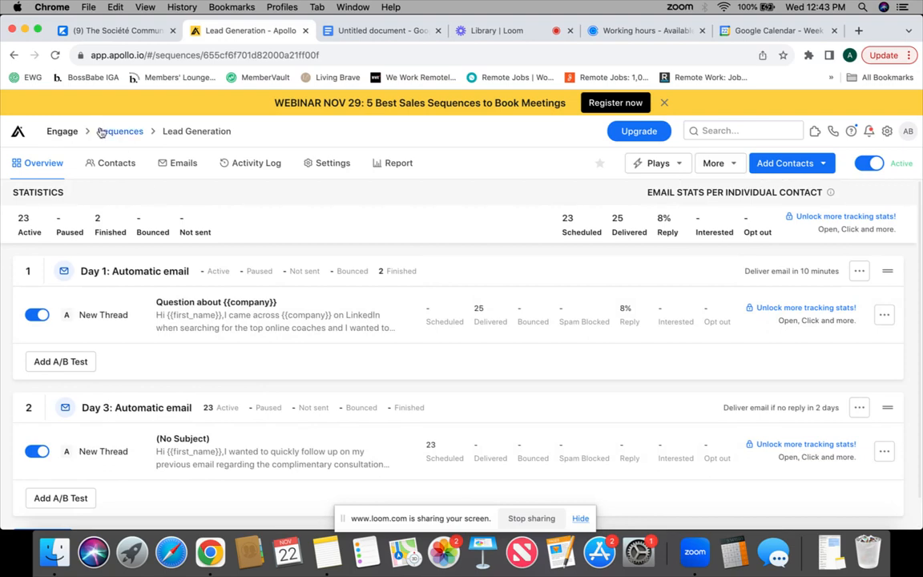
{"action": "left_click", "coordinate": [18, 134]}
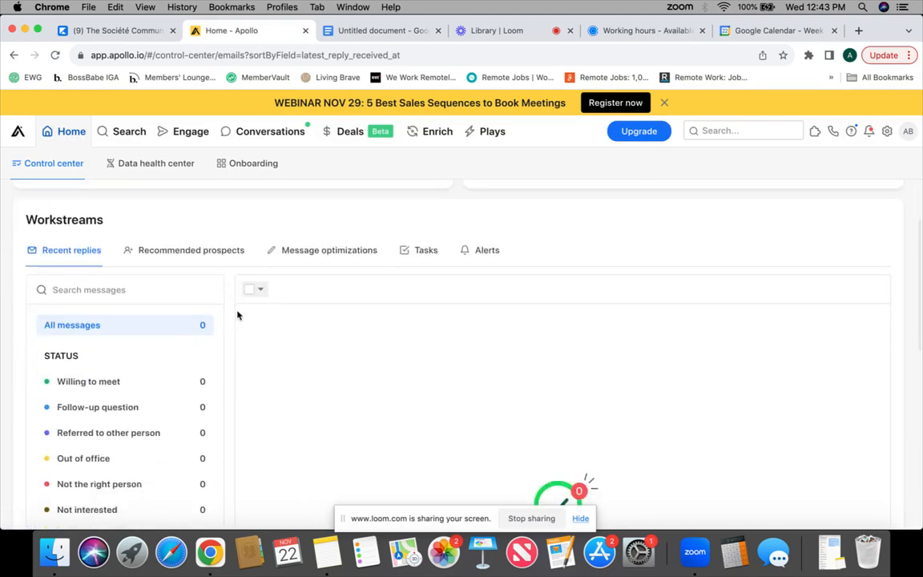
Open the people search, dismiss the signals introduction, and filter by the Coaches for Program persona.
{"action": "mouse_move", "coordinate": [139, 138]}
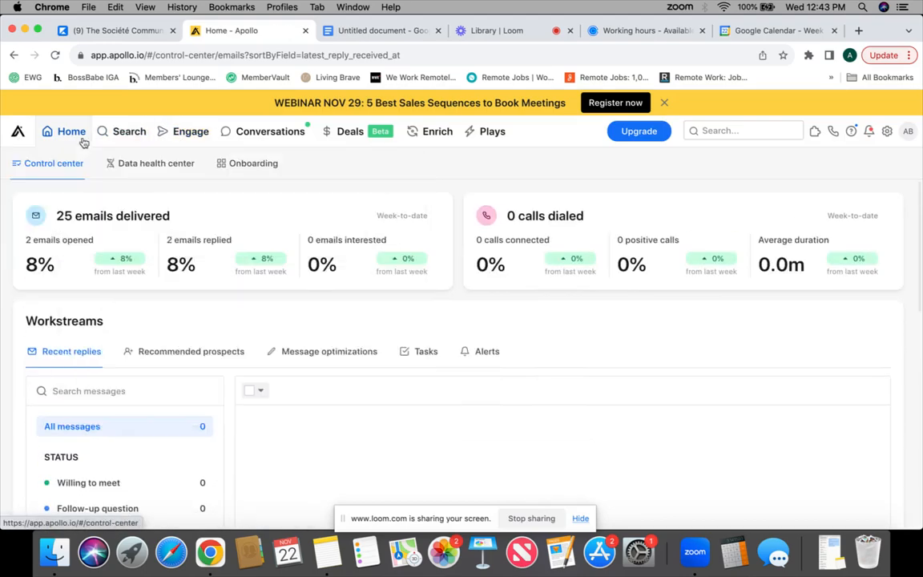
{"action": "left_click", "coordinate": [125, 196]}
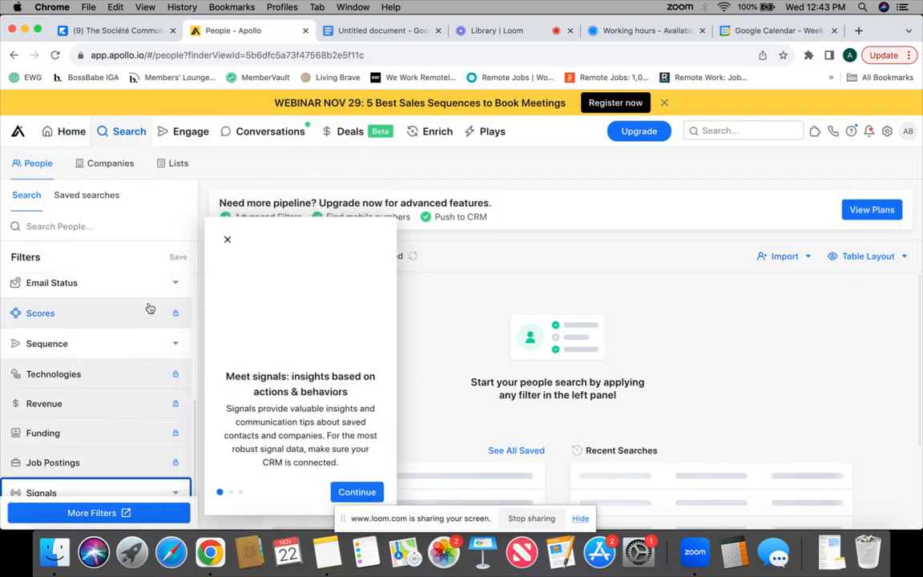
{"action": "mouse_move", "coordinate": [149, 308]}
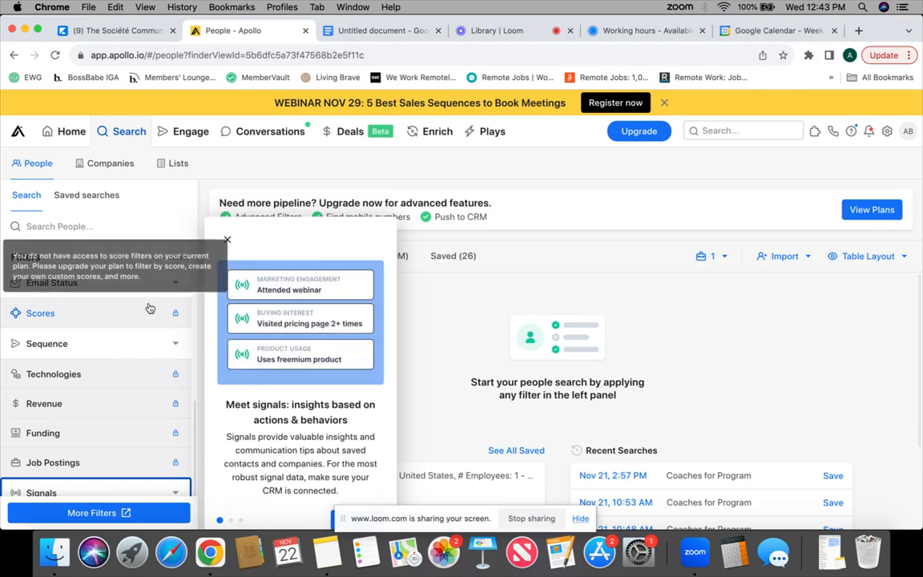
{"action": "left_click", "coordinate": [227, 240]}
{"action": "mouse_move", "coordinate": [95, 325]}
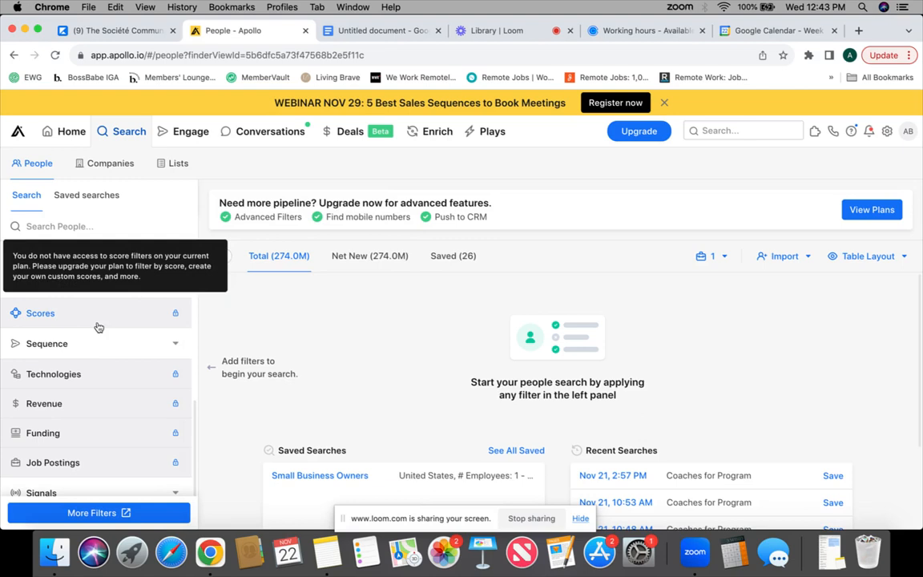
{"action": "scroll", "coordinate": [98, 326], "scroll_direction": "down", "scroll_amount": 1}
{"action": "scroll", "coordinate": [126, 325], "scroll_direction": "up", "scroll_amount": 10}
{"action": "scroll", "coordinate": [124, 323], "scroll_direction": "down", "scroll_amount": 2}
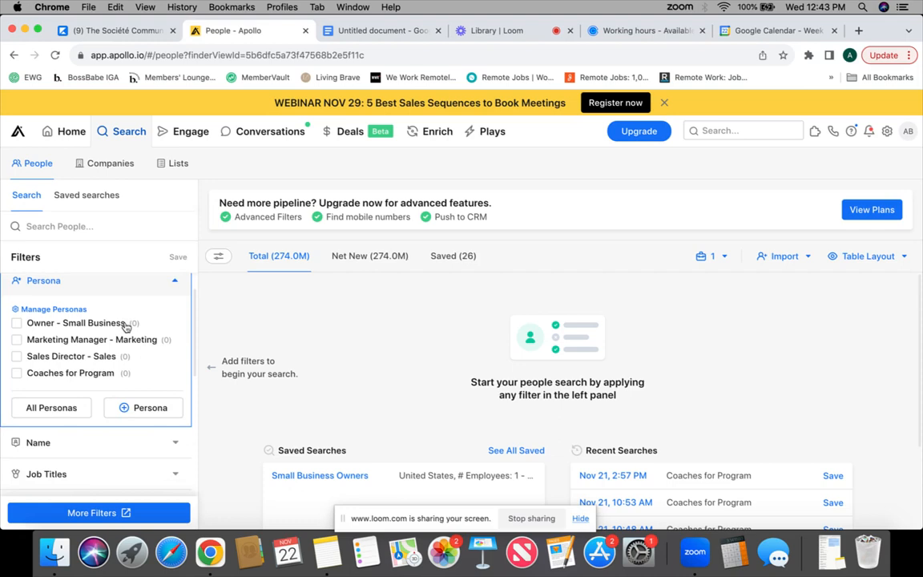
{"action": "left_click", "coordinate": [15, 381]}
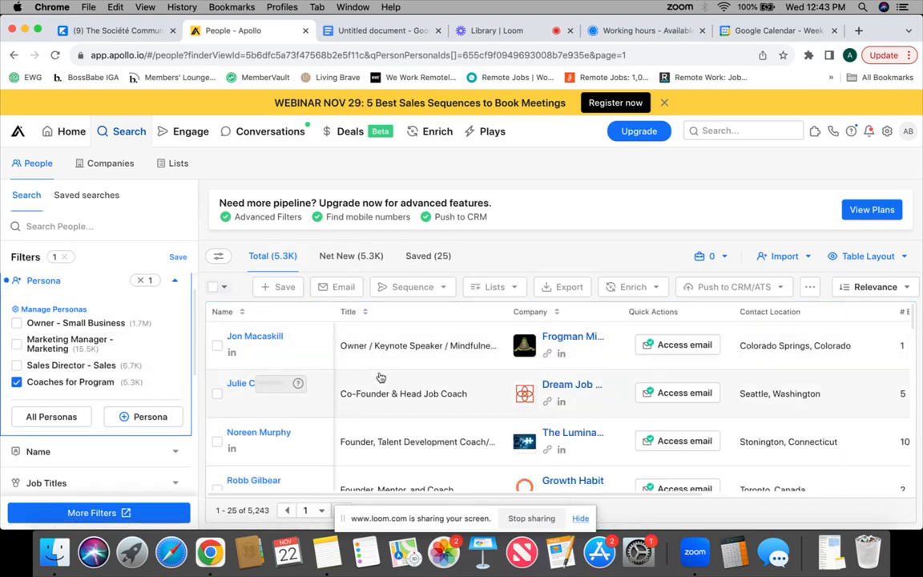
Select every person on the first page of results individually, and close the contact profile opened along the way.
{"action": "left_click", "coordinate": [217, 346]}
{"action": "left_click", "coordinate": [217, 393]}
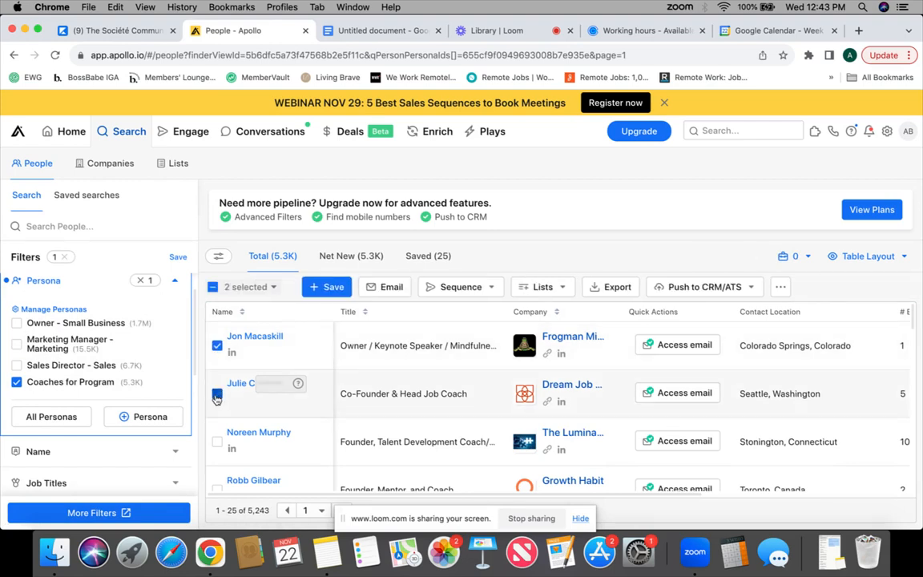
{"action": "scroll", "coordinate": [216, 396], "scroll_direction": "down", "scroll_amount": 1}
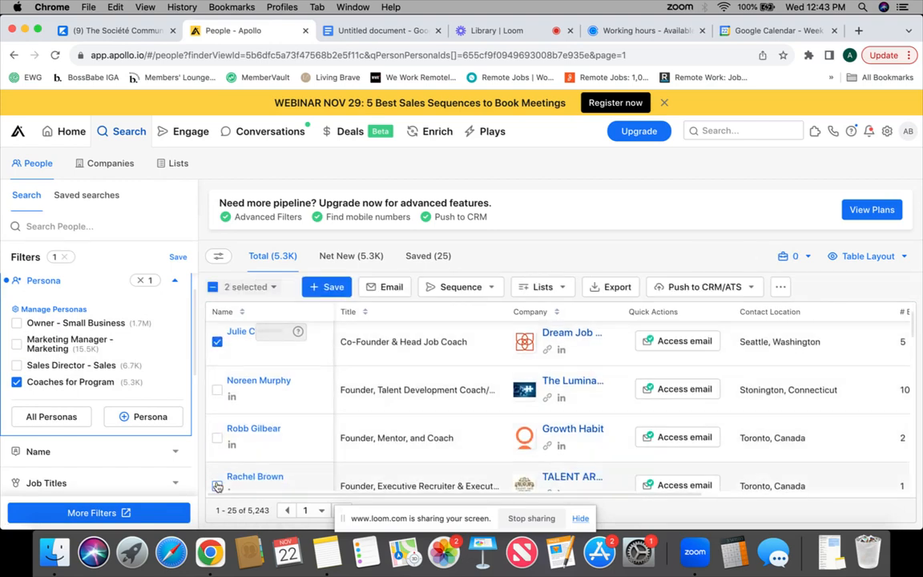
{"action": "left_click", "coordinate": [217, 486]}
{"action": "left_click", "coordinate": [217, 437]}
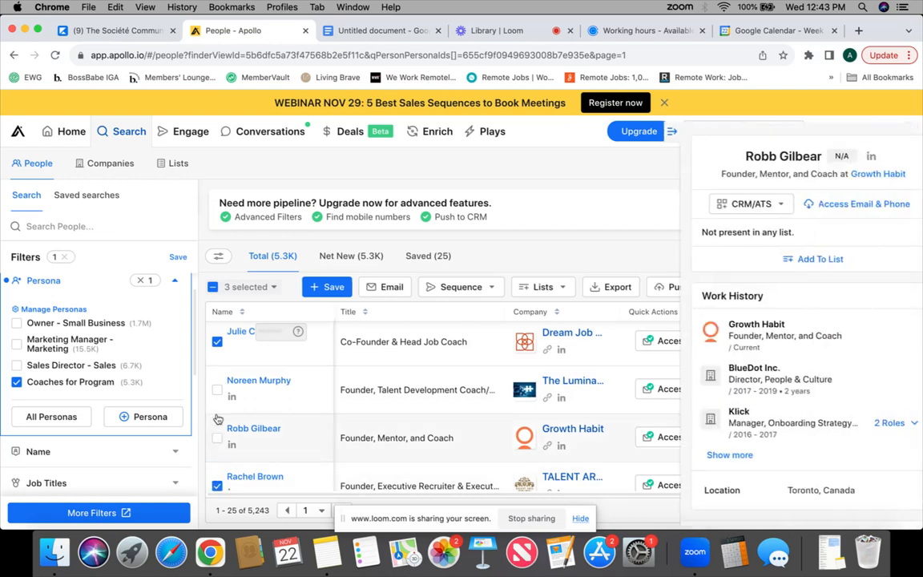
{"action": "left_click", "coordinate": [217, 390]}
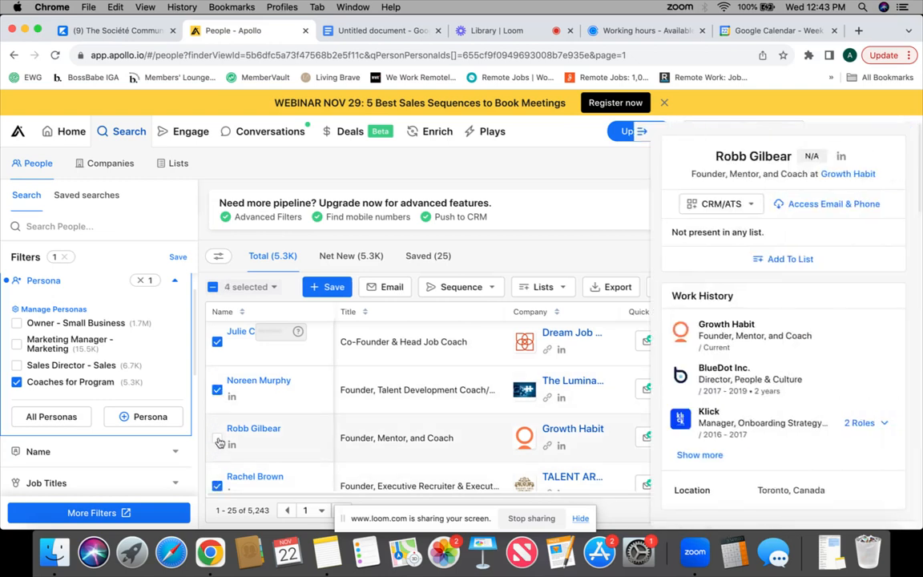
{"action": "left_click", "coordinate": [217, 437]}
{"action": "scroll", "coordinate": [270, 438], "scroll_direction": "down", "scroll_amount": 2}
{"action": "scroll", "coordinate": [270, 438], "scroll_direction": "down", "scroll_amount": 1}
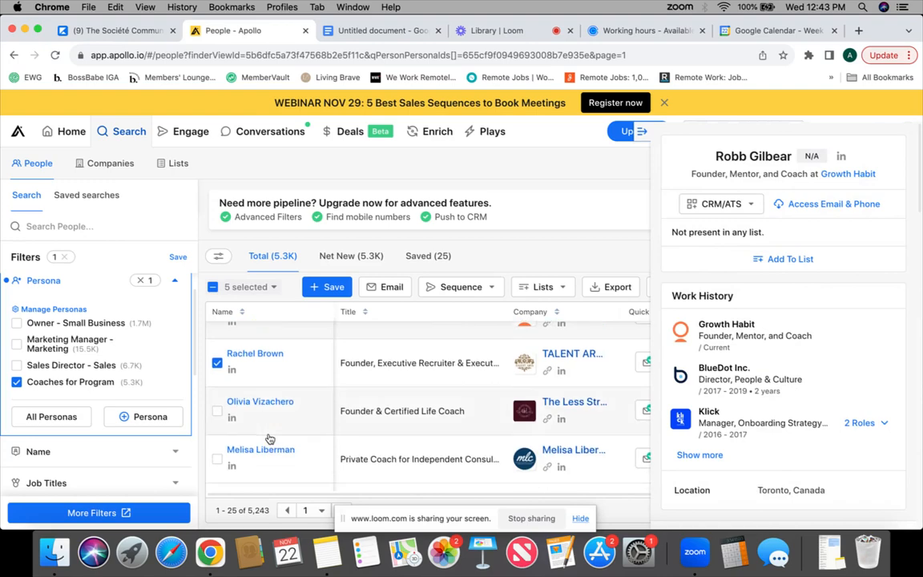
{"action": "left_click", "coordinate": [217, 473]}
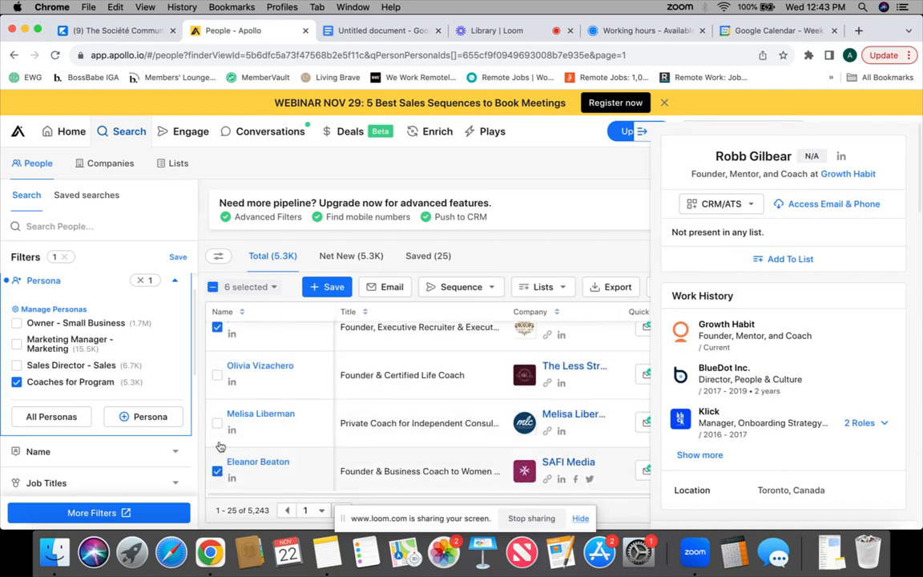
{"action": "left_click", "coordinate": [217, 429]}
{"action": "scroll", "coordinate": [217, 429], "scroll_direction": "down", "scroll_amount": 1}
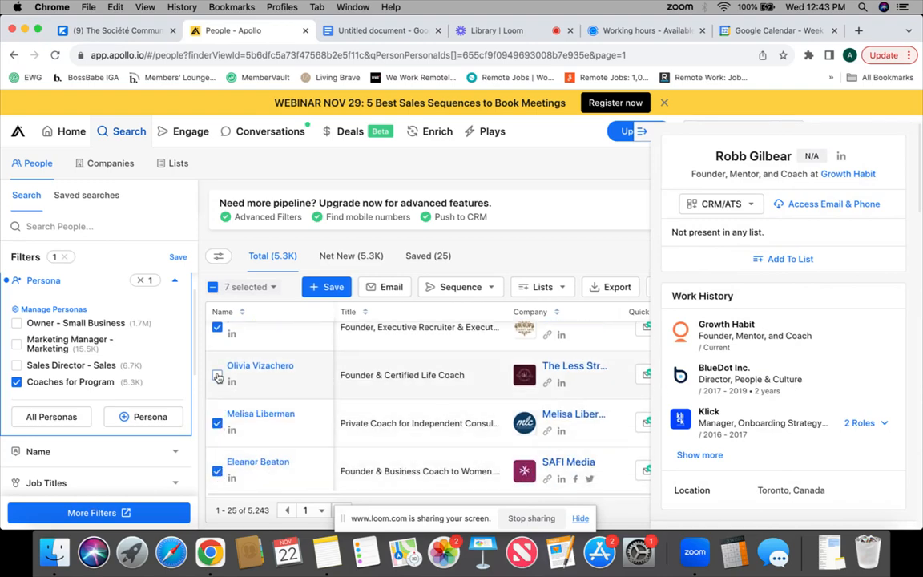
{"action": "left_click", "coordinate": [217, 320]}
{"action": "scroll", "coordinate": [264, 376], "scroll_direction": "down", "scroll_amount": 2}
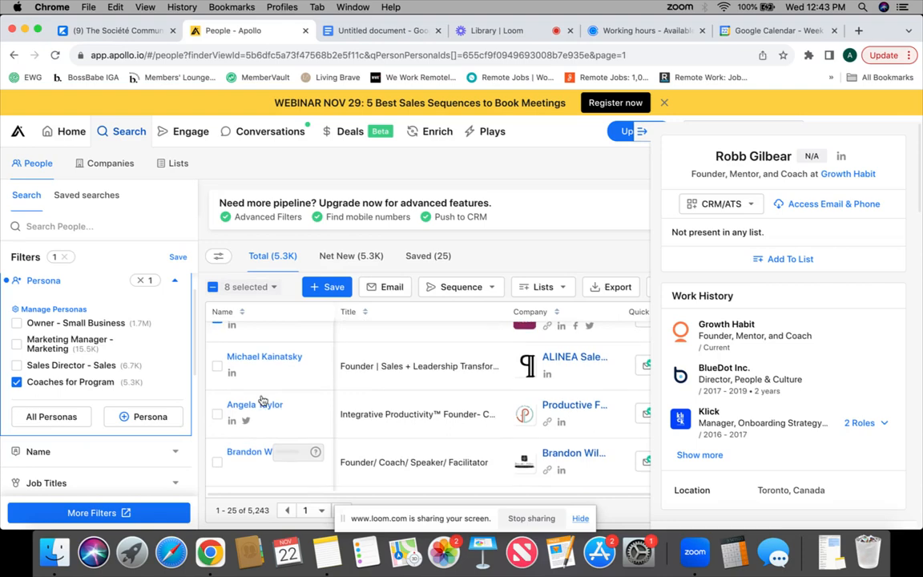
{"action": "left_click", "coordinate": [216, 463]}
{"action": "left_click", "coordinate": [217, 413]}
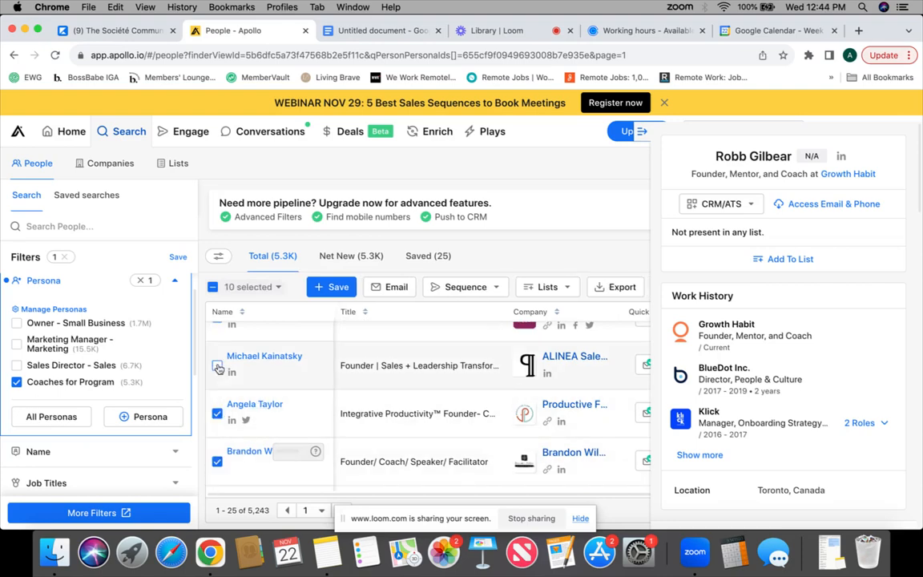
{"action": "left_click", "coordinate": [217, 365]}
{"action": "scroll", "coordinate": [241, 376], "scroll_direction": "up", "scroll_amount": 1}
{"action": "scroll", "coordinate": [327, 405], "scroll_direction": "down", "scroll_amount": 3}
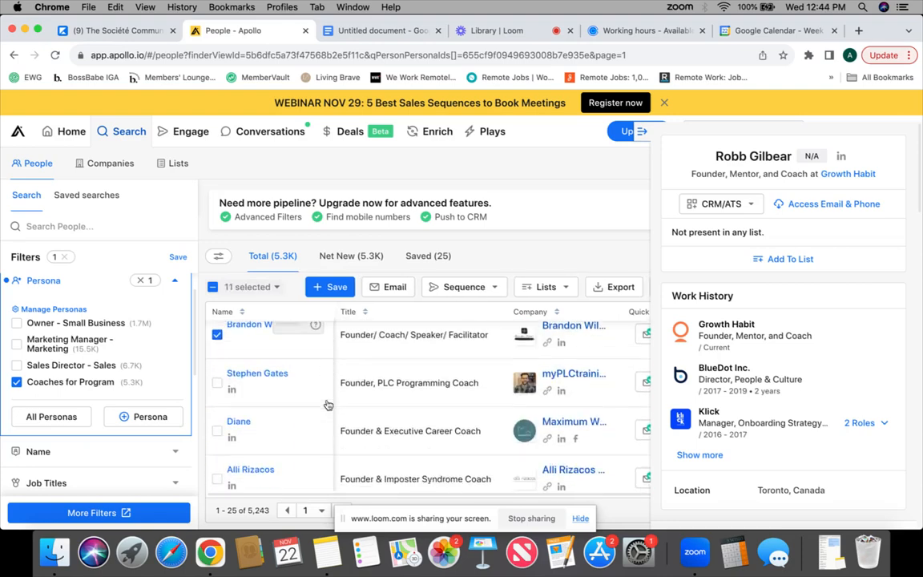
{"action": "left_click", "coordinate": [217, 478]}
{"action": "left_click", "coordinate": [217, 431]}
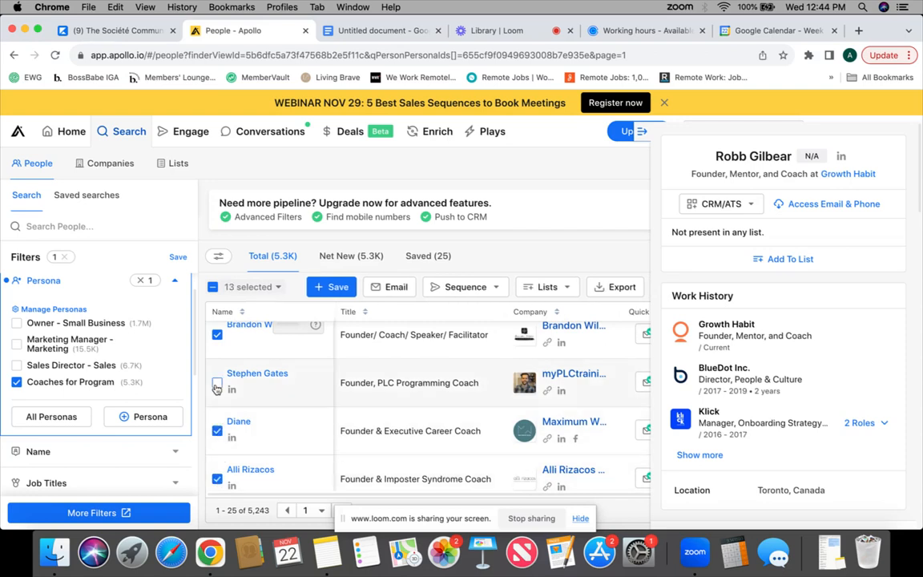
{"action": "left_click", "coordinate": [217, 385]}
{"action": "scroll", "coordinate": [240, 385], "scroll_direction": "down", "scroll_amount": 2}
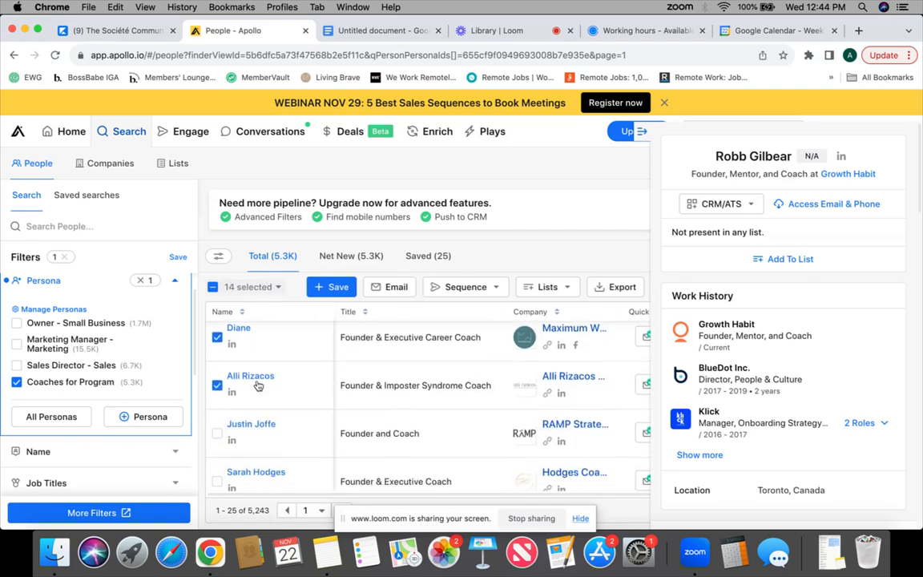
{"action": "scroll", "coordinate": [240, 400], "scroll_direction": "down", "scroll_amount": 1}
{"action": "left_click", "coordinate": [217, 480]}
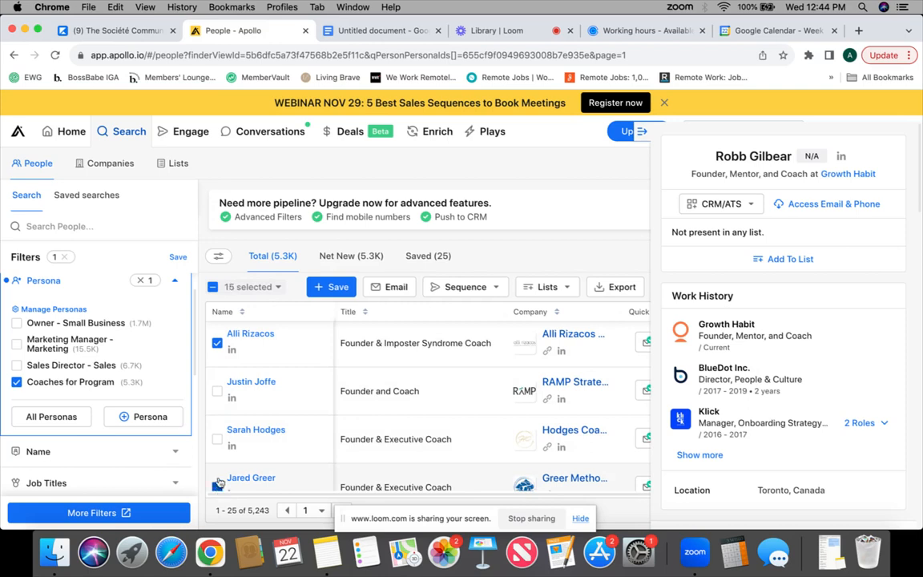
{"action": "left_click", "coordinate": [217, 439]}
{"action": "left_click", "coordinate": [217, 391]}
{"action": "scroll", "coordinate": [305, 411], "scroll_direction": "down", "scroll_amount": 3}
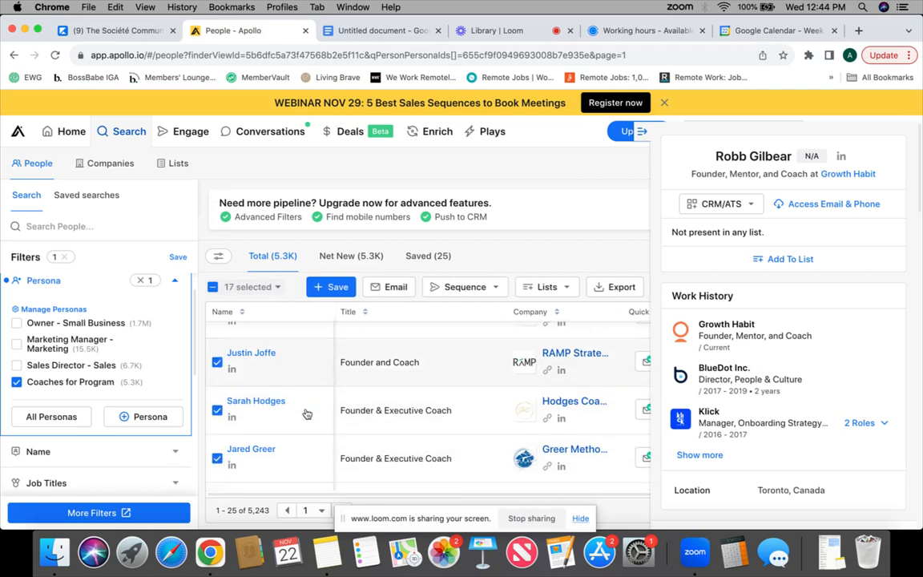
{"action": "left_click", "coordinate": [217, 450]}
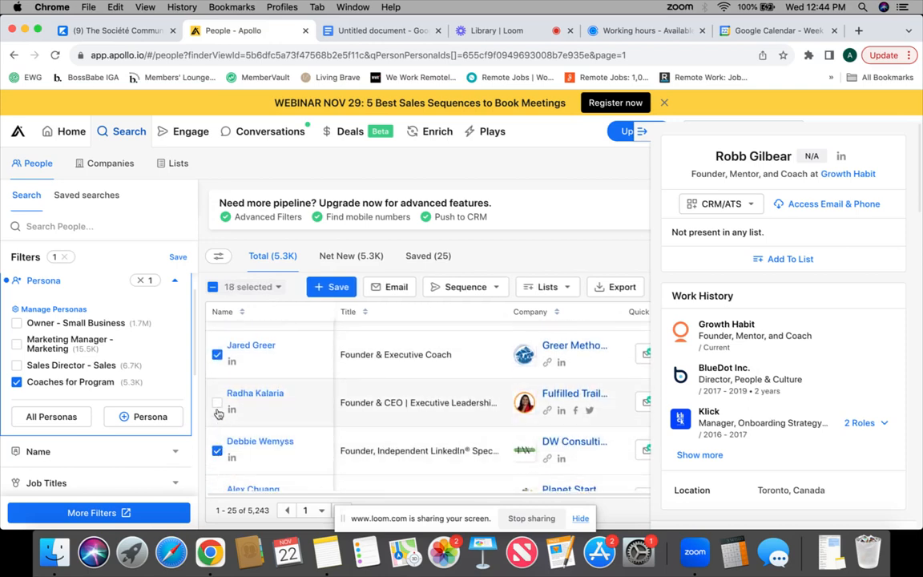
{"action": "left_click", "coordinate": [217, 407]}
{"action": "scroll", "coordinate": [304, 425], "scroll_direction": "down", "scroll_amount": 3}
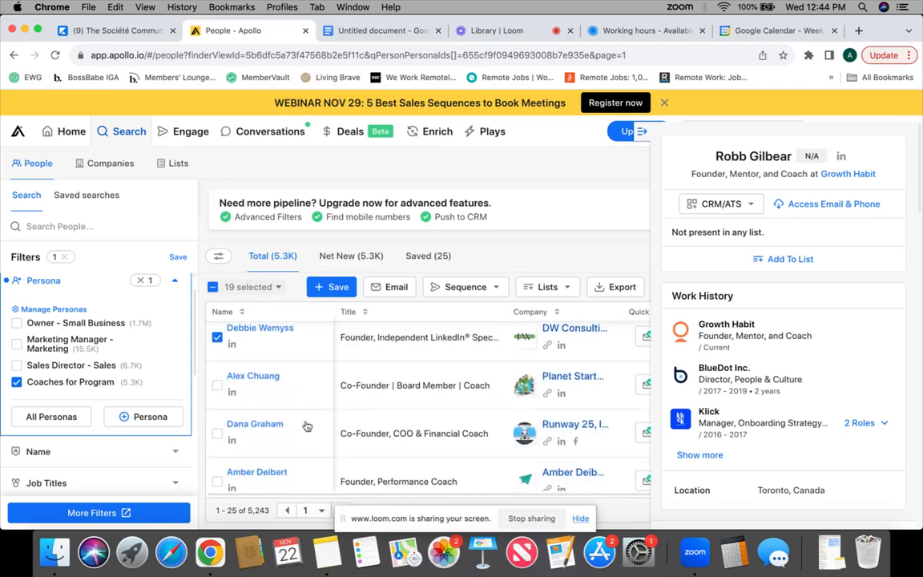
{"action": "left_click", "coordinate": [217, 481]}
{"action": "left_click", "coordinate": [217, 434]}
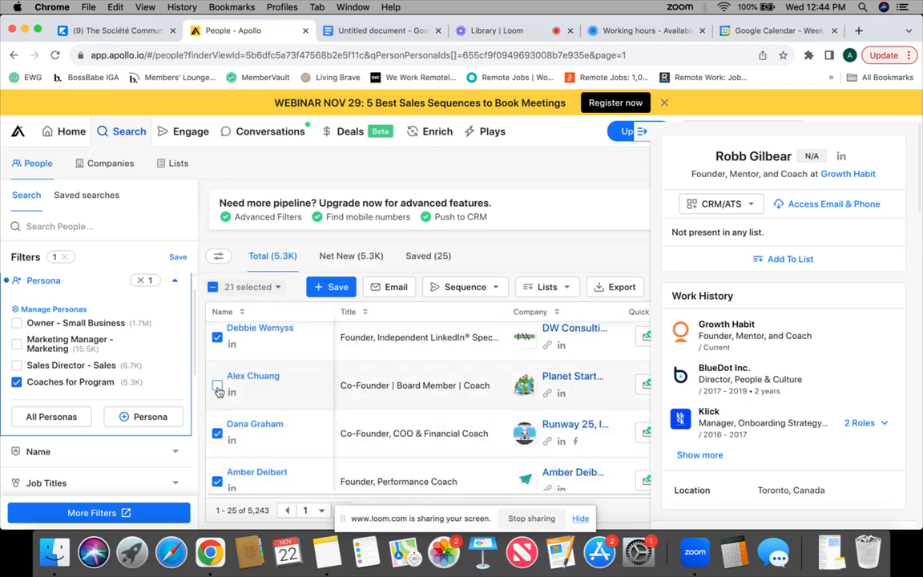
{"action": "left_click", "coordinate": [217, 385]}
{"action": "scroll", "coordinate": [280, 408], "scroll_direction": "down", "scroll_amount": 3}
{"action": "left_click", "coordinate": [218, 469]}
{"action": "left_click", "coordinate": [217, 420]}
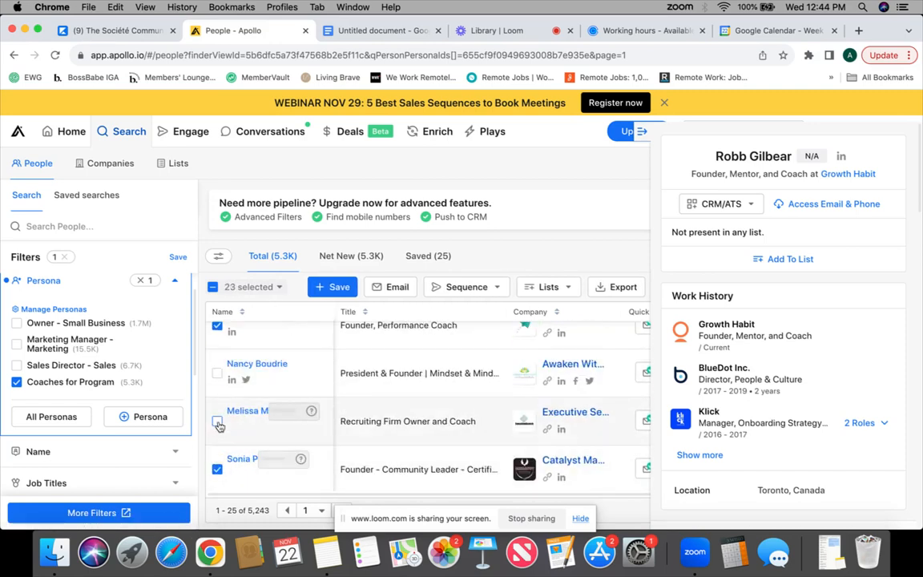
{"action": "left_click", "coordinate": [217, 373]}
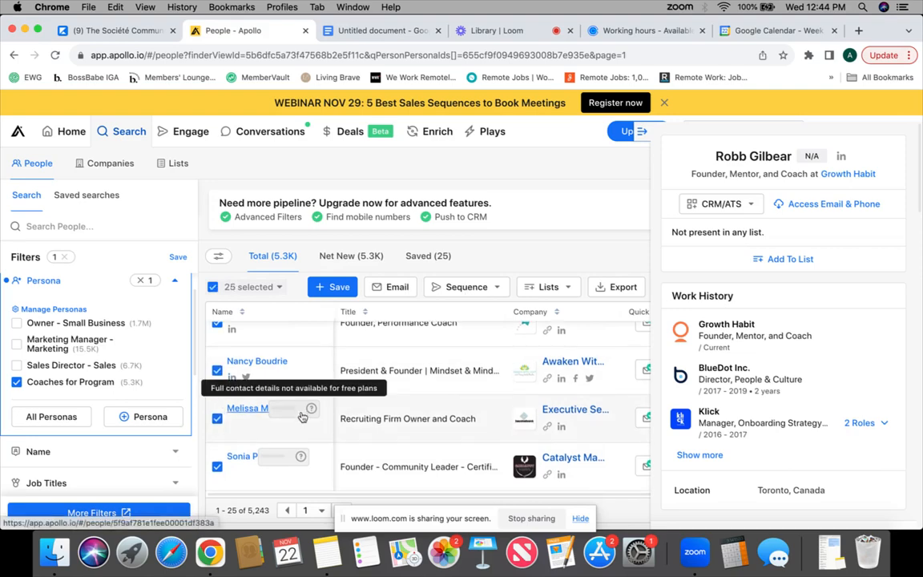
{"action": "left_click", "coordinate": [641, 133]}
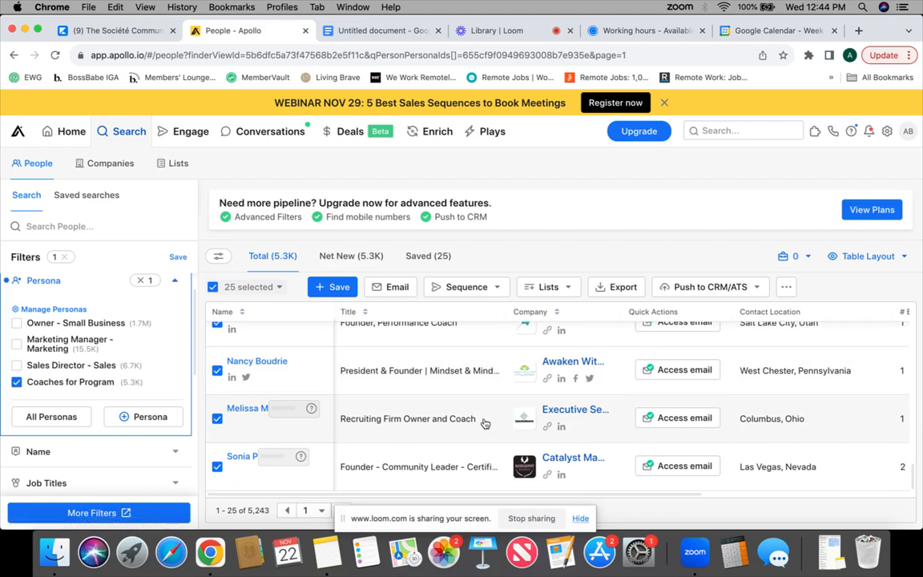
Add the selected prospects to the existing Lead Generation sequence, keeping the default sender mailbox, and save.
{"action": "scroll", "coordinate": [484, 423], "scroll_direction": "up", "scroll_amount": 10}
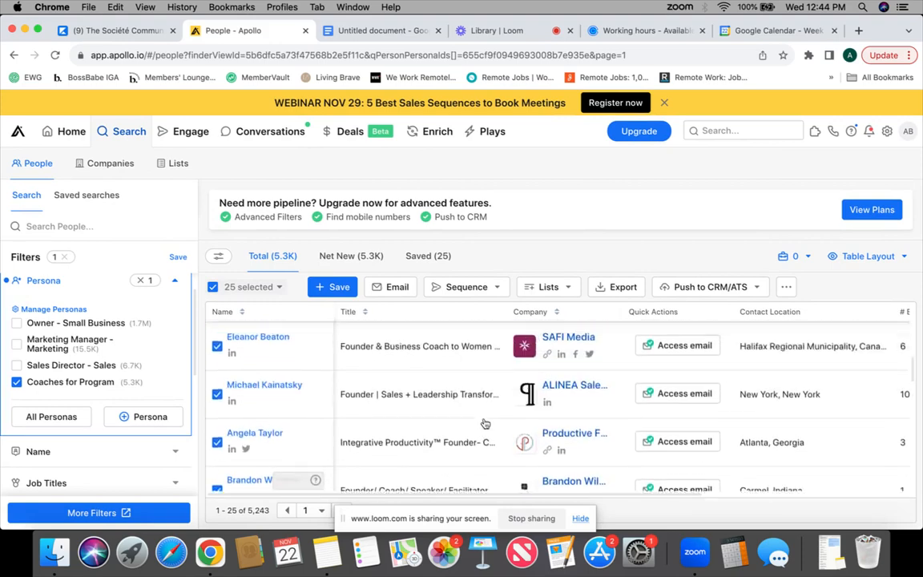
{"action": "scroll", "coordinate": [485, 423], "scroll_direction": "up", "scroll_amount": 5}
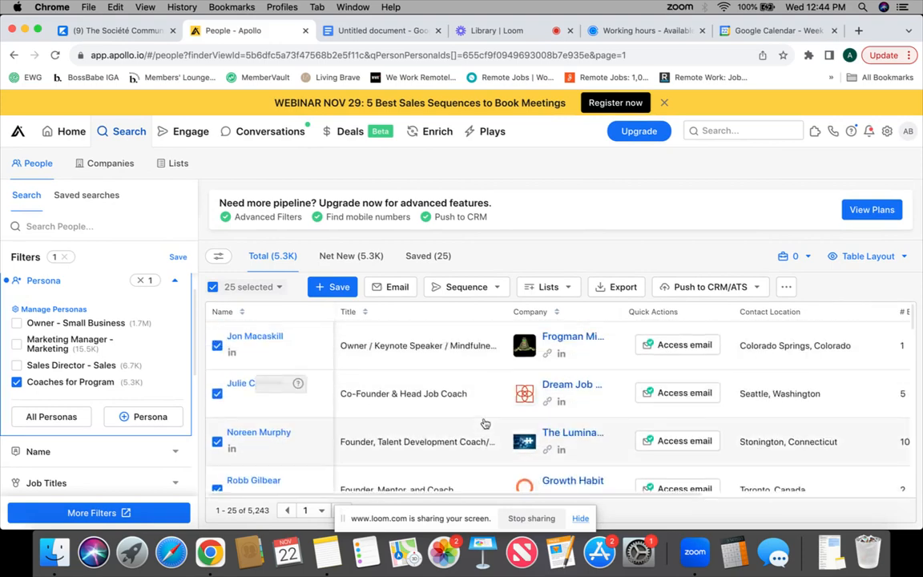
{"action": "left_click", "coordinate": [470, 290]}
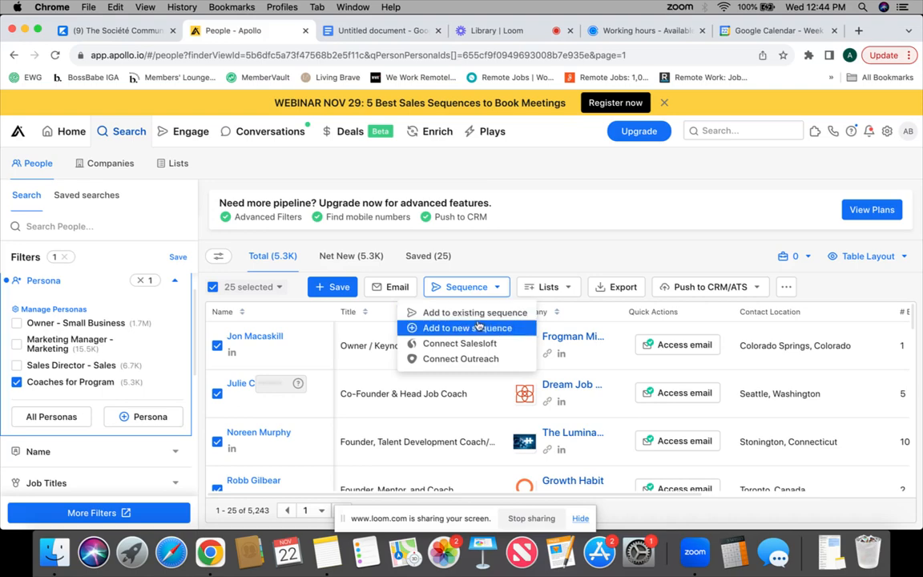
{"action": "left_click", "coordinate": [476, 312]}
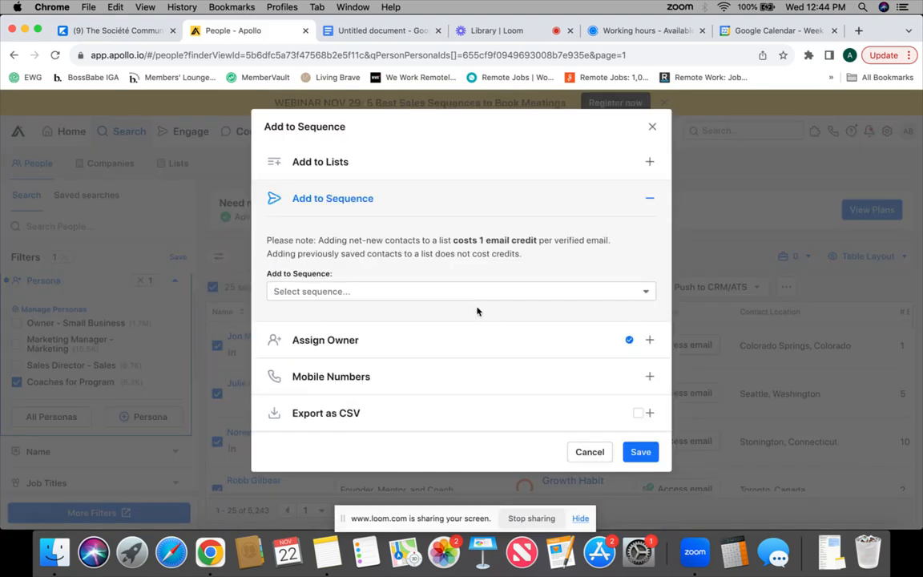
{"action": "left_click", "coordinate": [645, 293]}
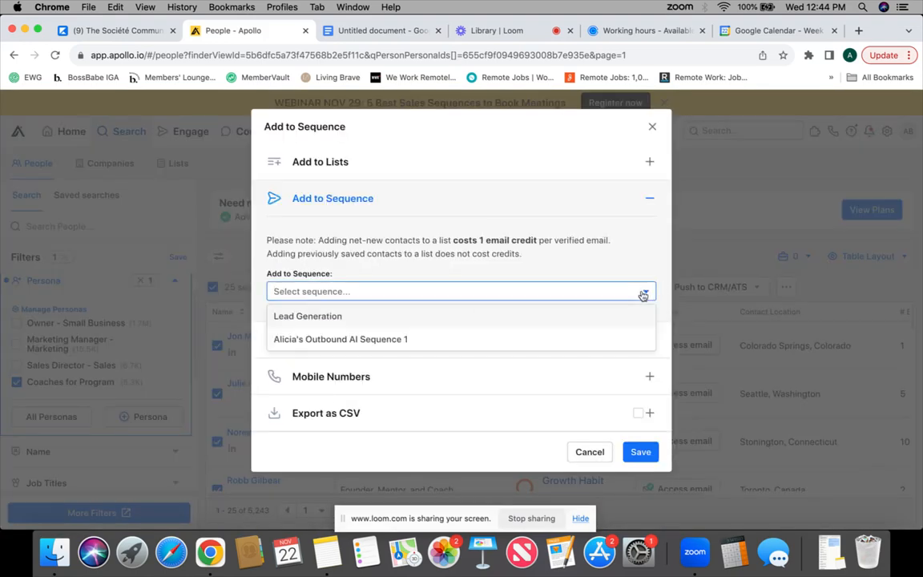
{"action": "left_click", "coordinate": [502, 318]}
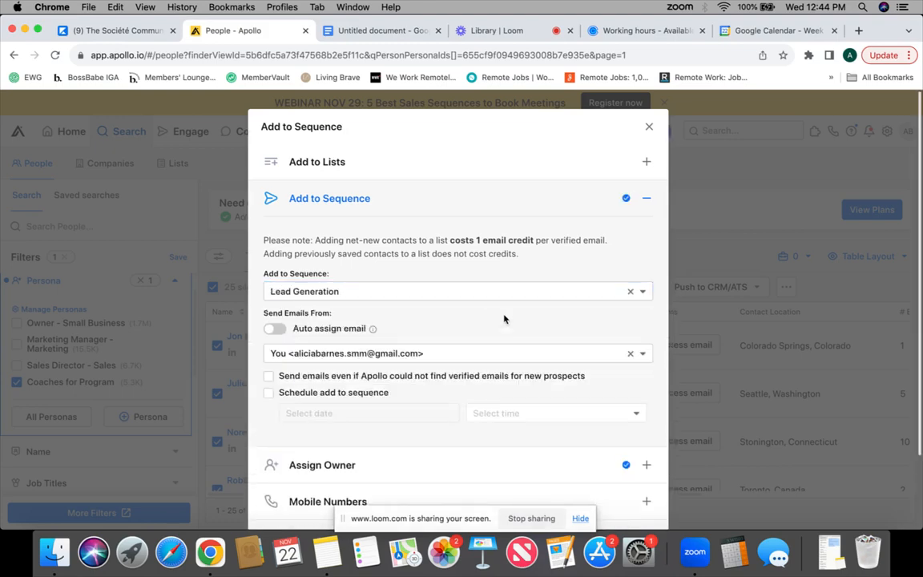
{"action": "scroll", "coordinate": [504, 319], "scroll_direction": "down", "scroll_amount": 2}
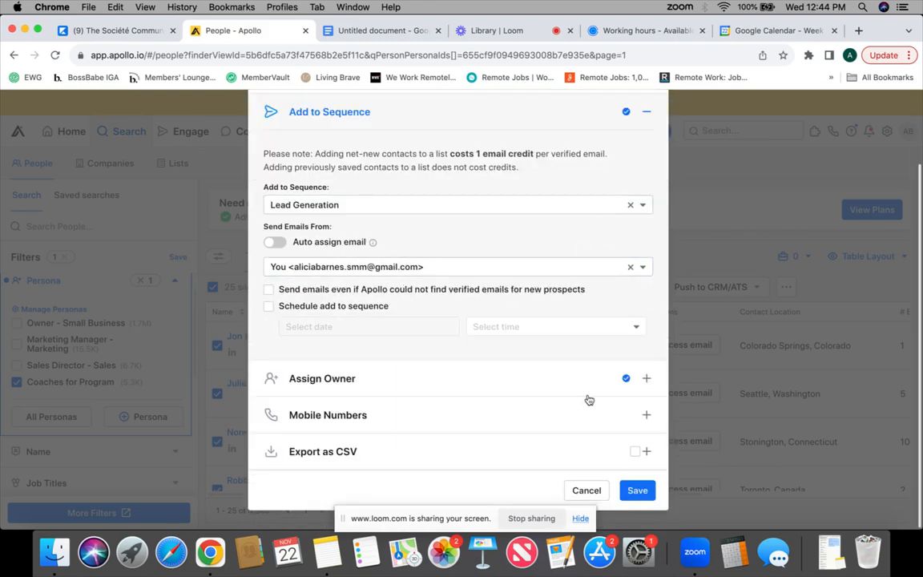
{"action": "left_click", "coordinate": [633, 491]}
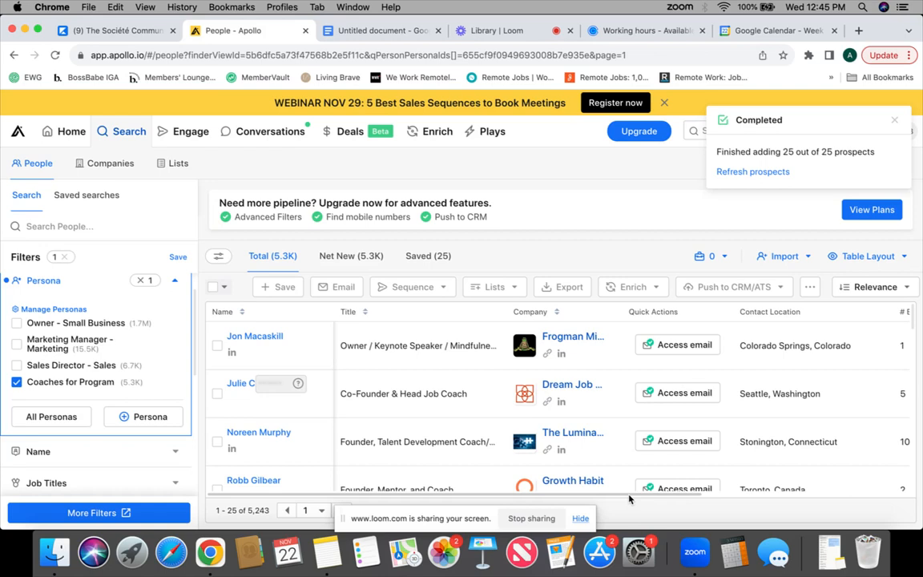
Open the Lead Generation sequence, review the contact and email statistics of both steps, and dismiss the completion notification.
{"action": "left_click", "coordinate": [262, 133]}
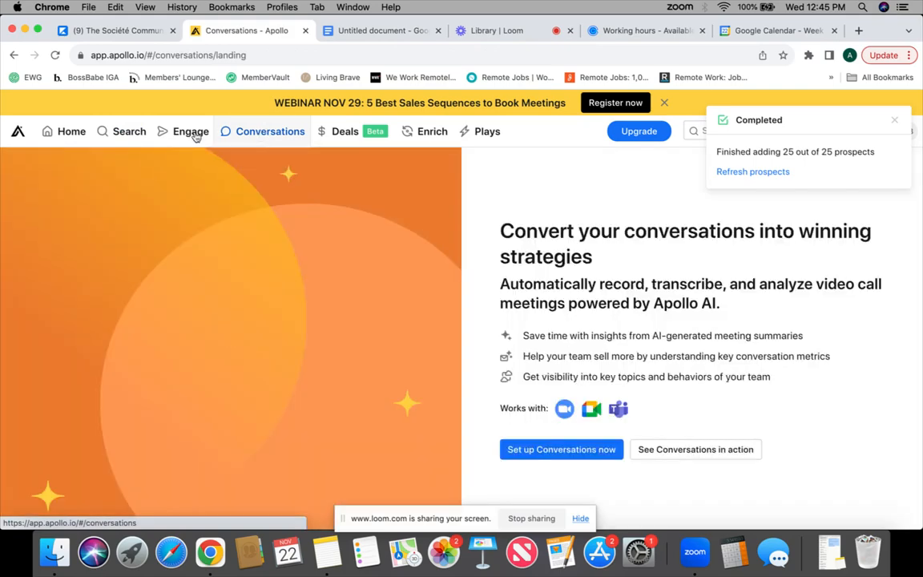
{"action": "mouse_move", "coordinate": [195, 137]}
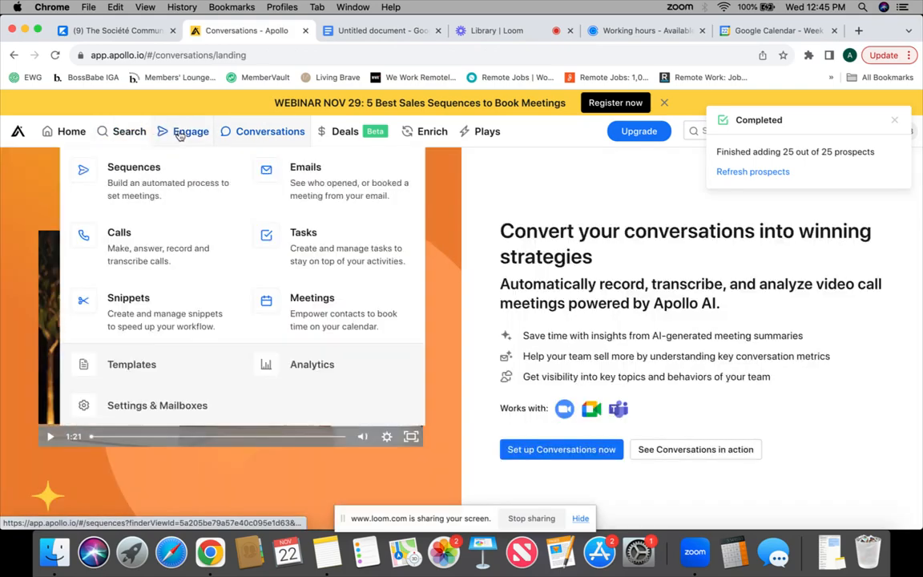
{"action": "left_click", "coordinate": [183, 179]}
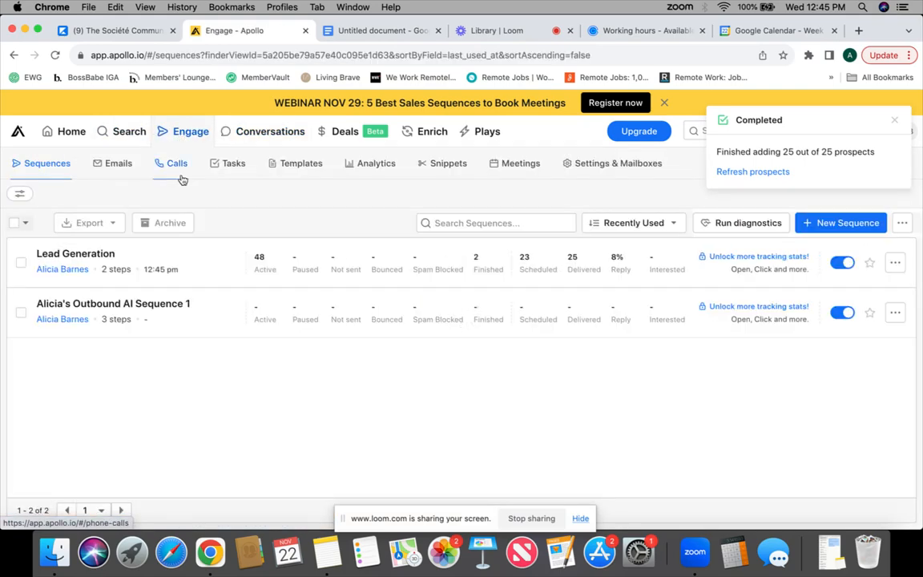
{"action": "left_click", "coordinate": [276, 266]}
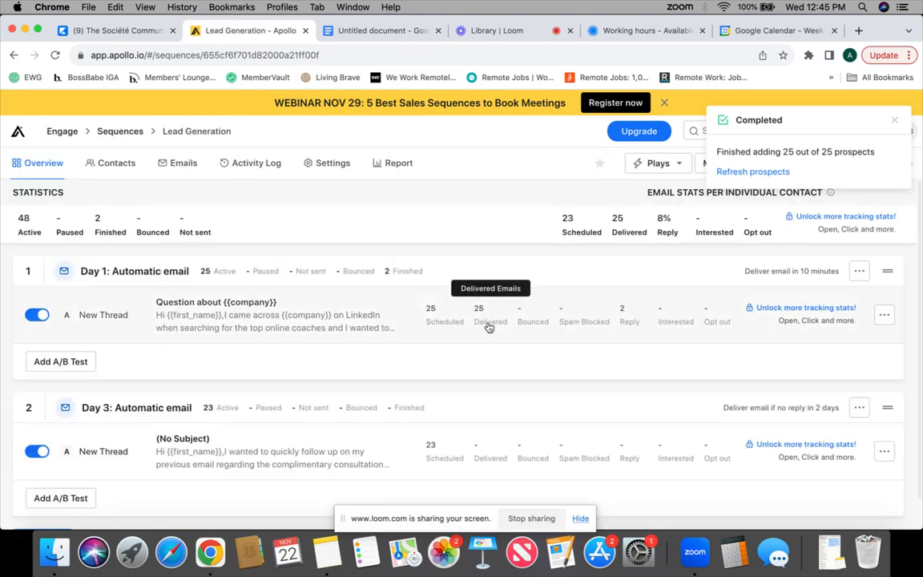
{"action": "scroll", "coordinate": [488, 327], "scroll_direction": "down", "scroll_amount": 1}
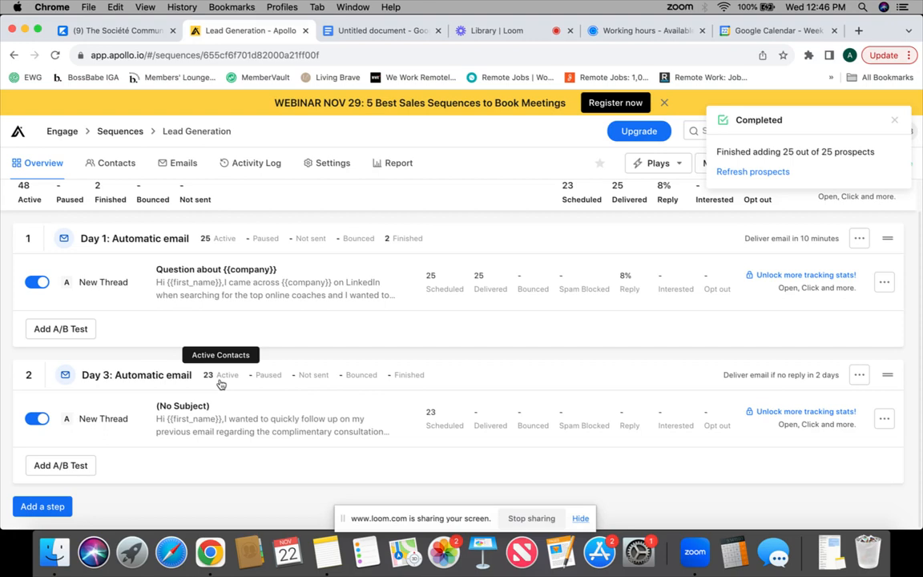
{"action": "left_click", "coordinate": [895, 120]}
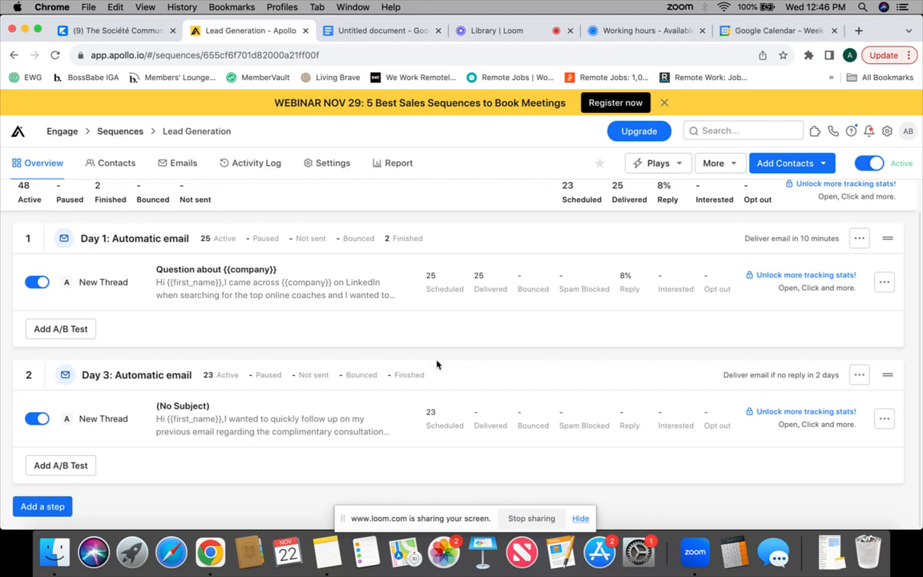
{"action": "scroll", "coordinate": [436, 365], "scroll_direction": "up", "scroll_amount": 2}
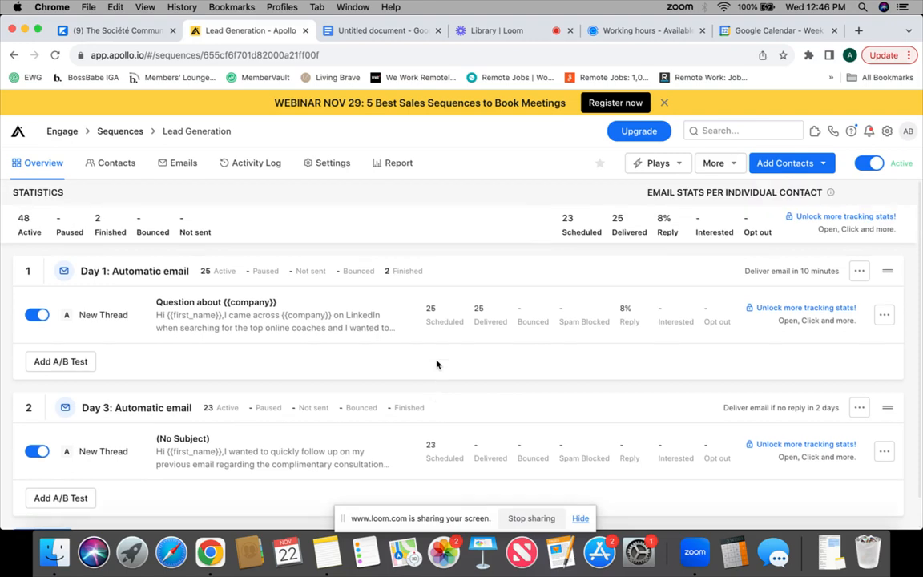